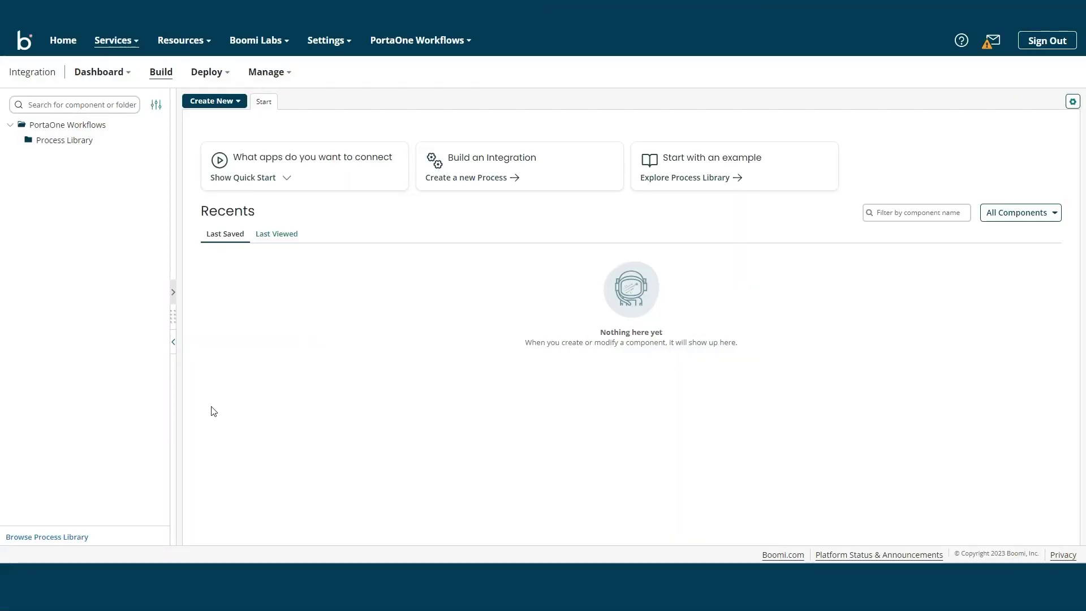
# Step: Filter the Process Library to PortaOne, Inc. and start installing Getting Started with PortaBilling Connectivity
pyautogui.click(61, 540)
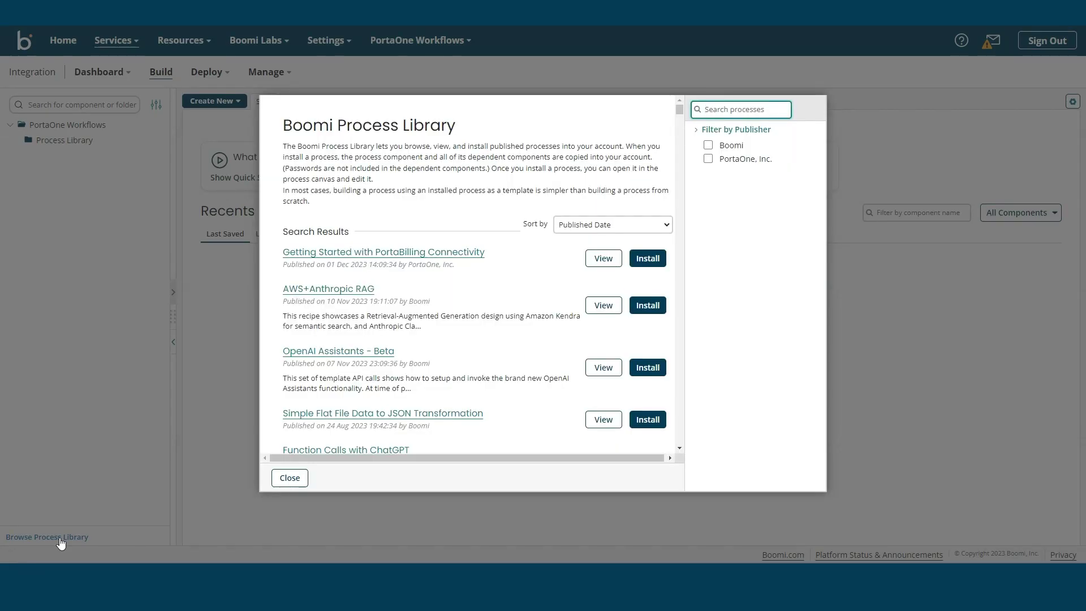
pyautogui.click(708, 159)
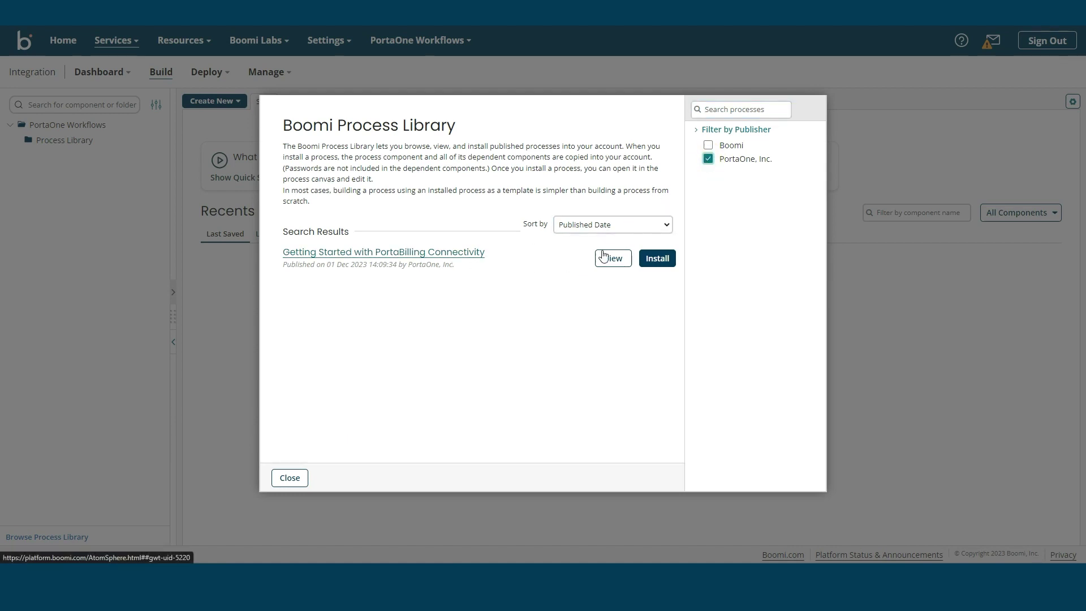
pyautogui.click(658, 258)
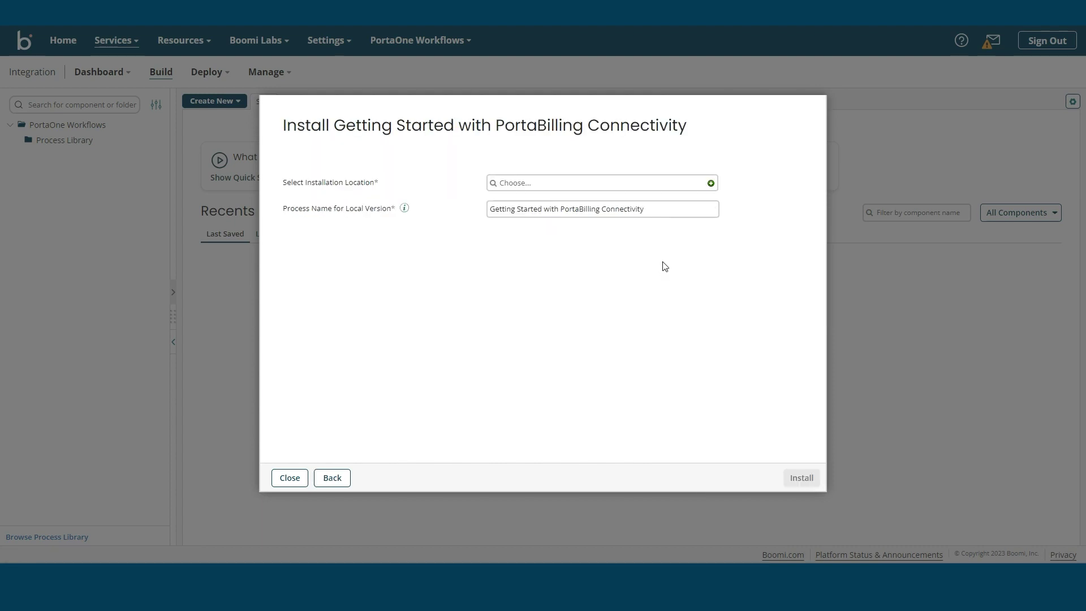
# Step: Install it into a new folder named after the process under Process Library, then view the process
pyautogui.tripleClick(599, 210)
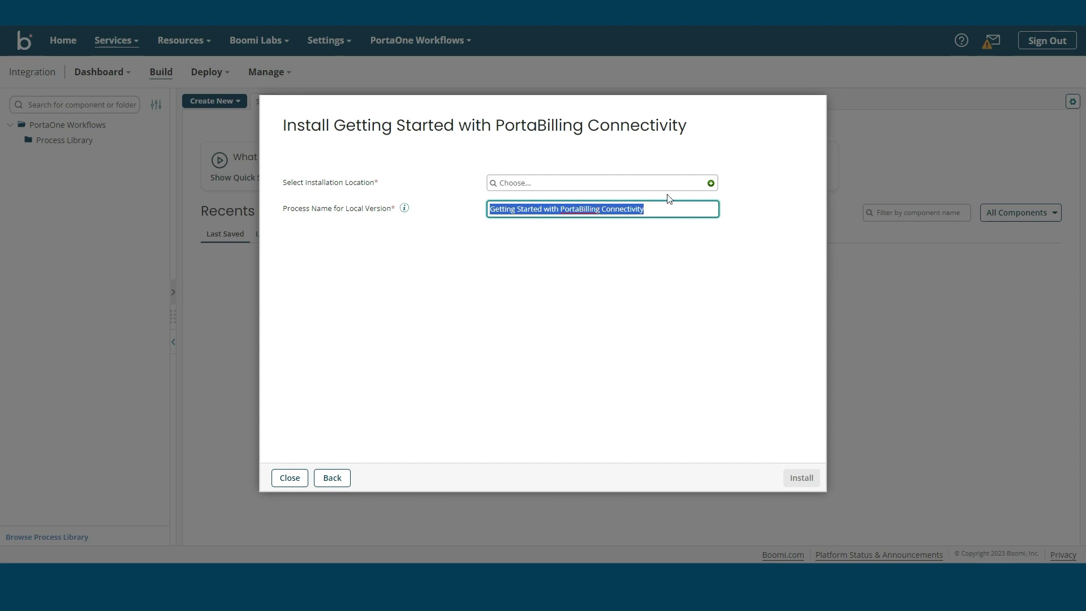
pyautogui.click(711, 184)
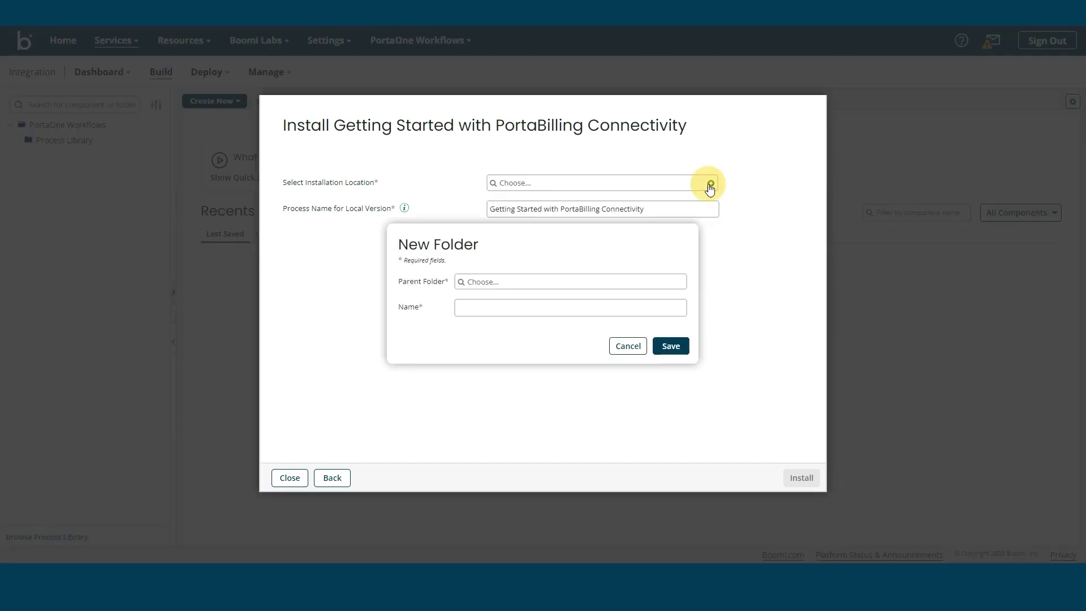
pyautogui.click(540, 282)
pyautogui.click(509, 343)
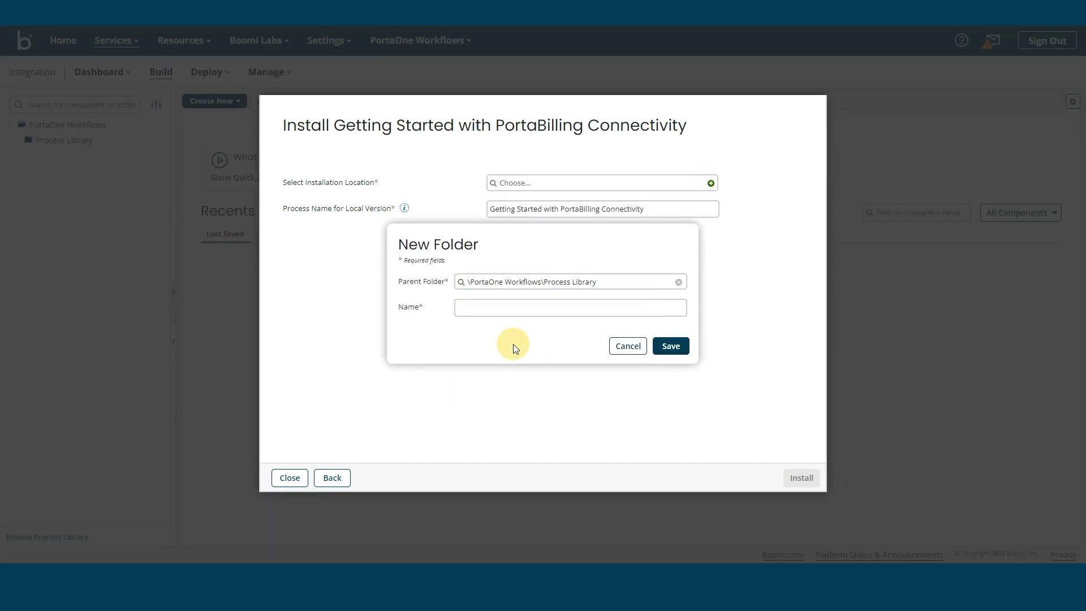
pyautogui.click(490, 308)
pyautogui.write('Getting Started with PortaBilling Connectivity')
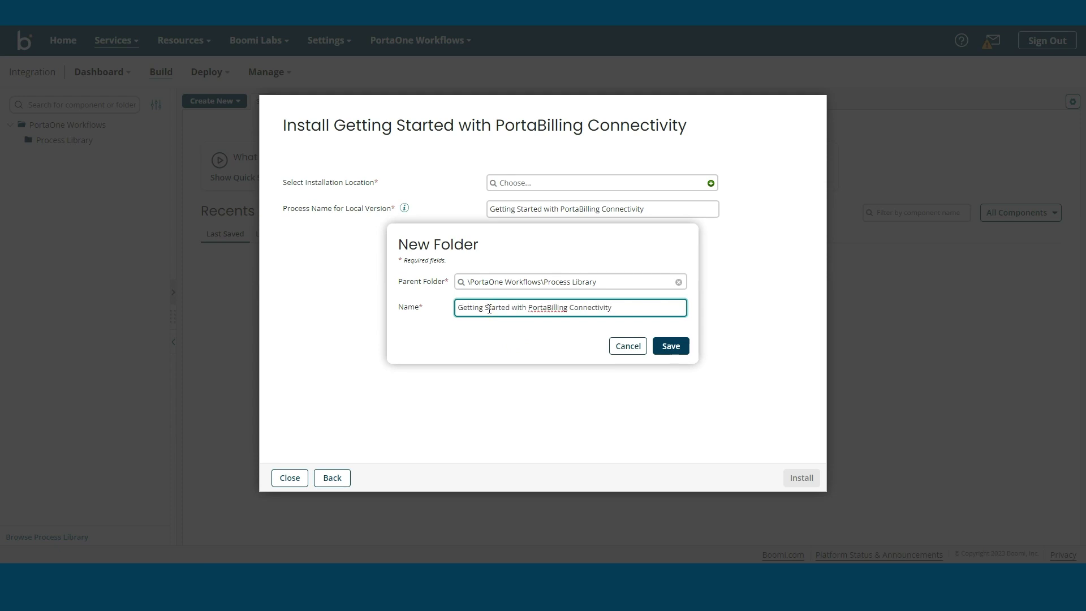
pyautogui.click(671, 347)
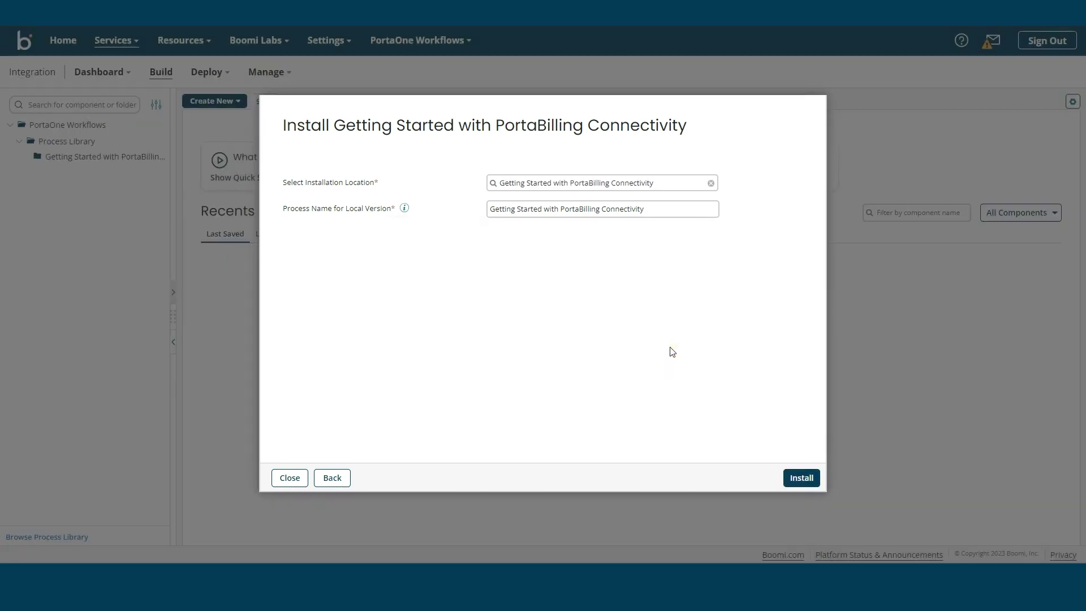
pyautogui.click(801, 478)
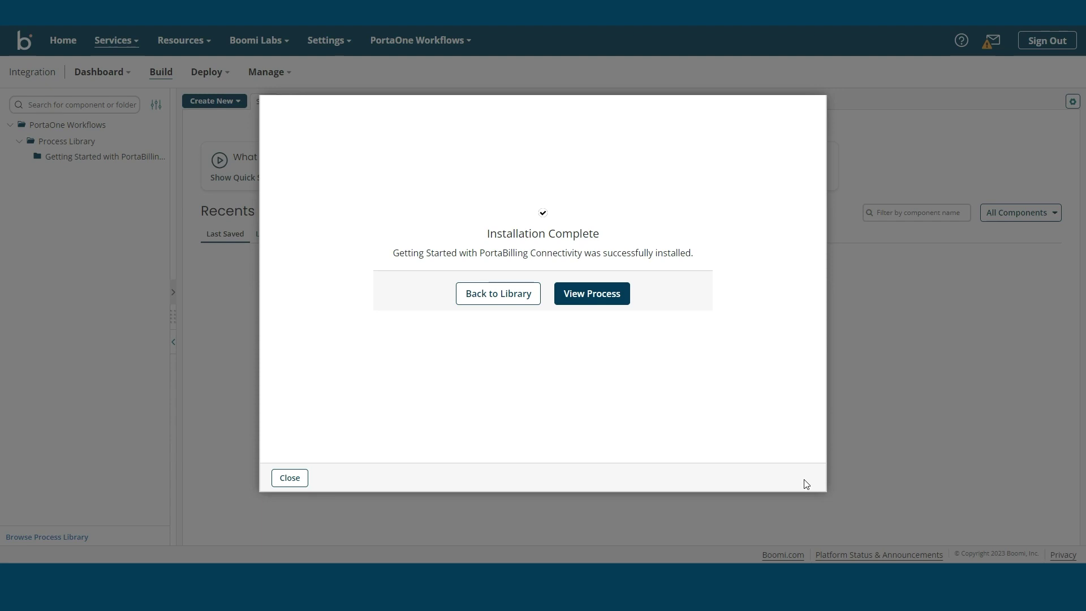
pyautogui.click(593, 293)
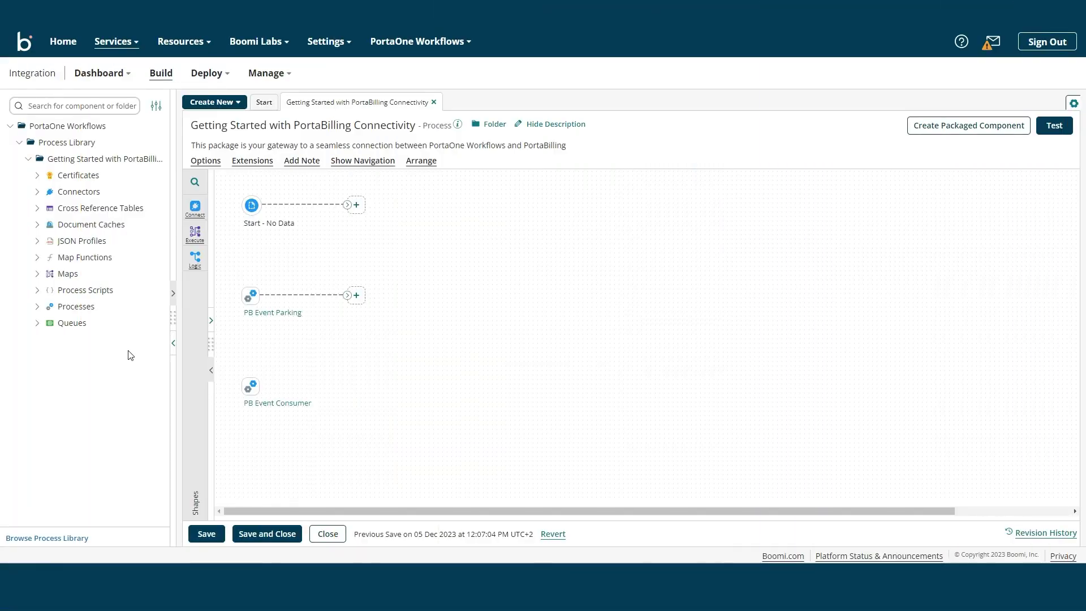
# Step: Create a packaged component of the PB Event Parking process with notes 'initial'
pyautogui.click(173, 343)
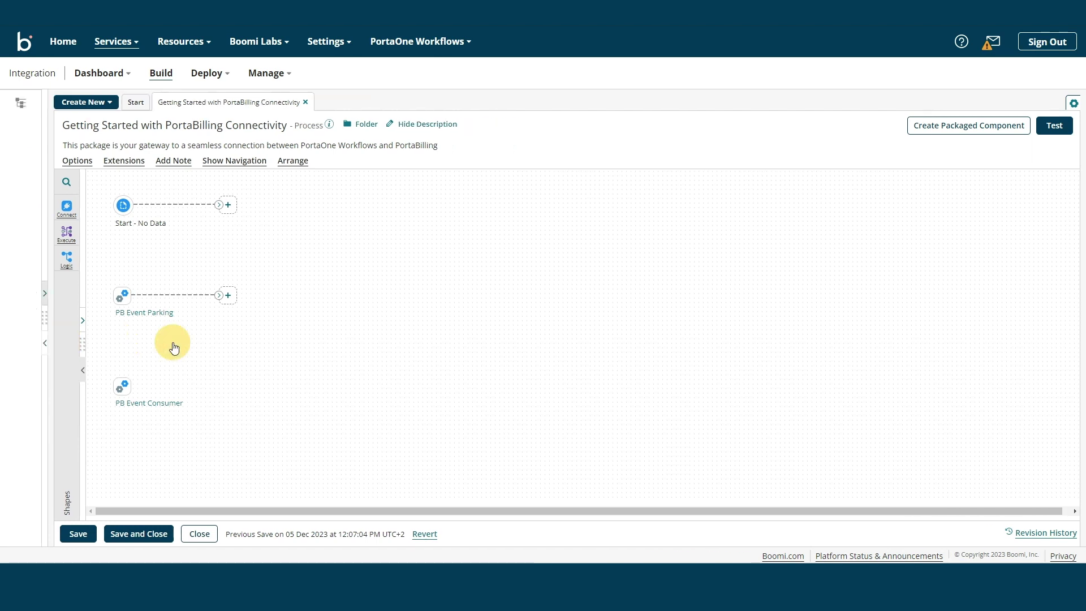
pyautogui.moveTo(145, 301)
pyautogui.click(146, 312)
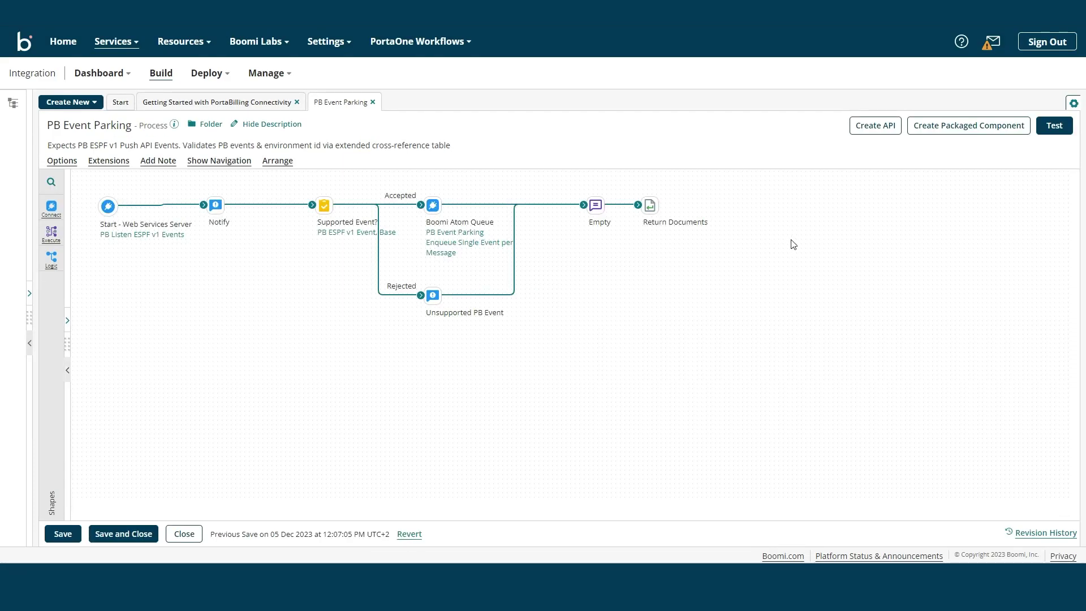
pyautogui.click(985, 134)
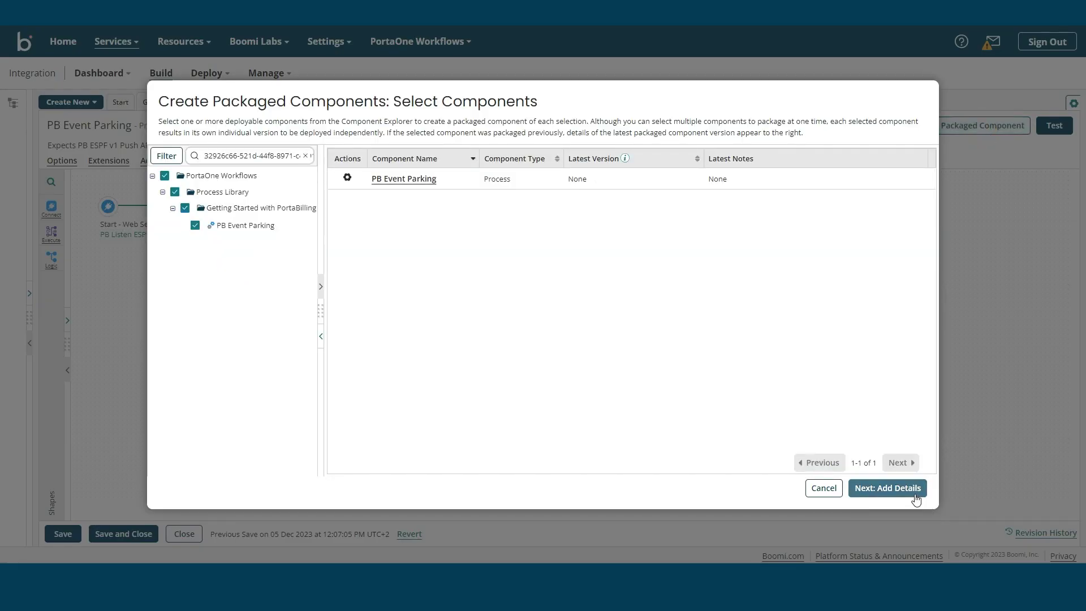
pyautogui.click(900, 488)
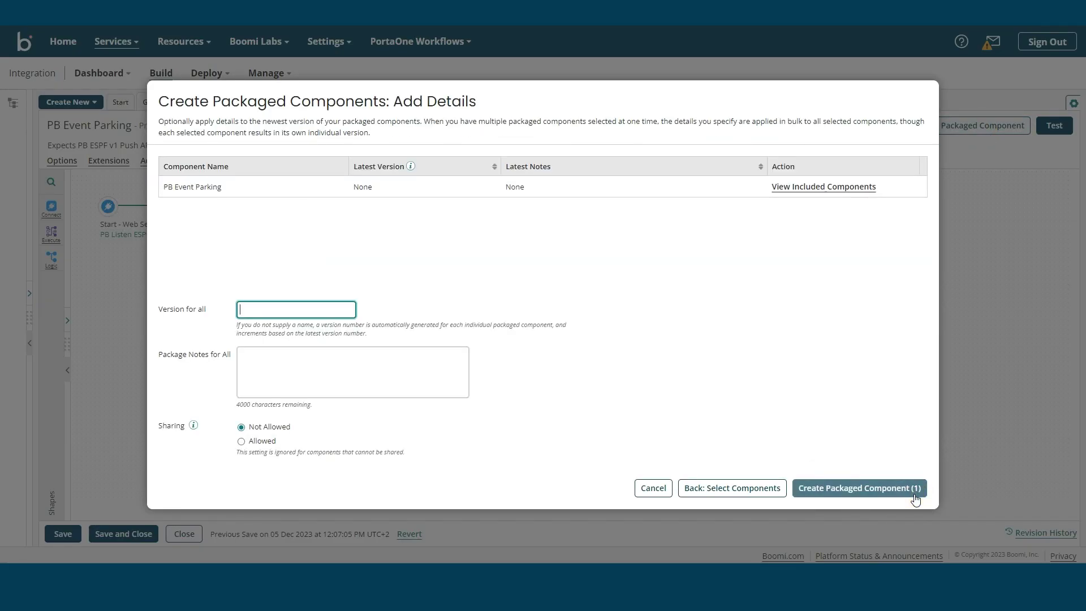
pyautogui.click(363, 383)
pyautogui.write('nitial')
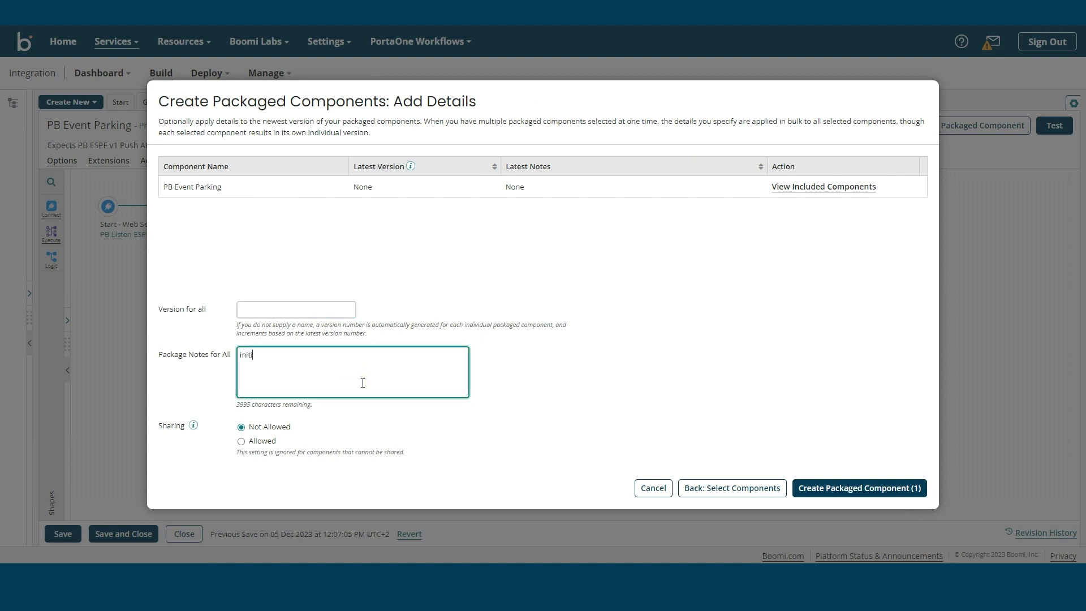
pyautogui.click(859, 489)
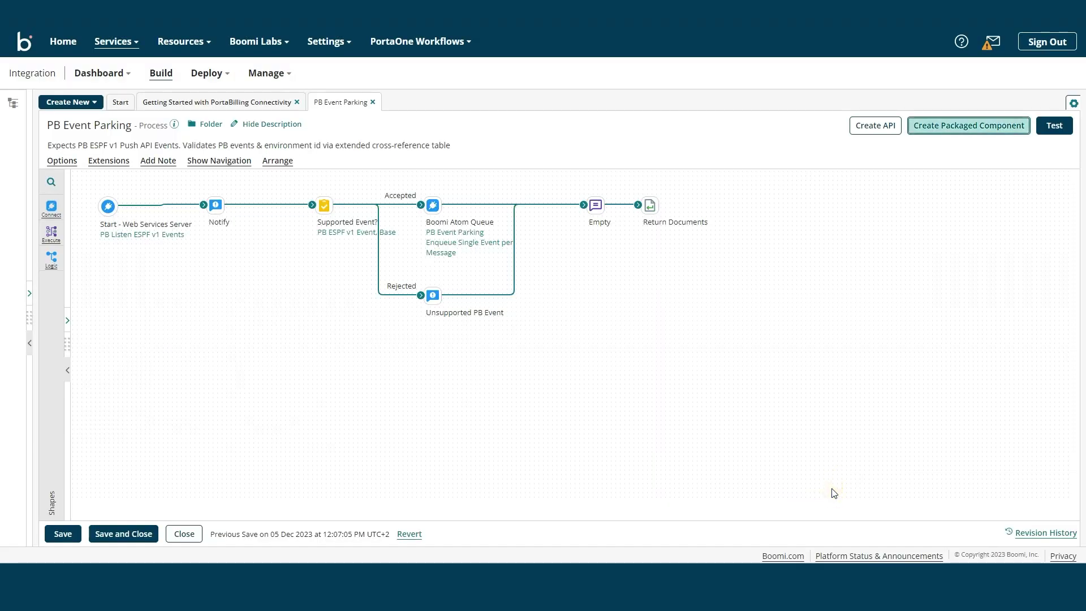
# Step: Deploy the PB Event Parking package to the Demo environment with notes 'Initial' and confirm success
pyautogui.click(682, 339)
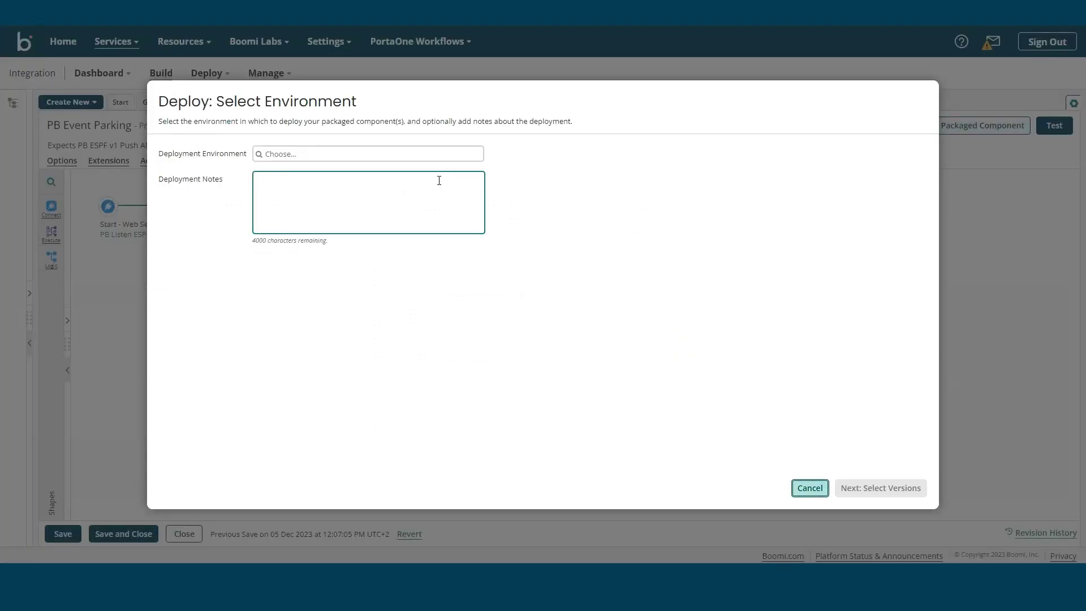
pyautogui.click(368, 153)
pyautogui.click(342, 167)
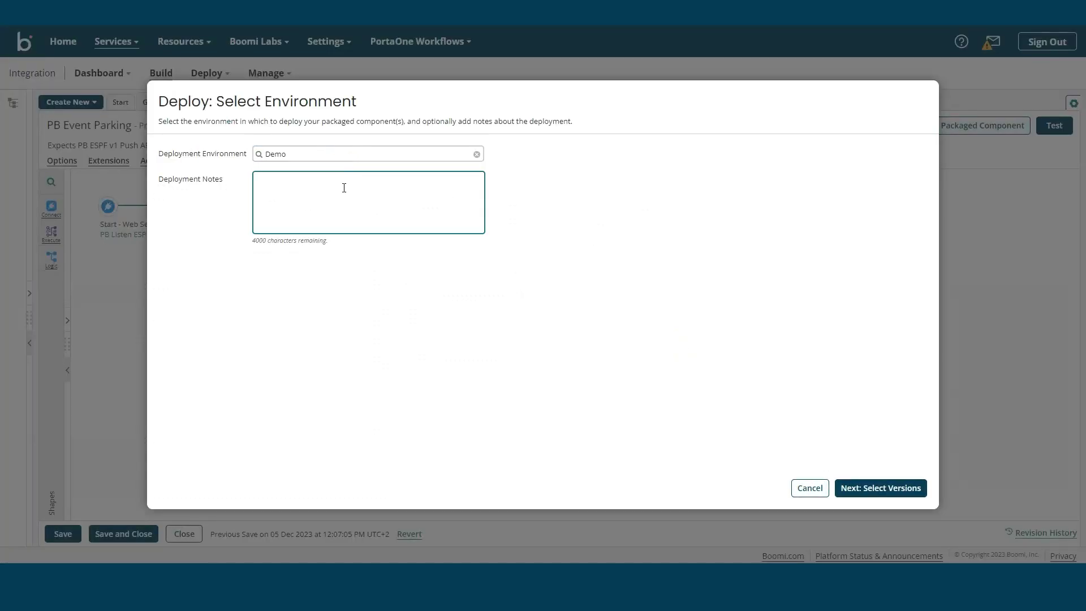
pyautogui.click(345, 192)
pyautogui.write('initial')
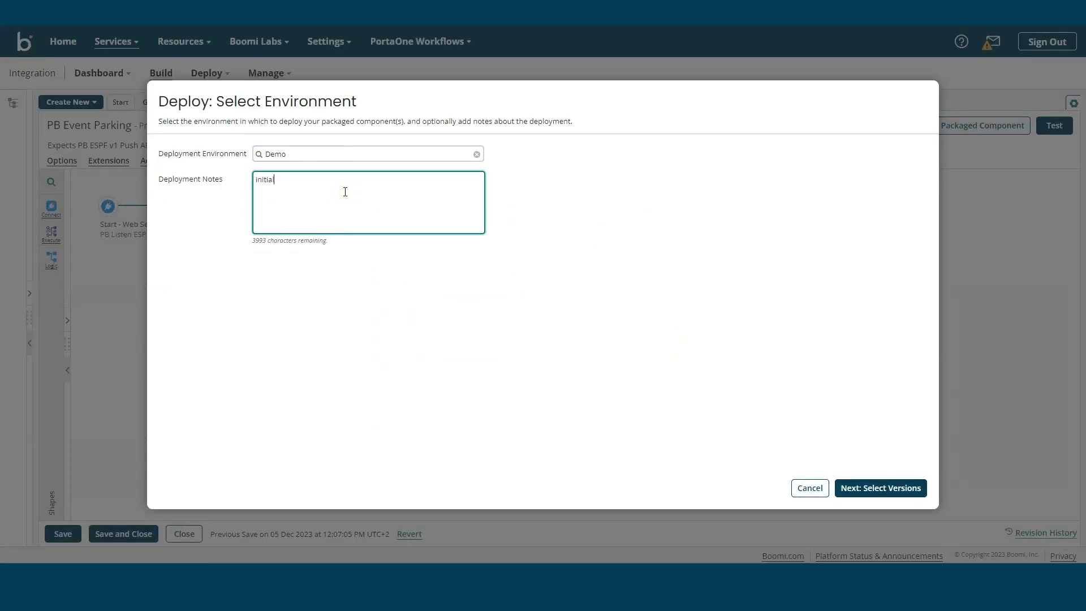
pyautogui.click(880, 487)
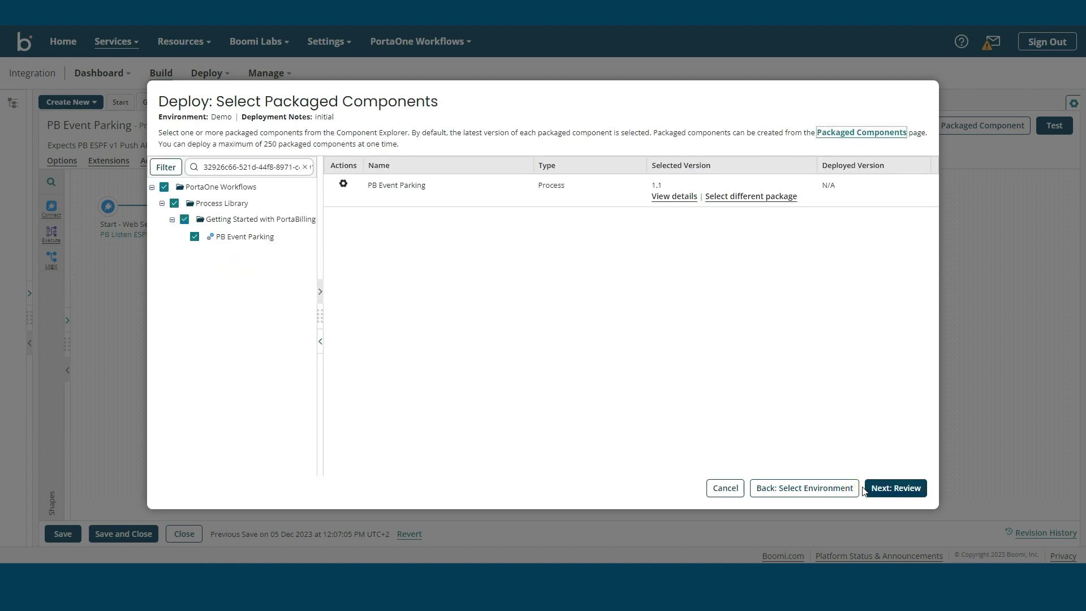
pyautogui.click(897, 489)
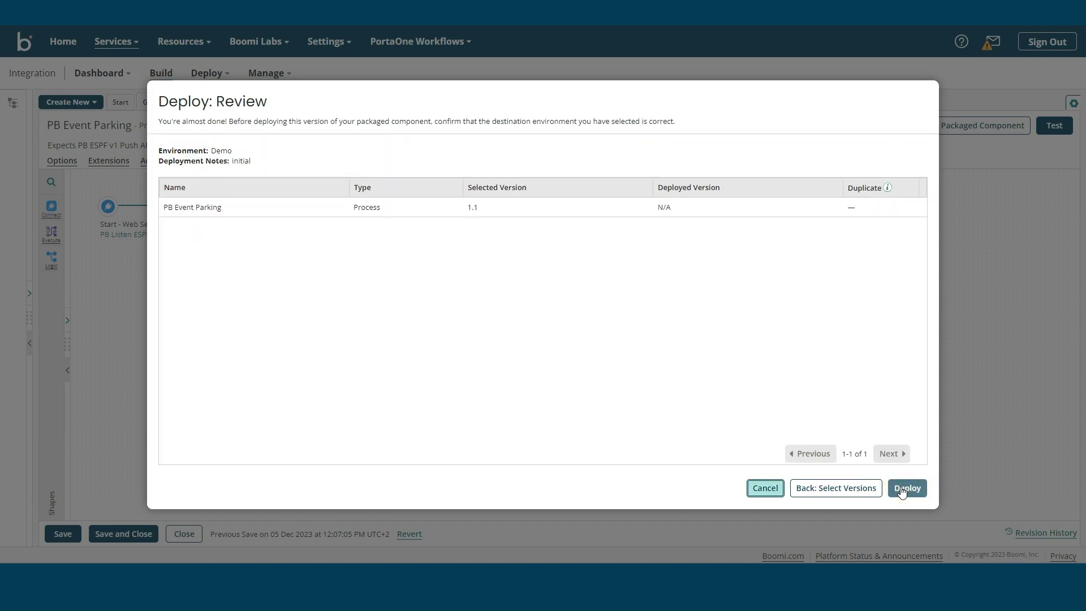
pyautogui.click(906, 487)
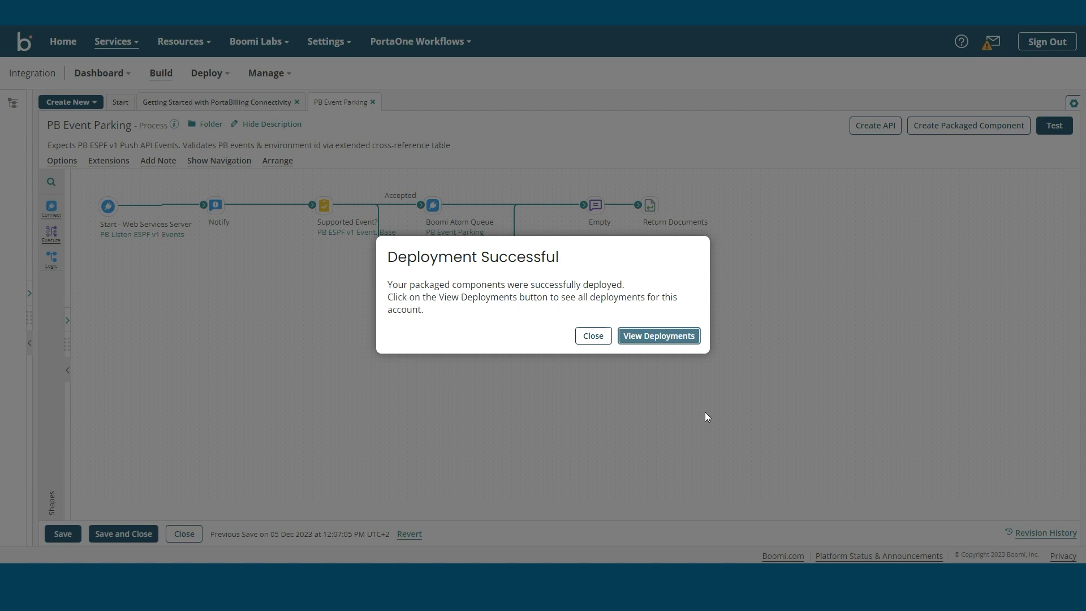
pyautogui.click(593, 336)
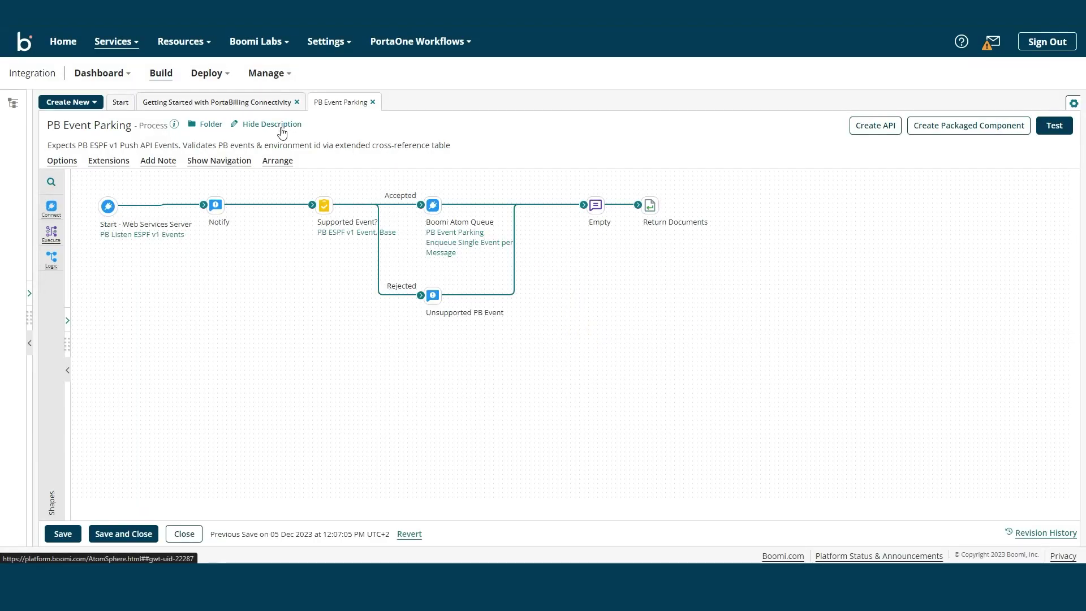
# Step: In Atom Management, review the Cloud Runtime's deployed processes and listeners, then go to Shared Web Server
pyautogui.click(267, 77)
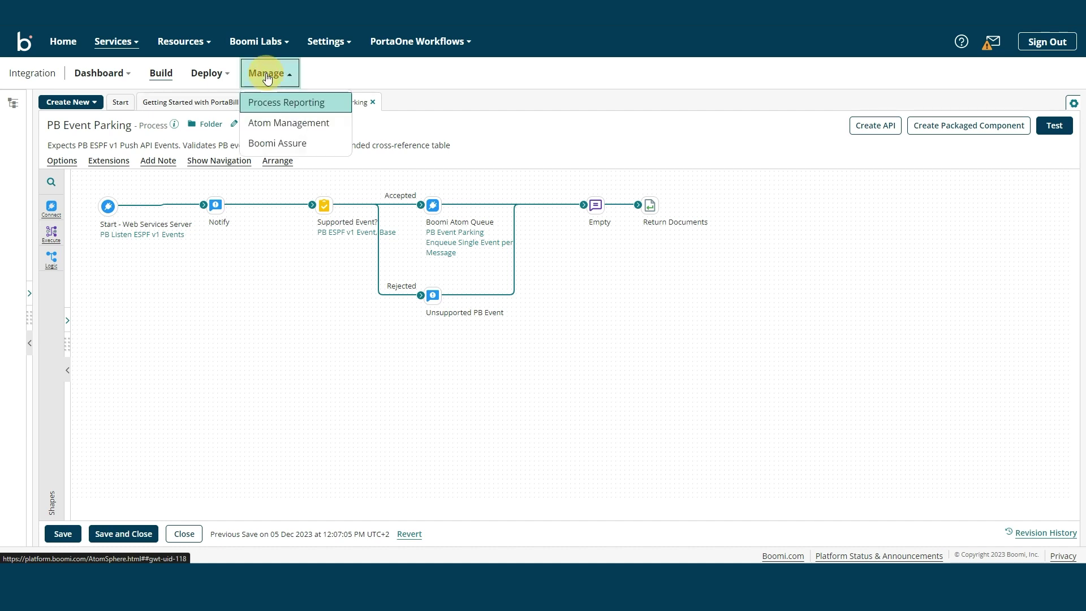
pyautogui.click(284, 125)
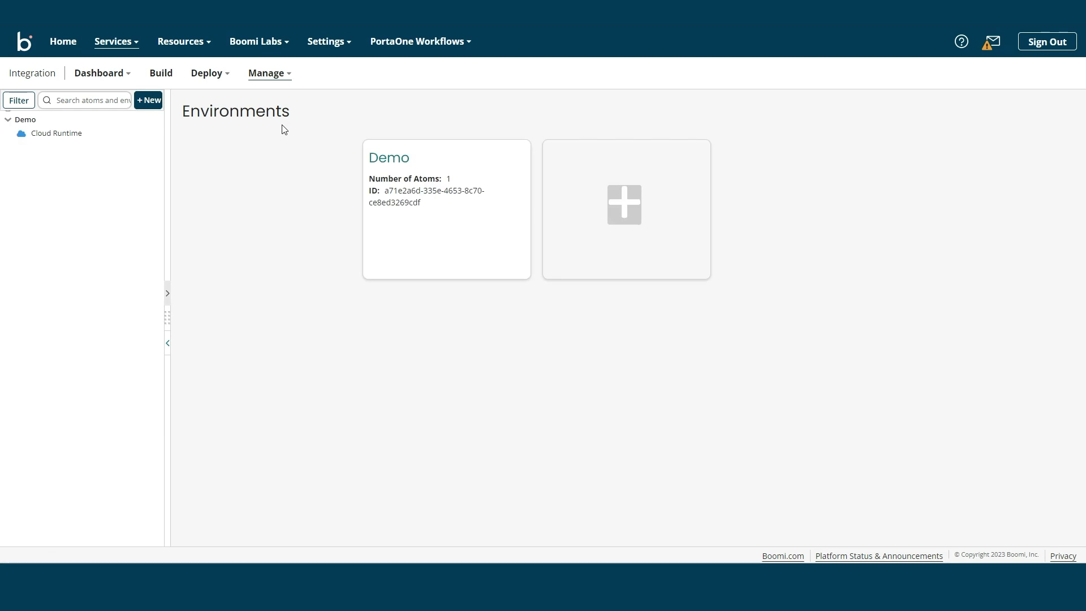
pyautogui.click(57, 134)
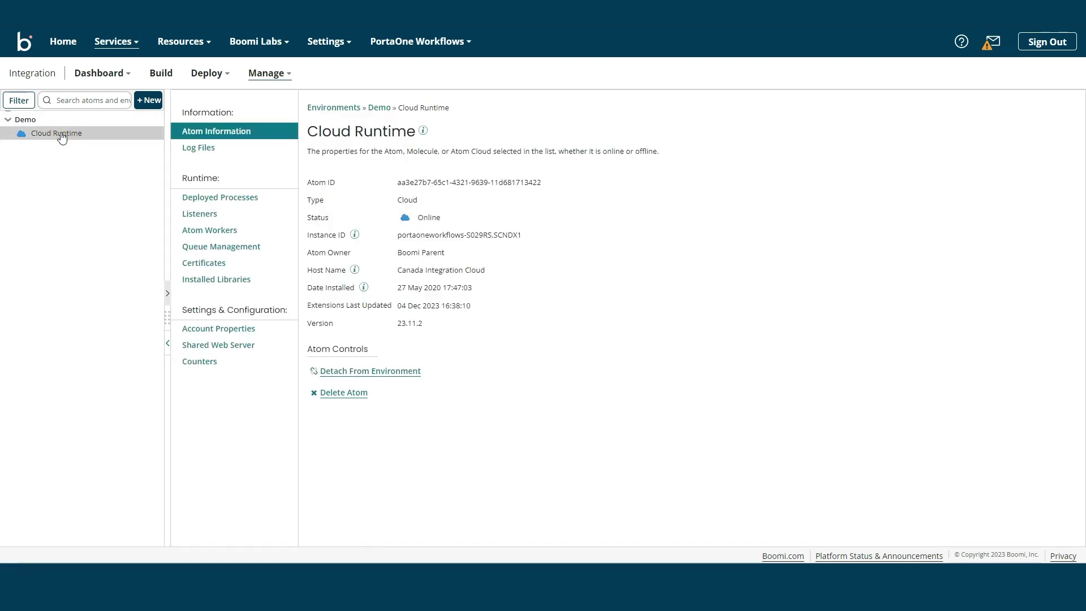
pyautogui.click(212, 198)
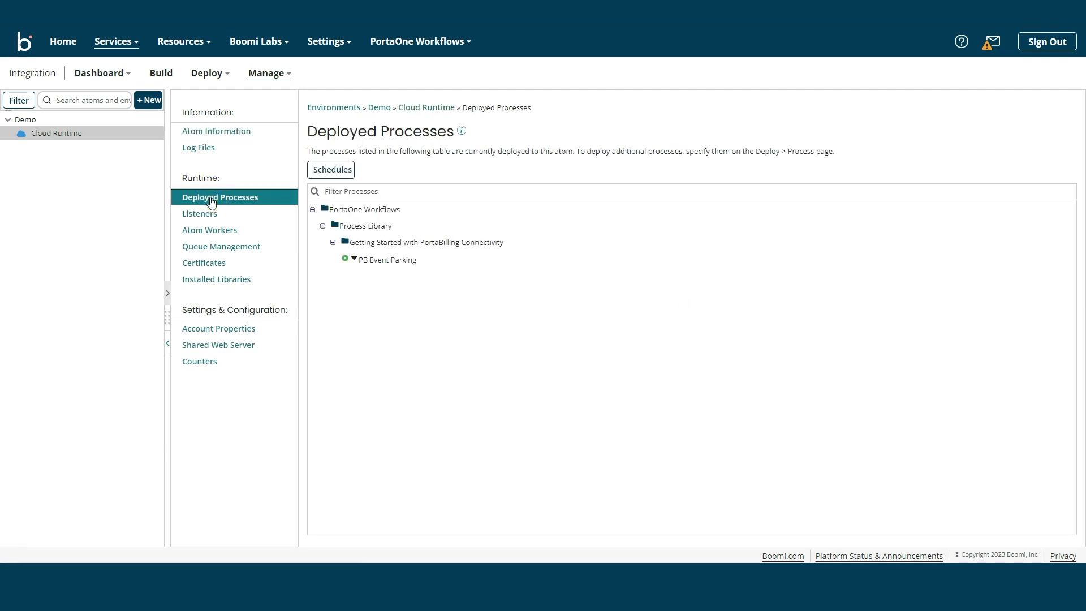
pyautogui.click(213, 217)
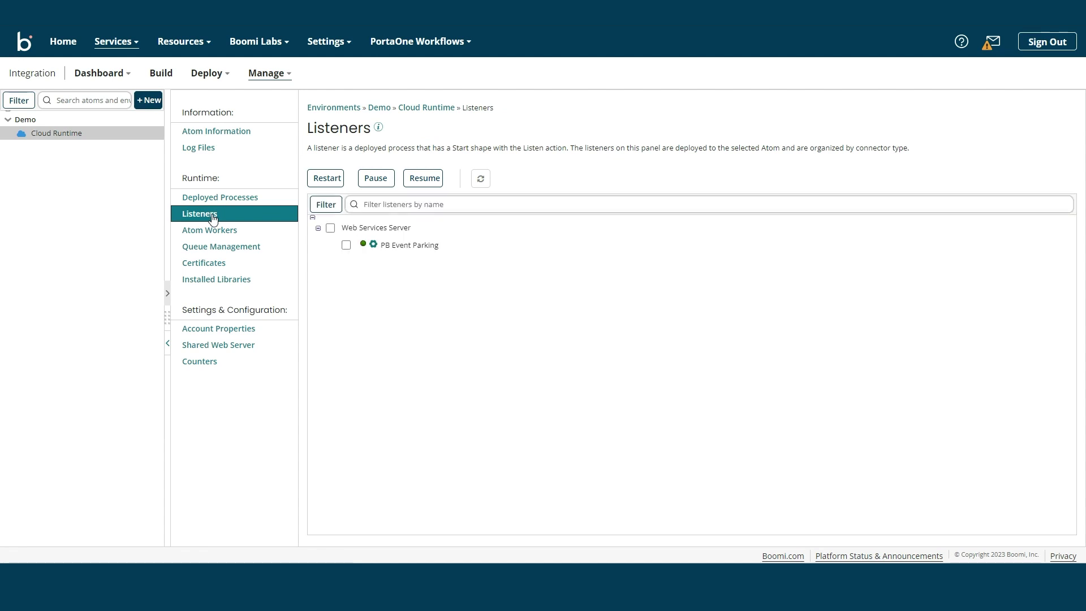
pyautogui.click(236, 346)
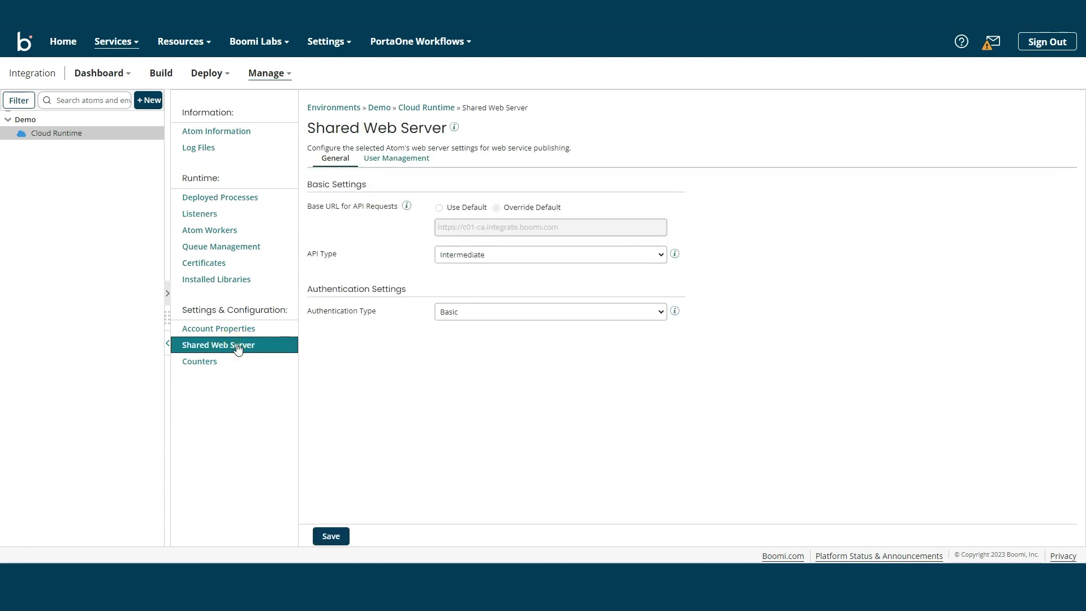
# Step: Add web server user eventsender restricted to PortaOne Workflows processes, generate its token, and save
pyautogui.click(390, 161)
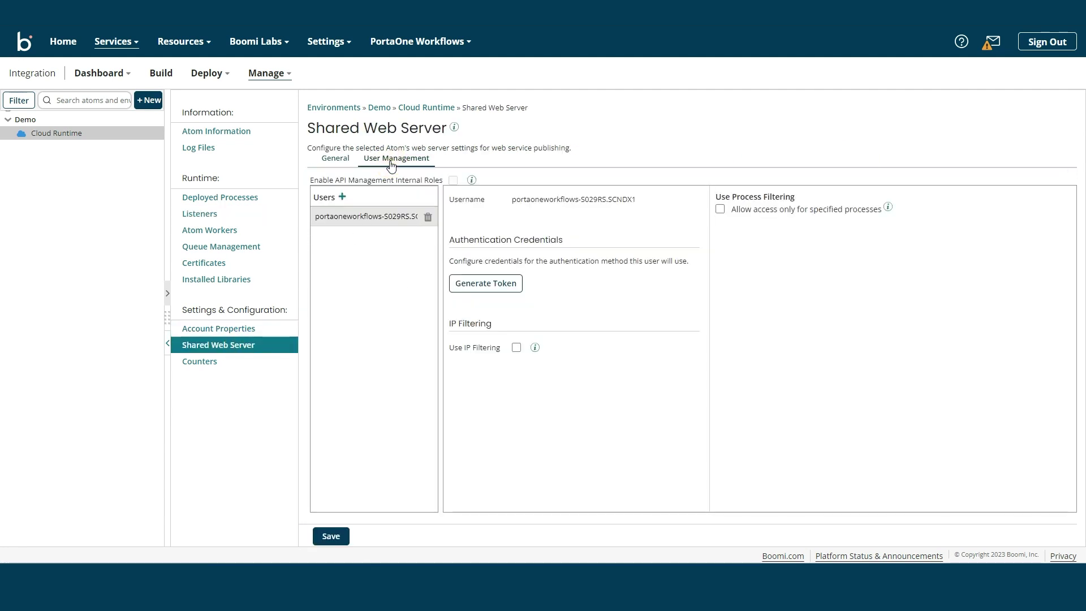
pyautogui.click(342, 198)
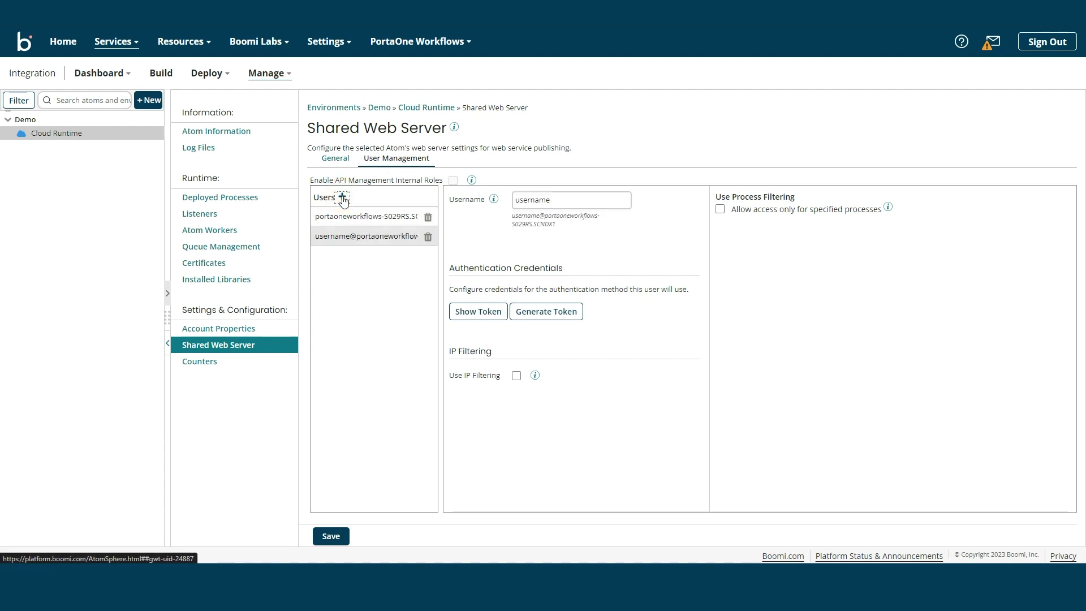
pyautogui.doubleClick(532, 200)
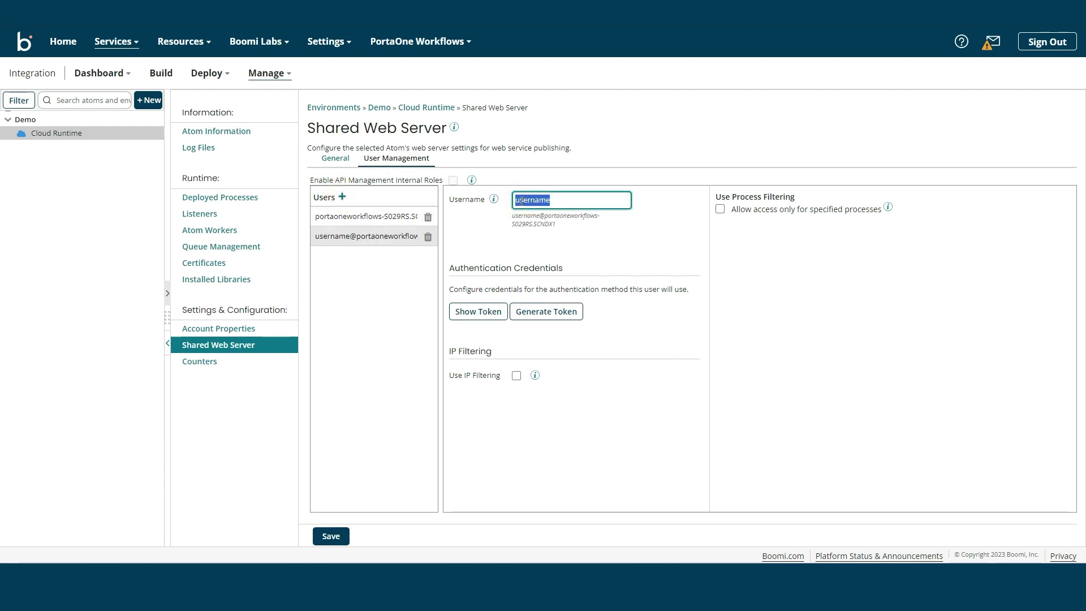
pyautogui.write('eventsender')
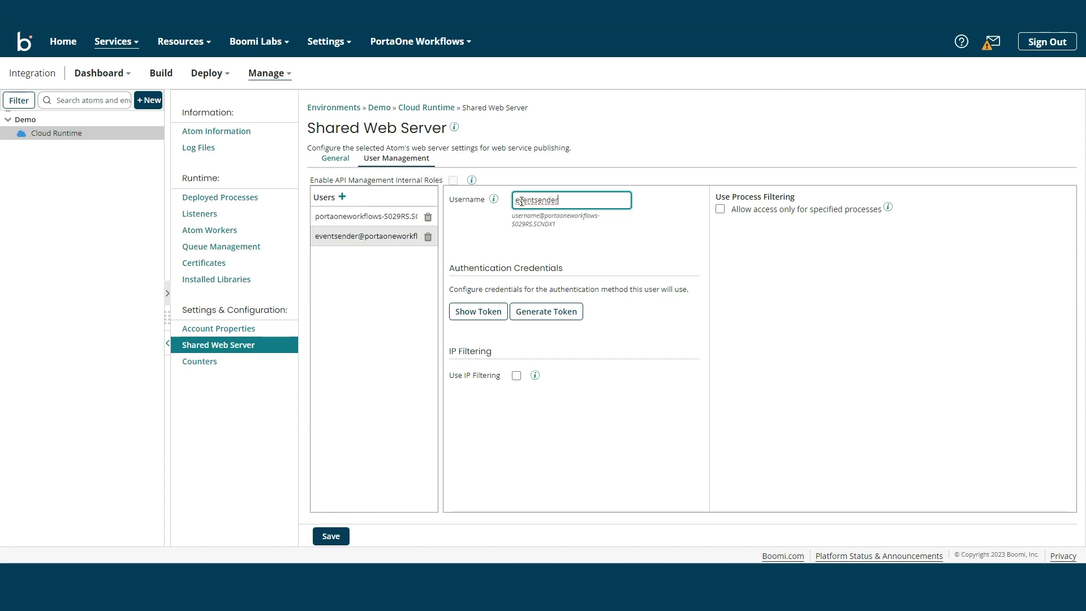
pyautogui.click(719, 210)
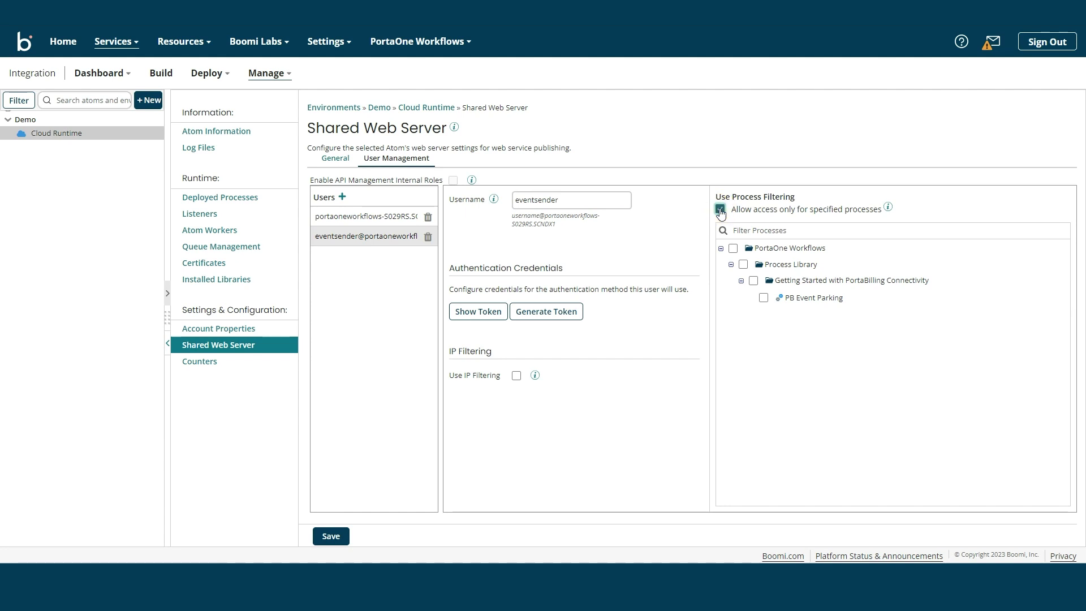
pyautogui.click(733, 248)
pyautogui.click(555, 314)
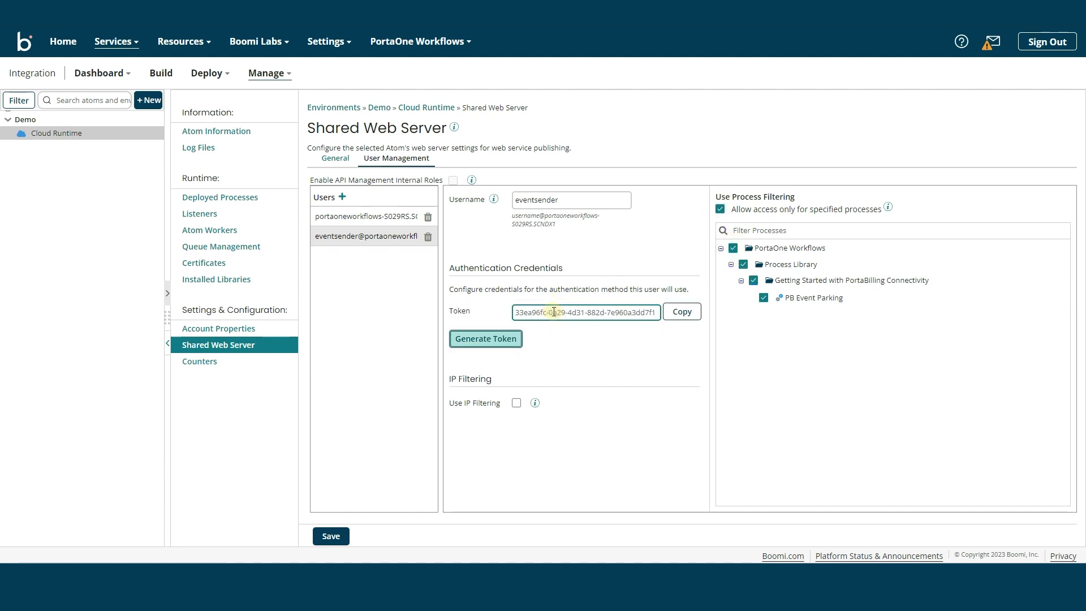
pyautogui.click(331, 536)
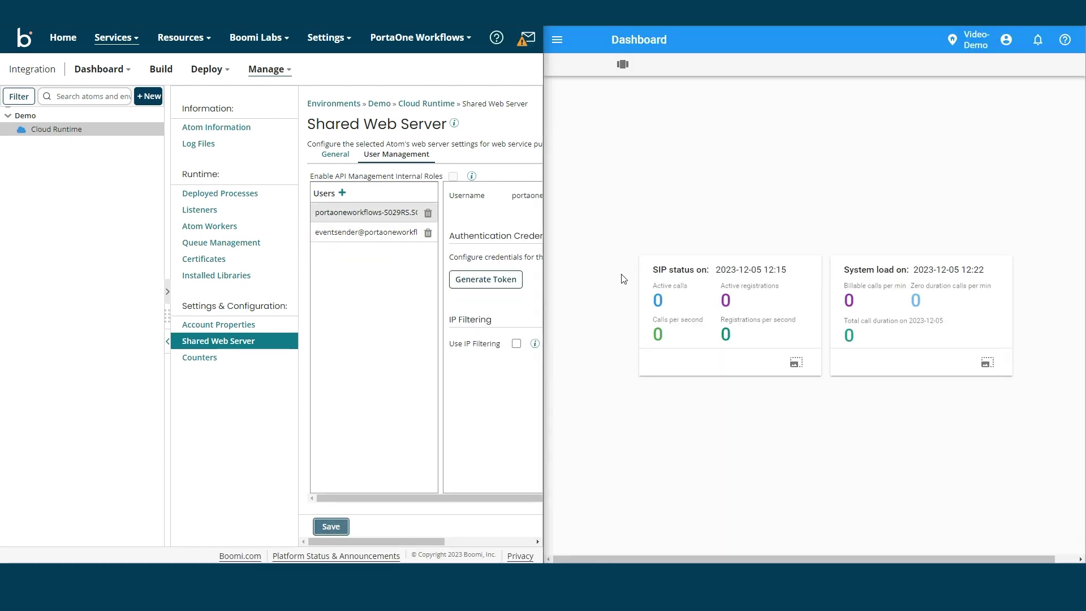
# Step: Under Infrastructure > Event handlers, add handler PortaOne Workflows of type EventSender and save
pyautogui.click(558, 40)
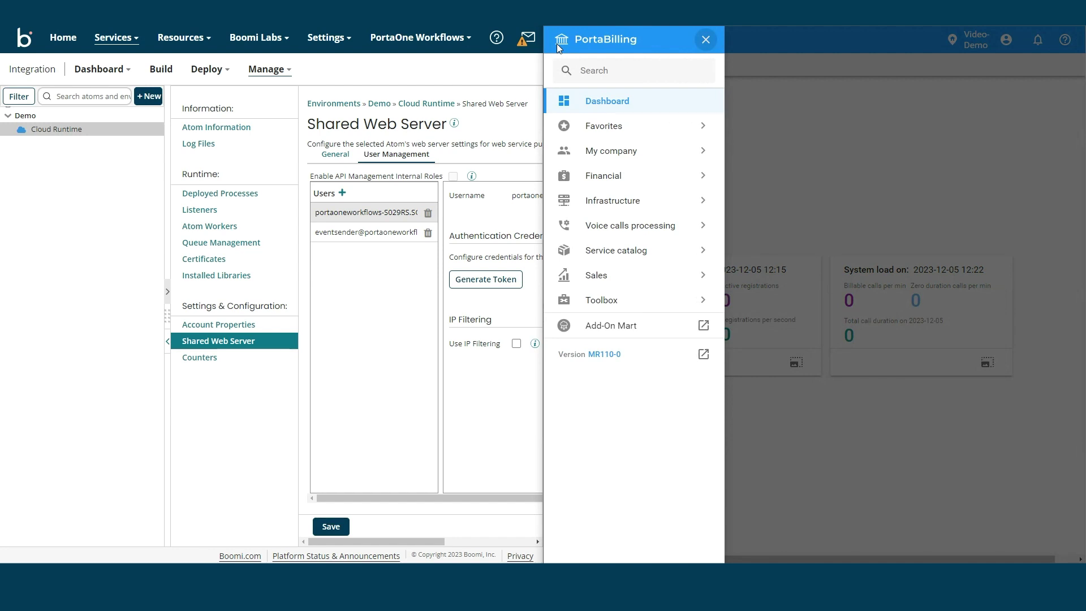
pyautogui.moveTo(613, 200)
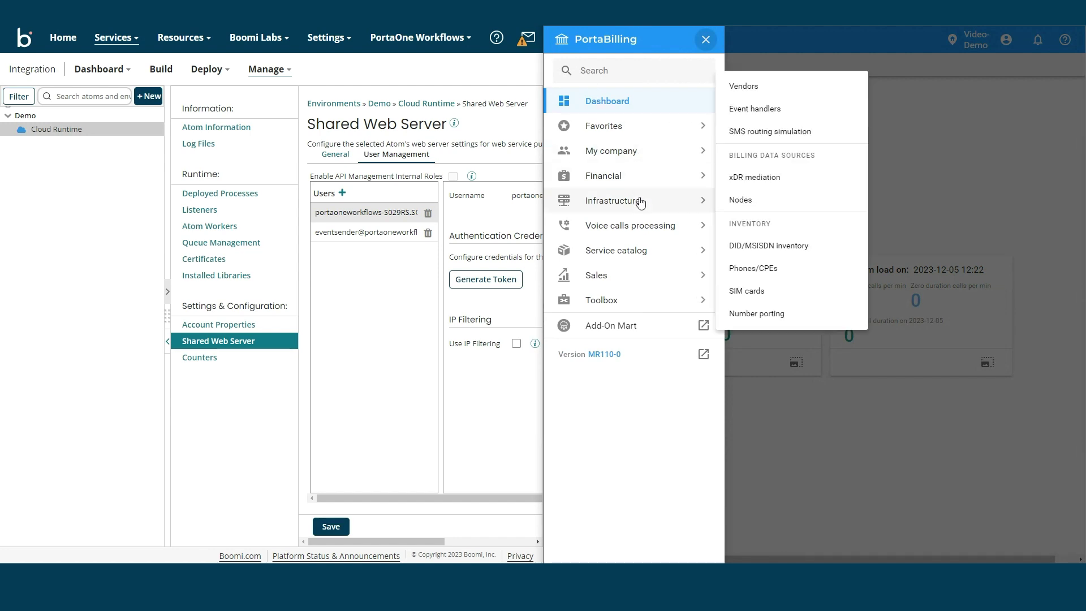
pyautogui.click(754, 109)
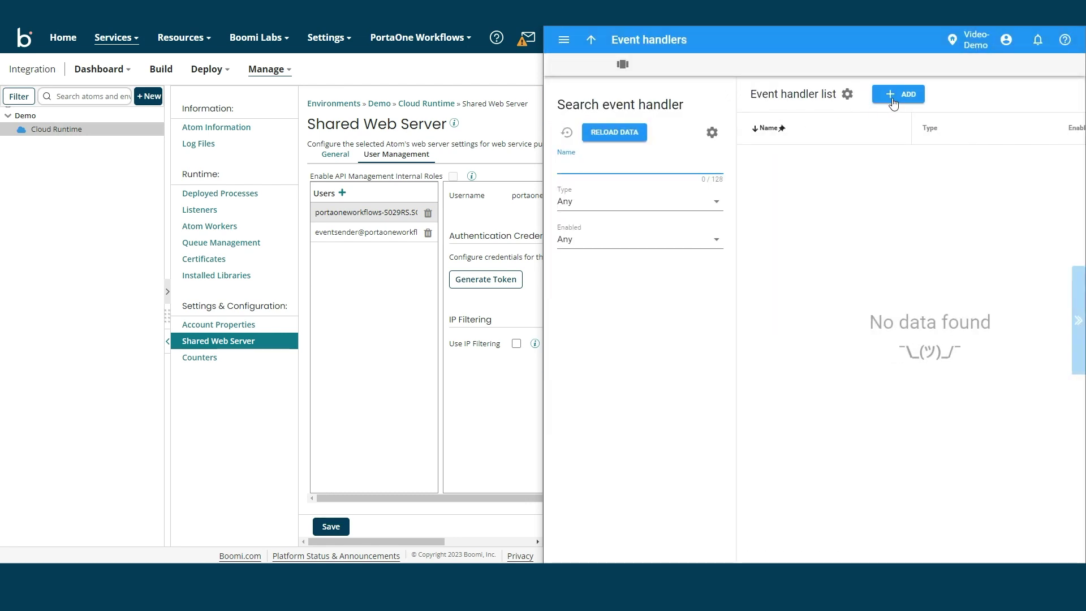
pyautogui.click(894, 97)
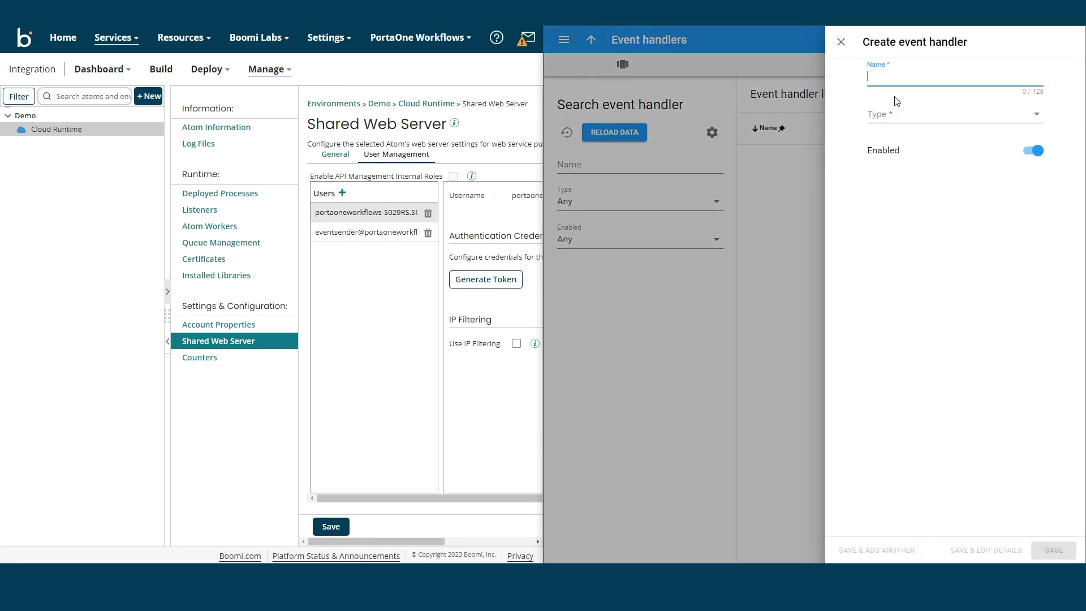
pyautogui.write('PortaOne Workflows')
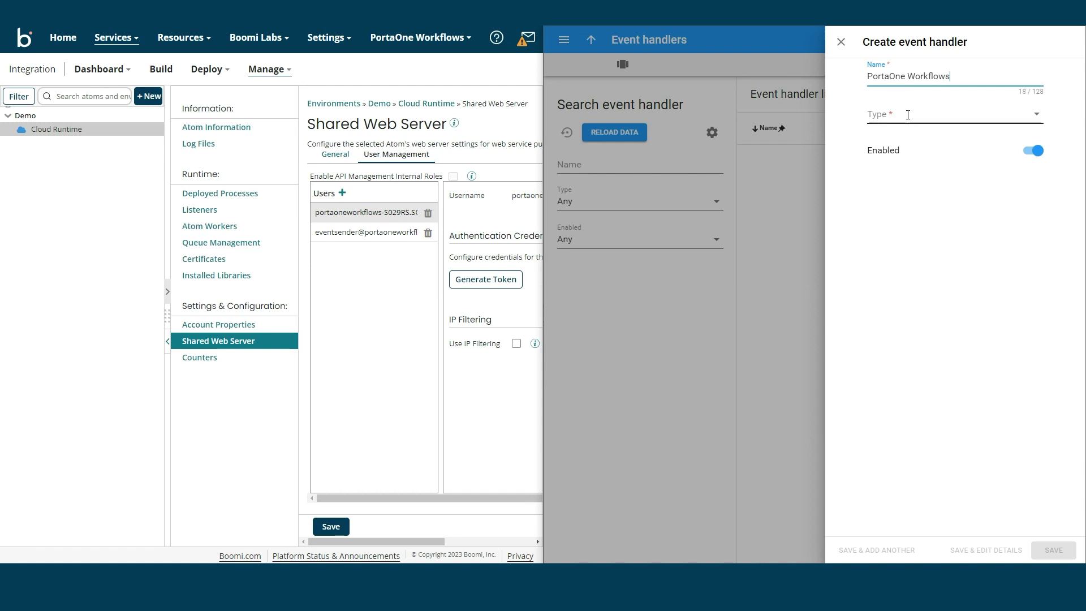
pyautogui.click(901, 114)
pyautogui.write('ev')
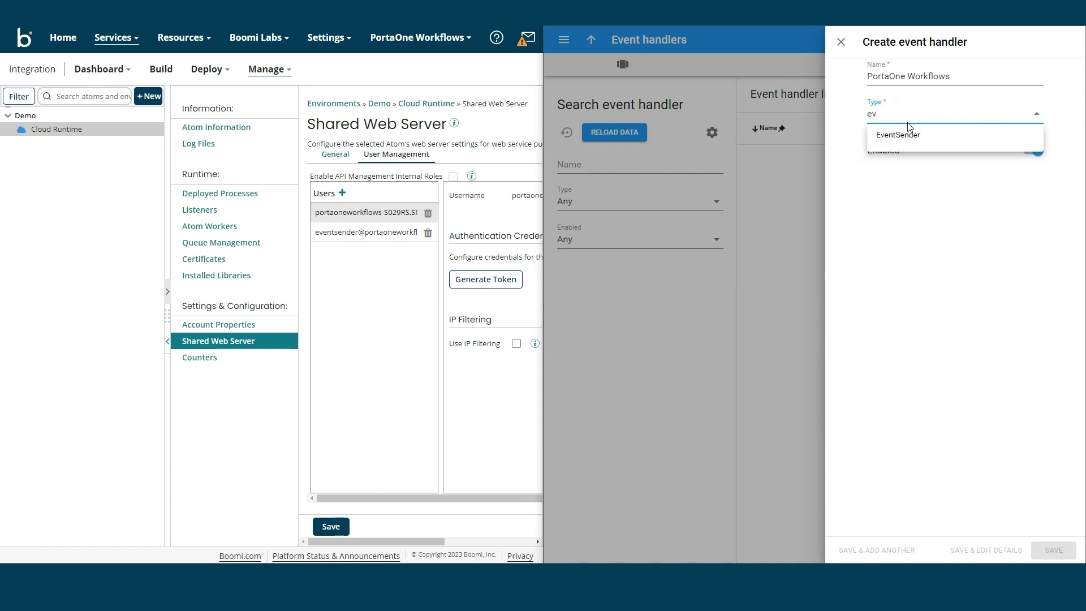
pyautogui.click(911, 135)
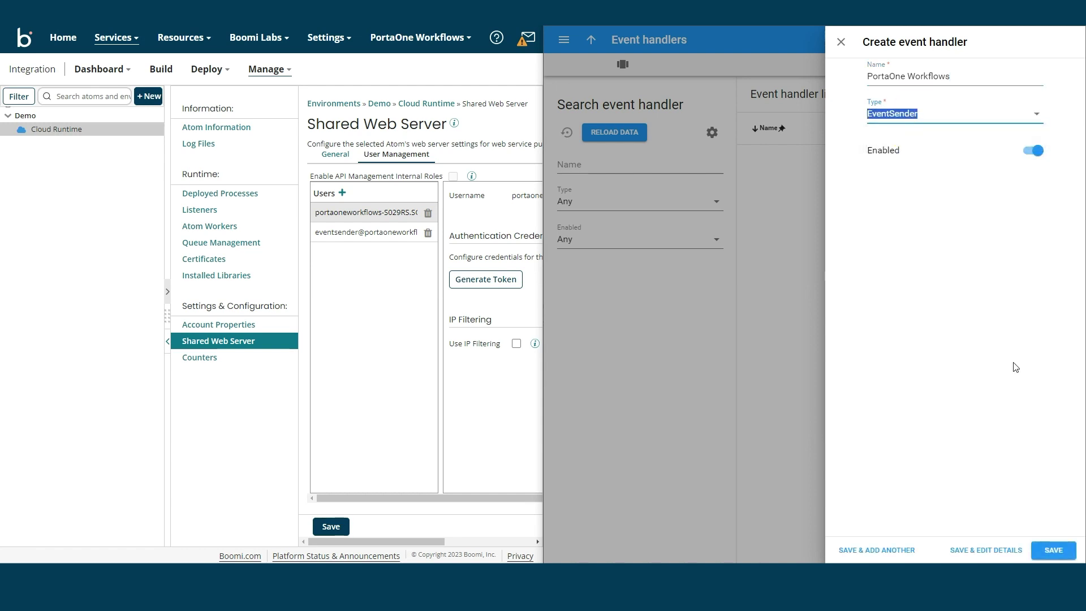
pyautogui.click(1055, 550)
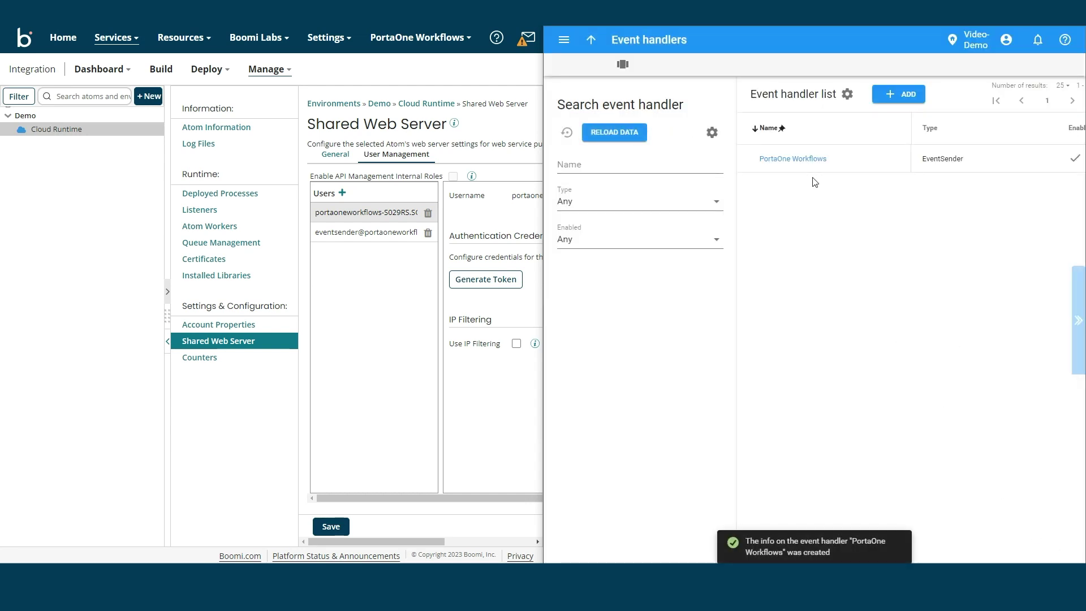
# Step: In the handler configuration set APIVersion to 1 and BasicAuth.User to the eventsender username
pyautogui.click(792, 159)
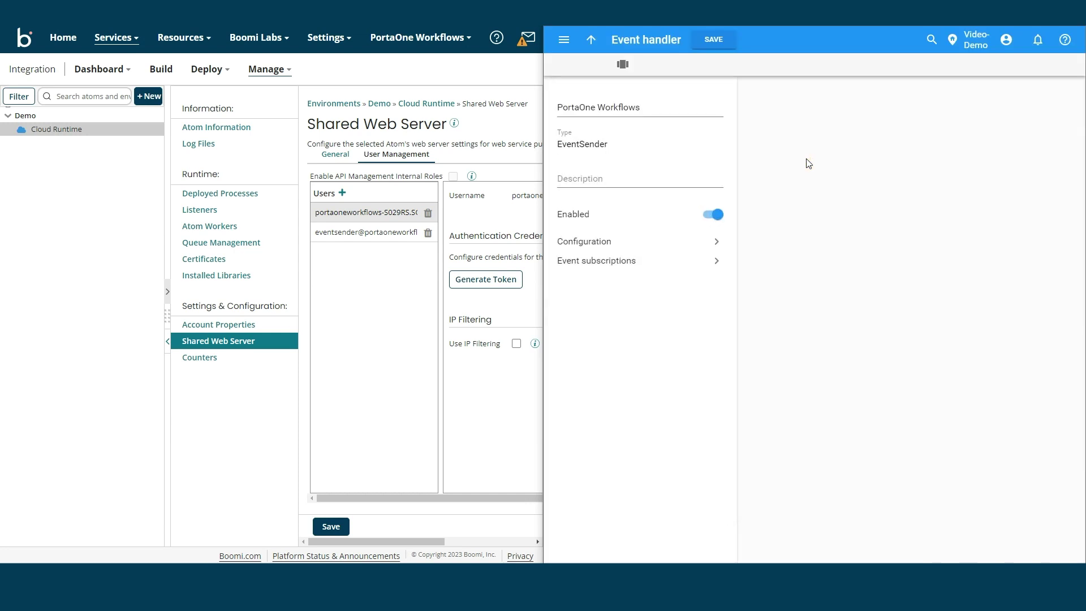
pyautogui.click(629, 242)
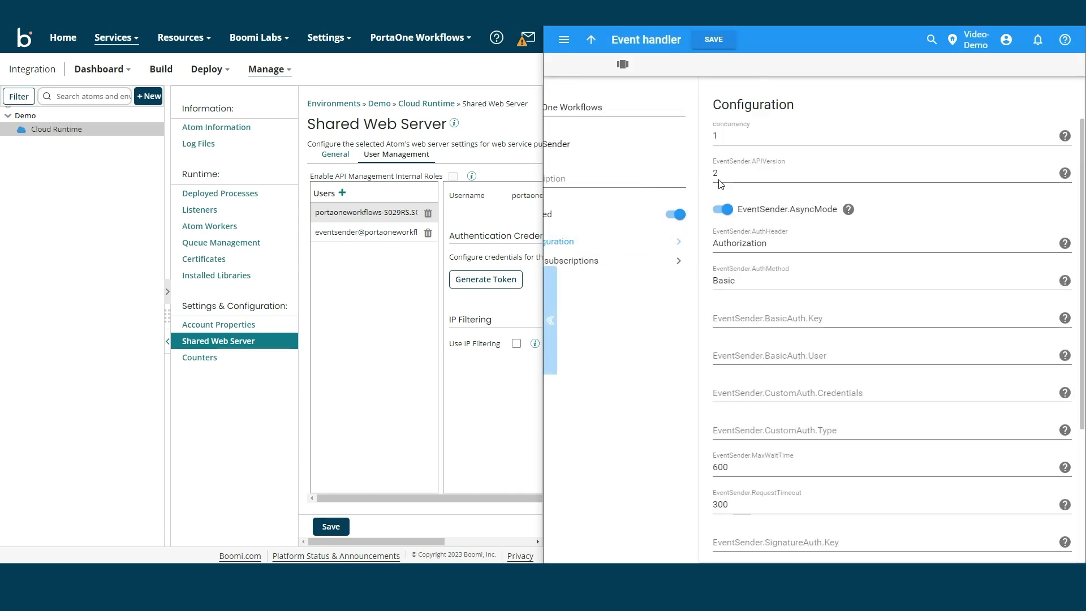
pyautogui.doubleClick(720, 175)
pyautogui.write('1')
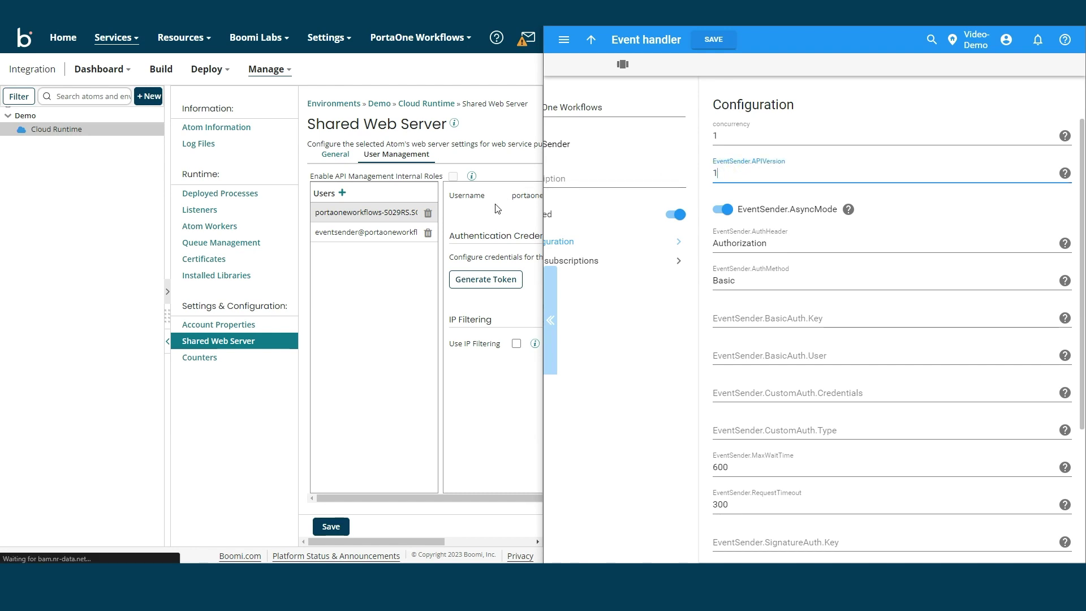
pyautogui.click(365, 231)
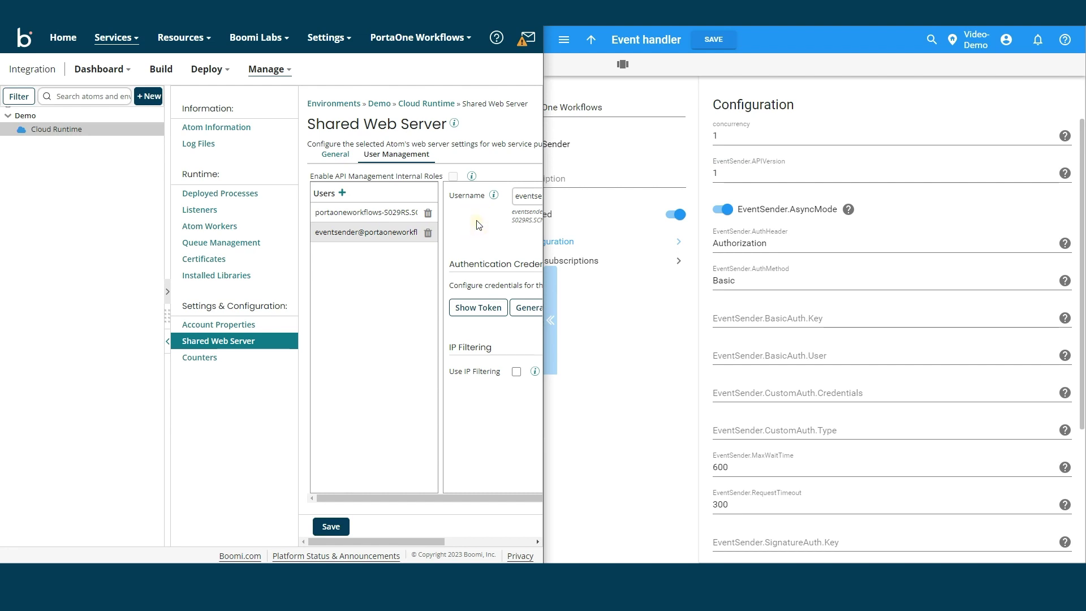
pyautogui.click(167, 340)
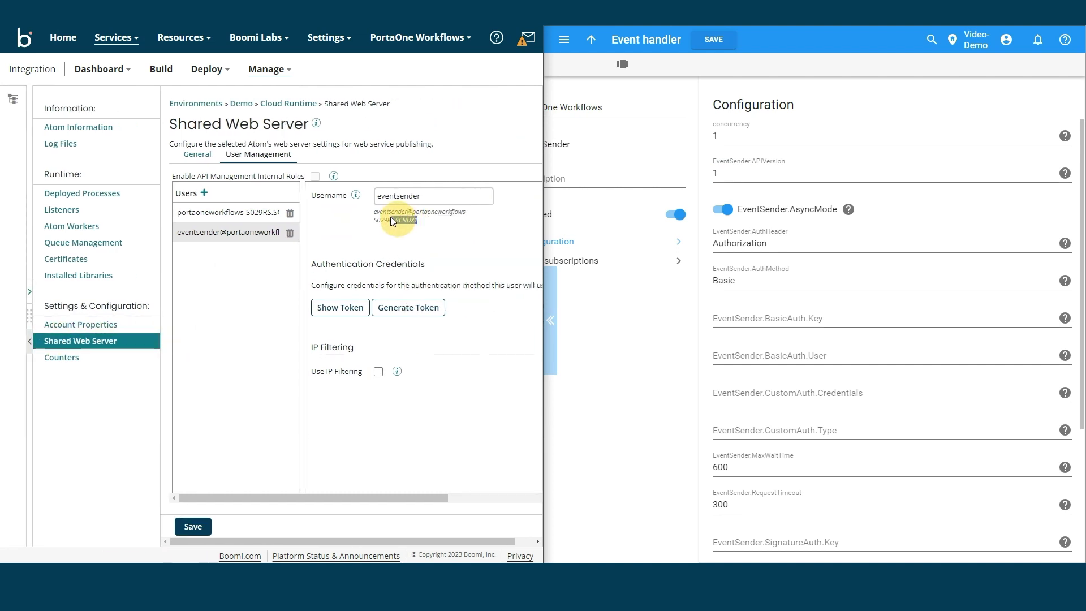
pyautogui.moveTo(415, 221); pyautogui.dragTo(376, 216)
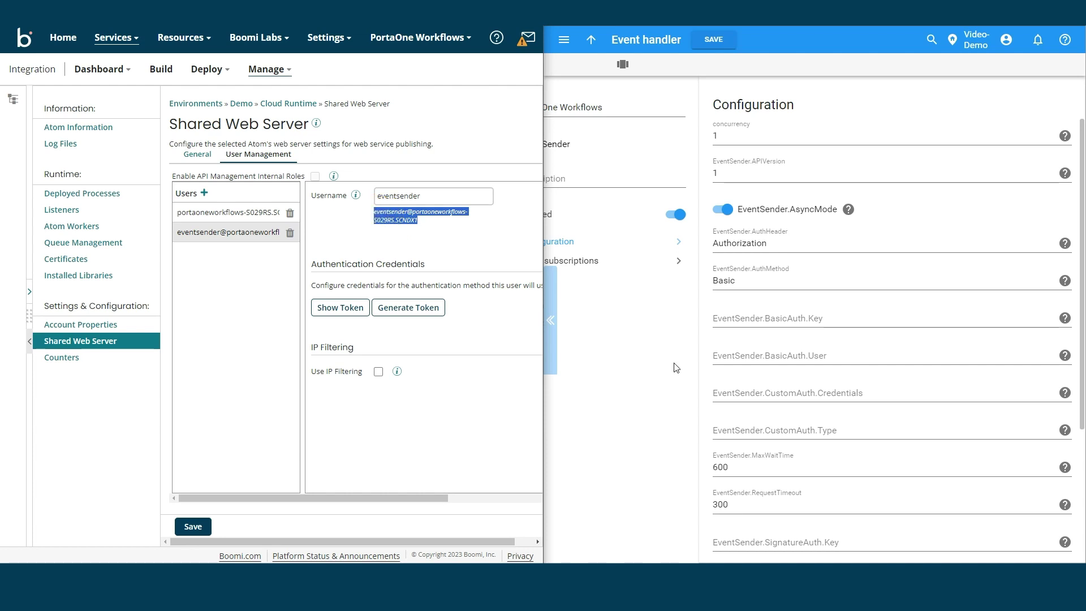
pyautogui.click(740, 358)
pyautogui.hotkey('ctrl', 'v')
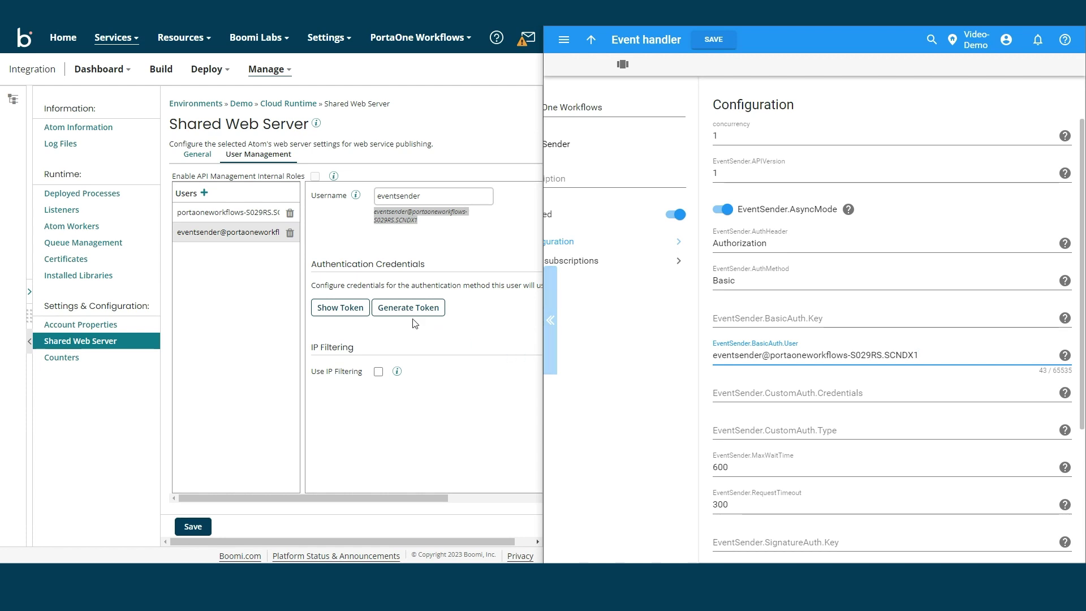
# Step: Copy the eventsender token into BasicAuth.Key, then select the Boomi web server base URL
pyautogui.click(341, 308)
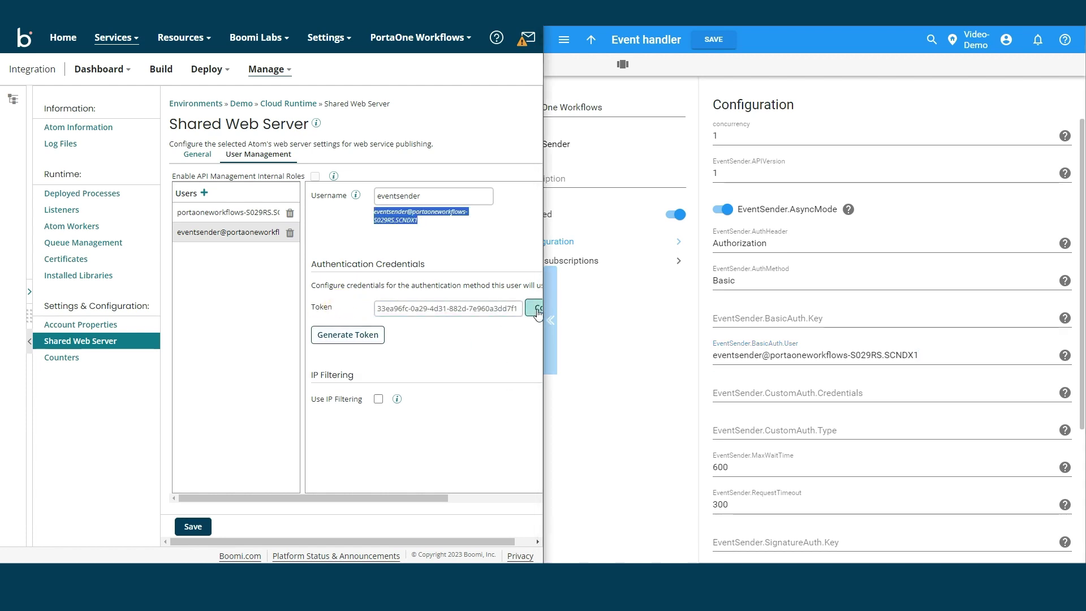
pyautogui.click(538, 311)
pyautogui.click(735, 318)
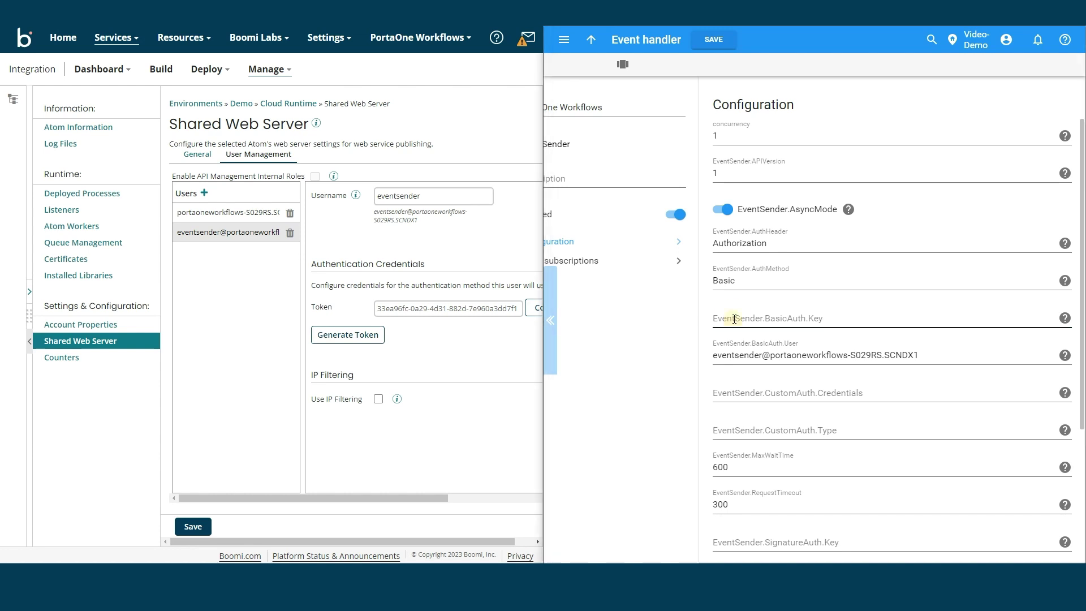
pyautogui.hotkey('ctrl', 'v')
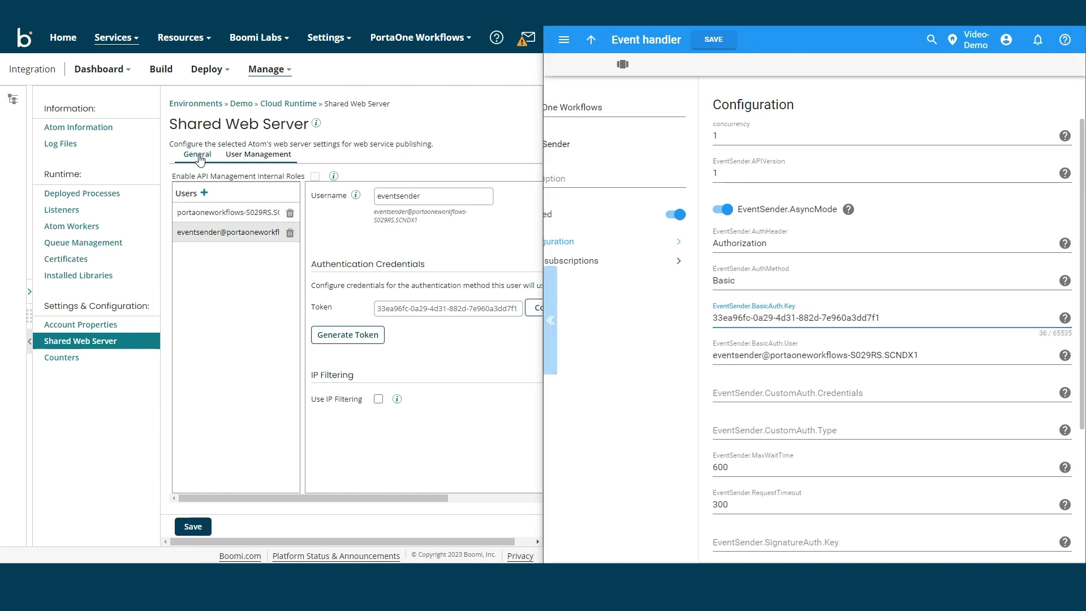
pyautogui.click(197, 154)
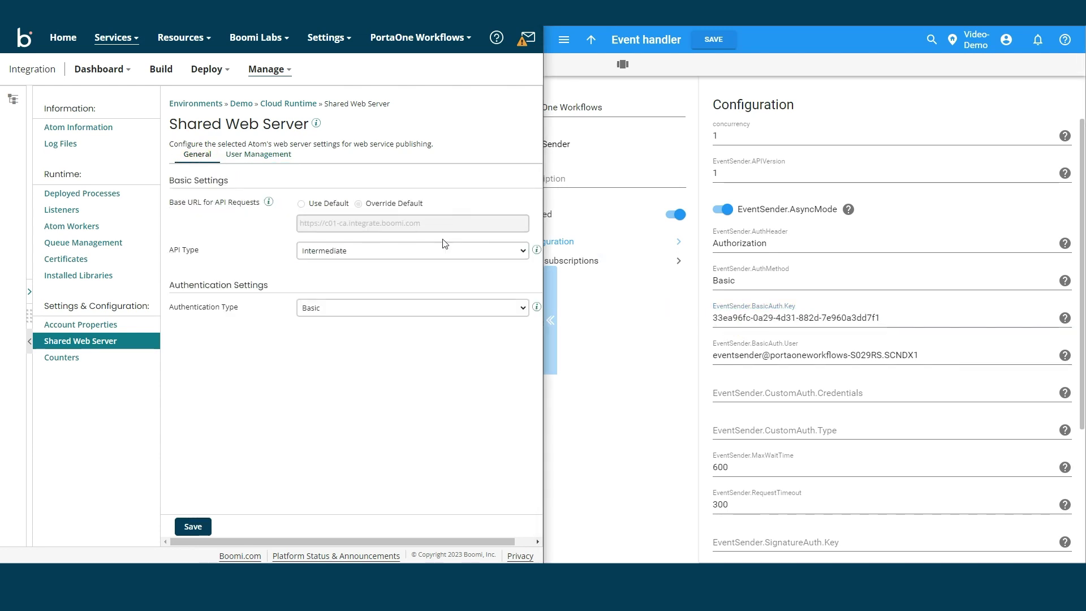
pyautogui.doubleClick(384, 222)
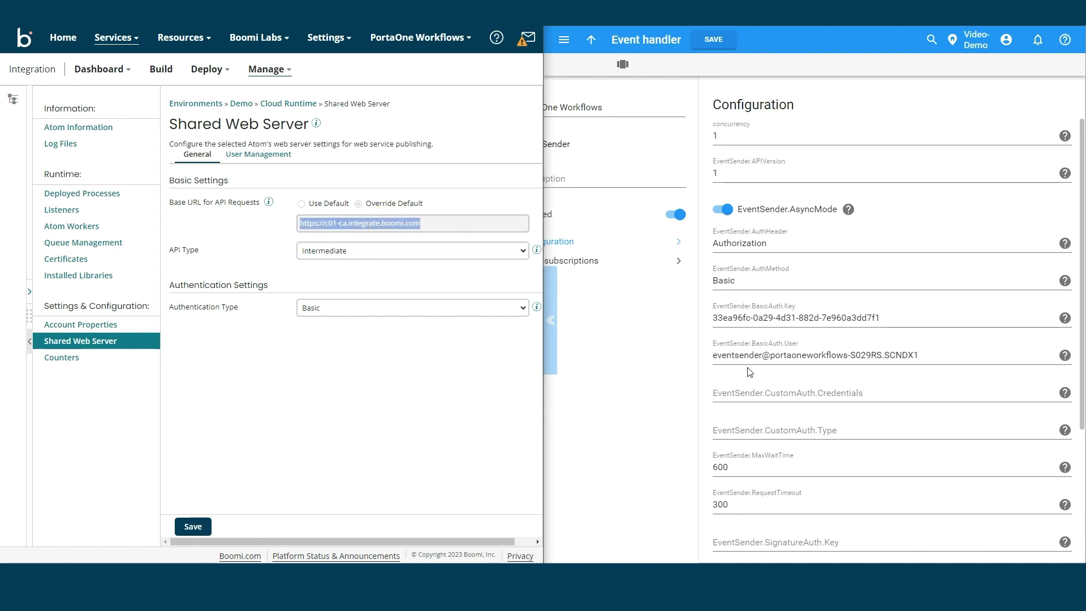
pyautogui.scroll(-3, 776, 418)
pyautogui.scroll(-3, 777, 419)
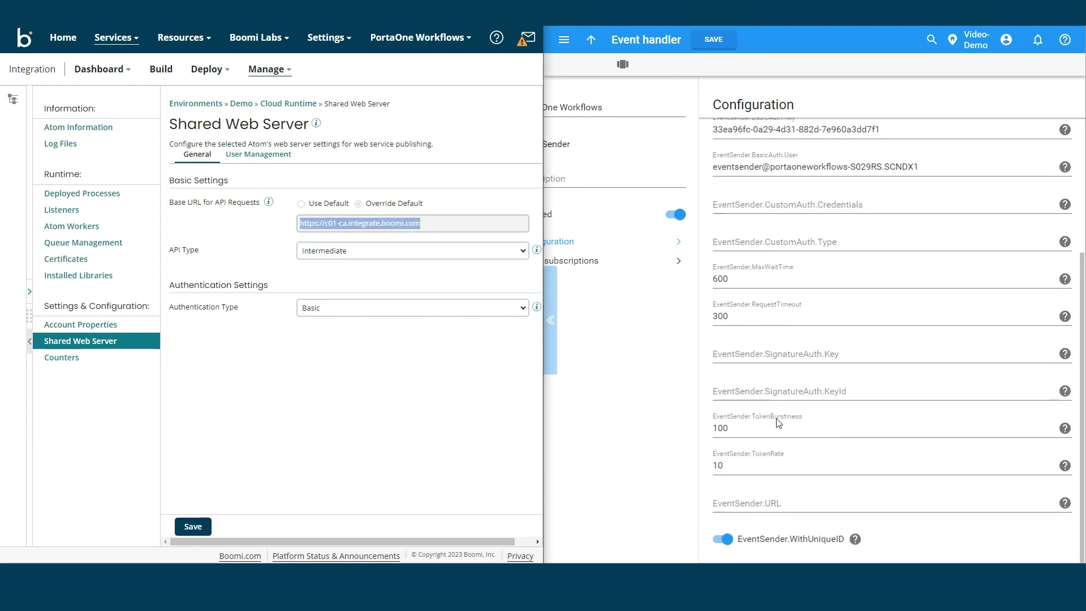
pyautogui.click(750, 507)
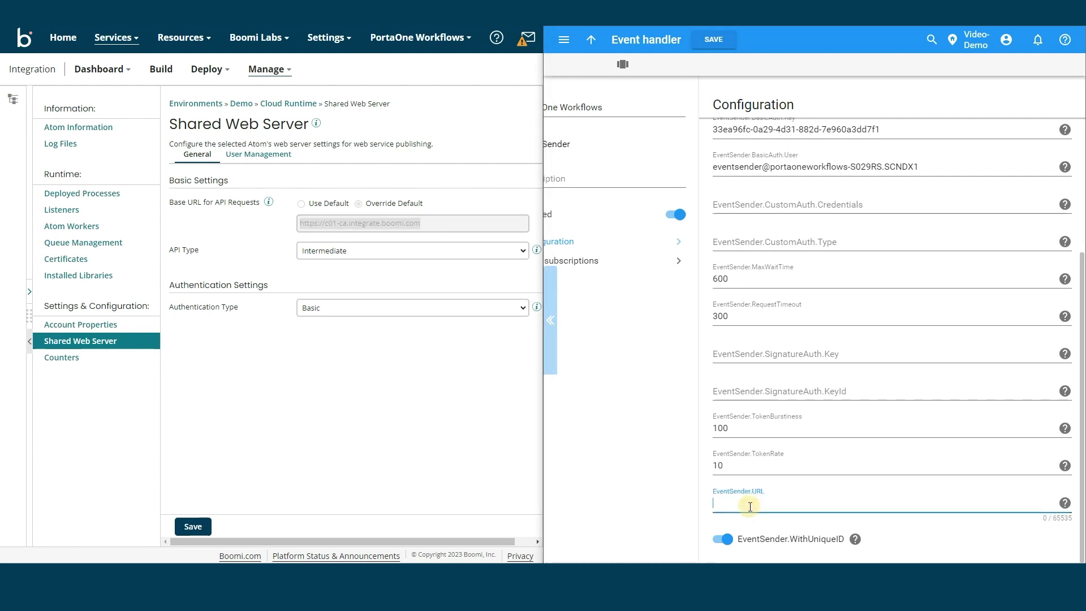
pyautogui.hotkey('ctrl', 'v')
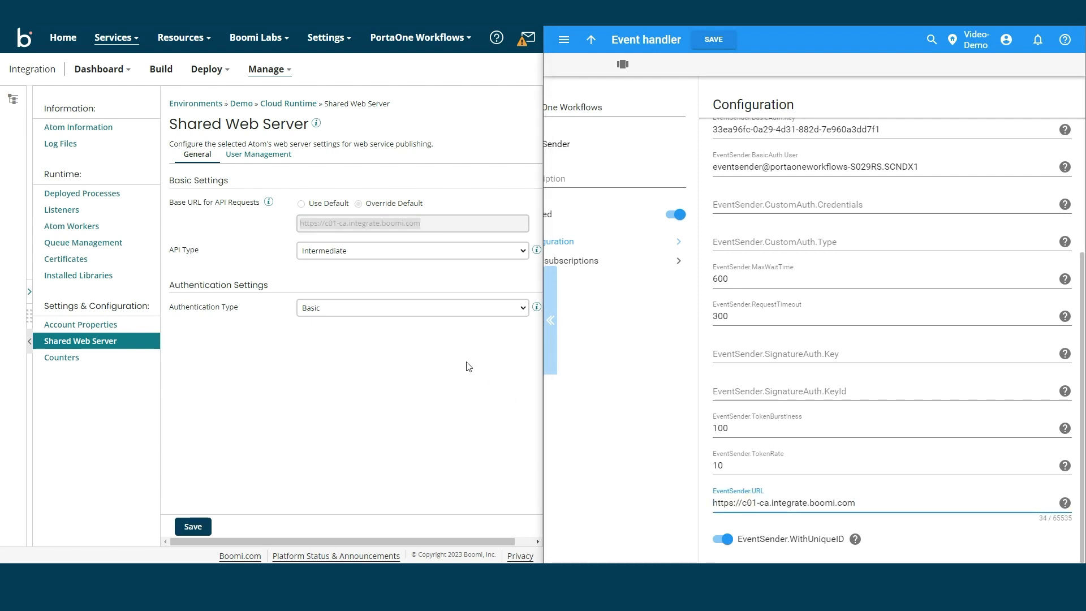
pyautogui.click(161, 69)
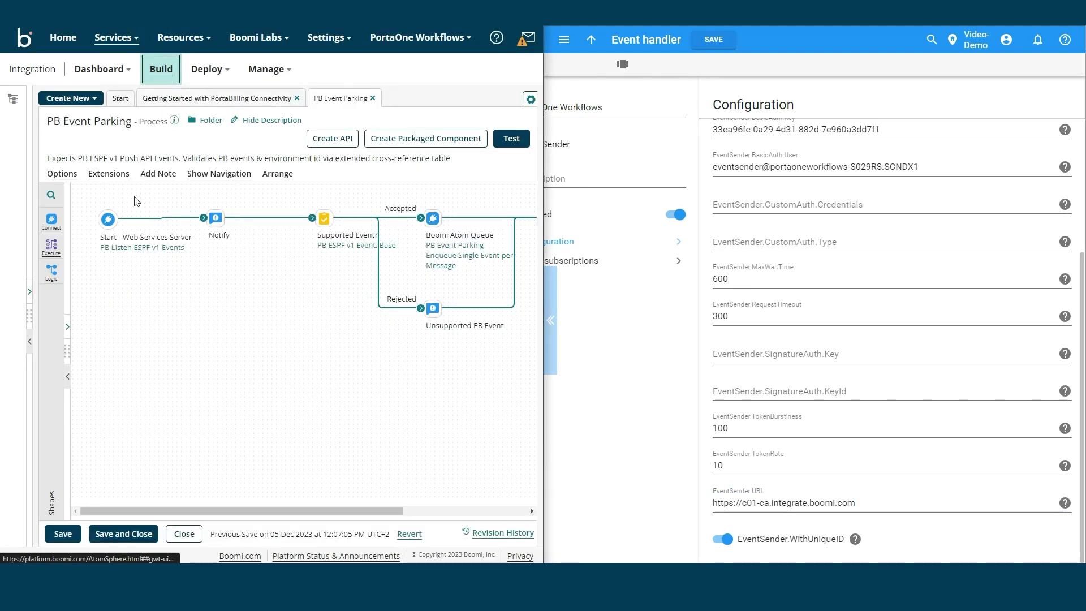
pyautogui.click(131, 247)
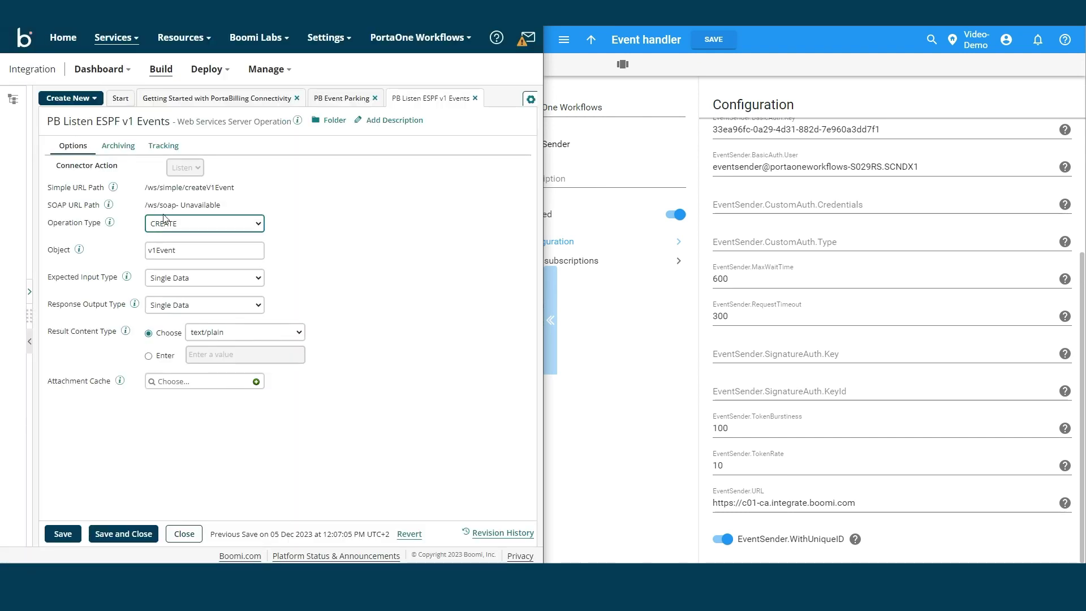
pyautogui.doubleClick(167, 188)
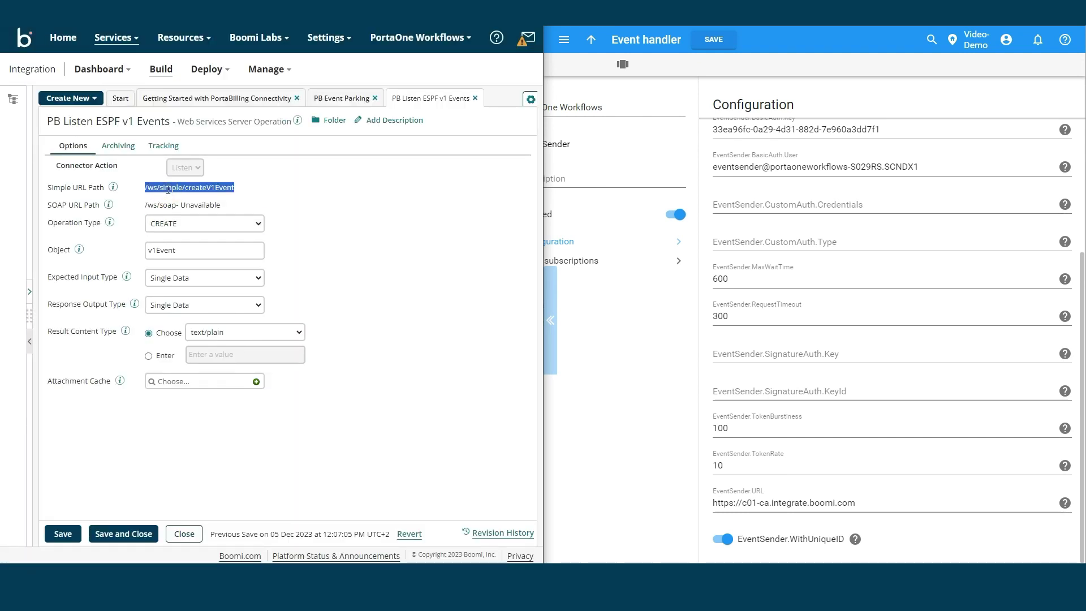
pyautogui.click(877, 503)
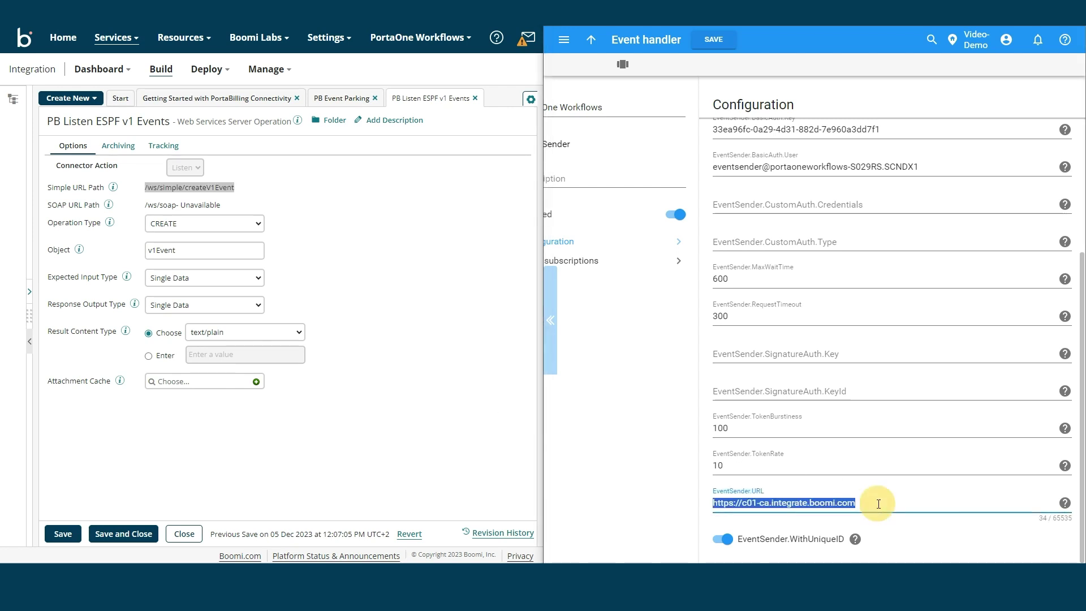
pyautogui.click(878, 504)
pyautogui.hotkey('ctrl', 'v')
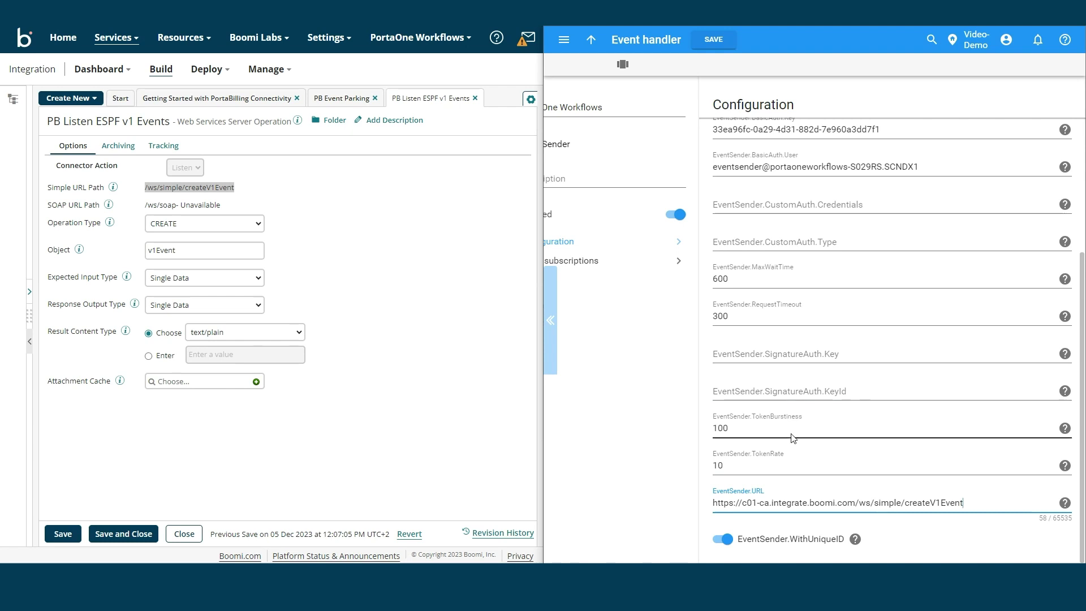
pyautogui.click(709, 43)
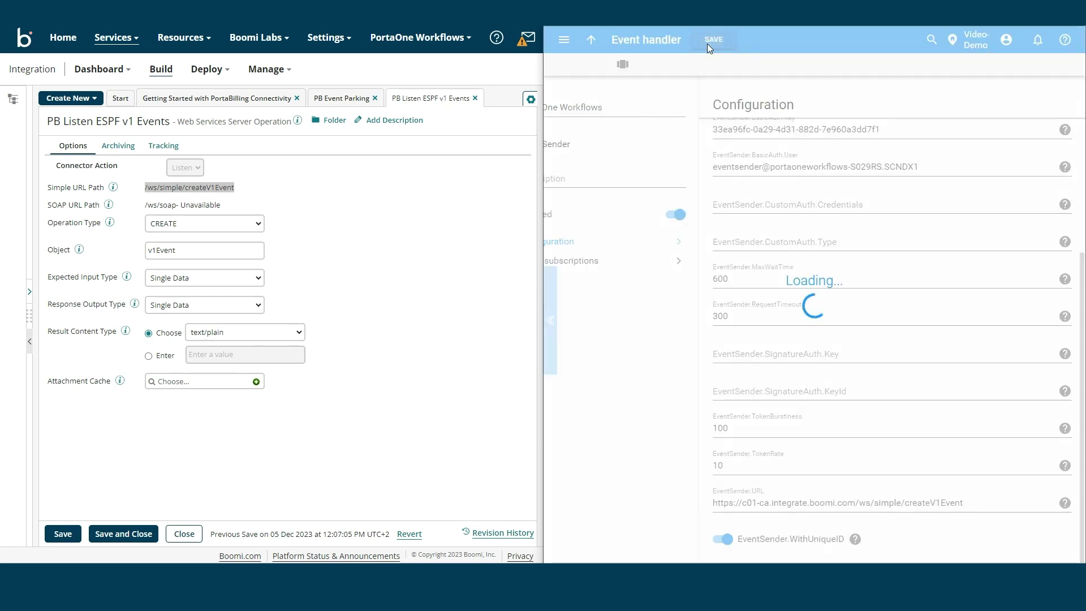
pyautogui.click(551, 295)
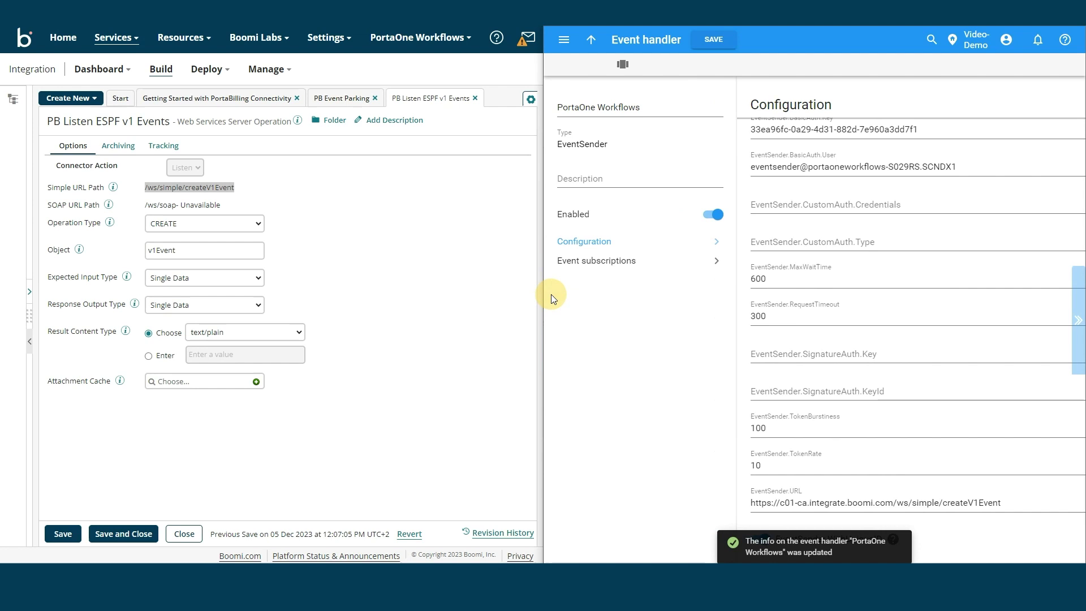
# Step: In Event subscriptions, enable Customer/New for the handler and save
pyautogui.click(601, 265)
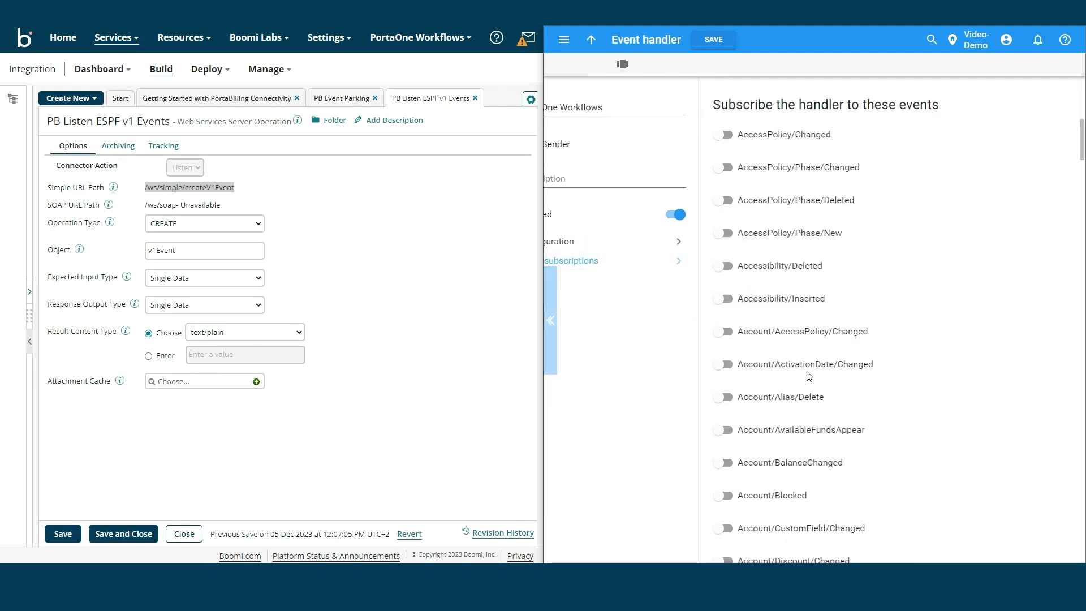
pyautogui.scroll(-5, 788, 155)
pyautogui.scroll(-5, 788, 156)
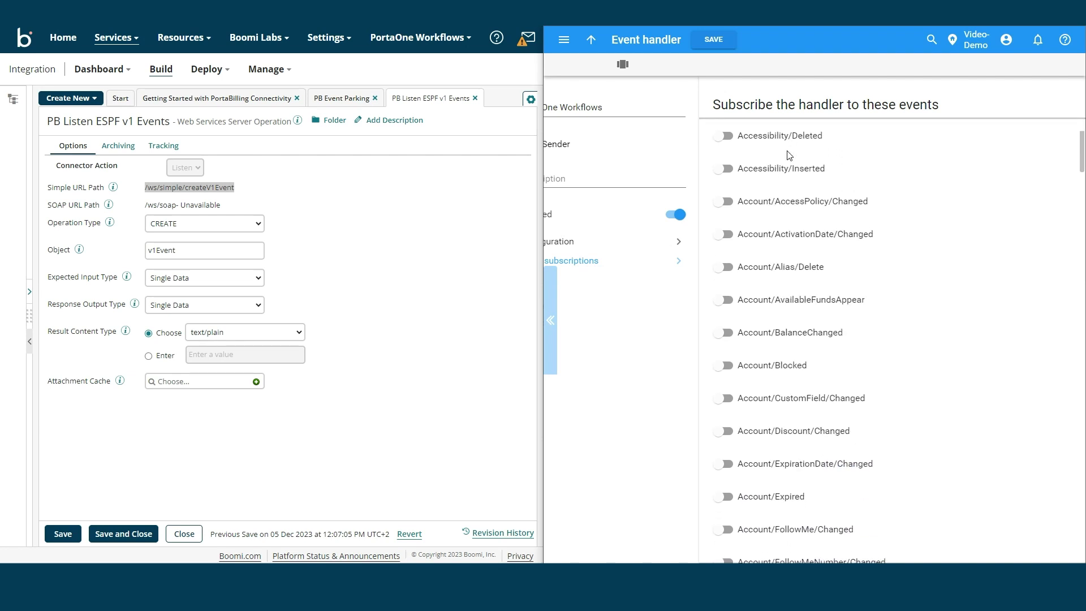
pyautogui.scroll(-5, 788, 156)
pyautogui.scroll(-5, 788, 156)
pyautogui.scroll(-5, 788, 155)
pyautogui.scroll(-4, 788, 155)
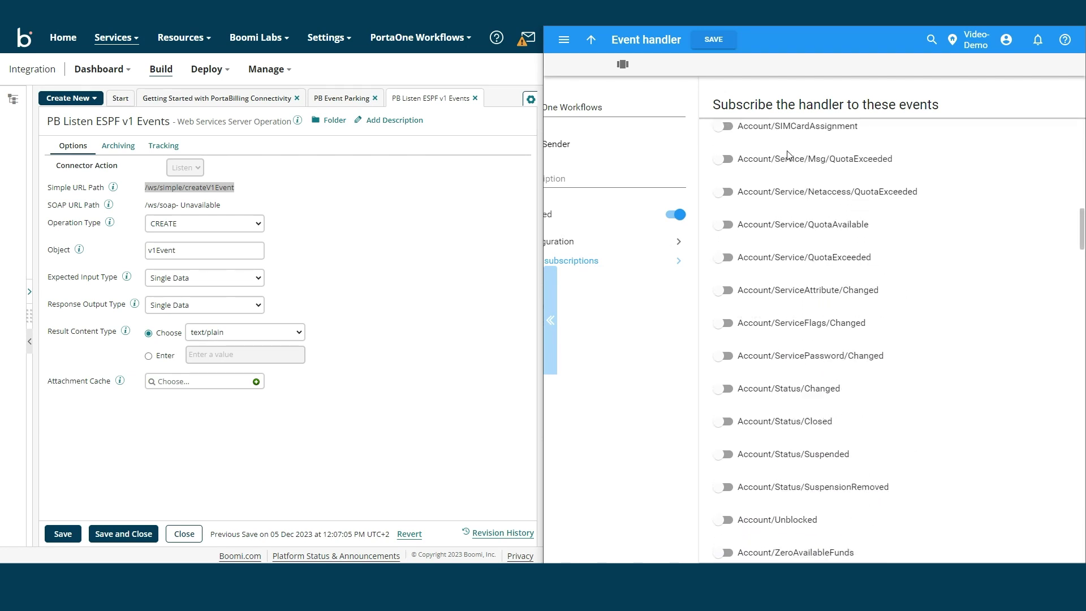
pyautogui.scroll(-2, 788, 156)
pyautogui.scroll(-2, 788, 155)
pyautogui.scroll(-4, 787, 155)
pyautogui.scroll(-2, 788, 156)
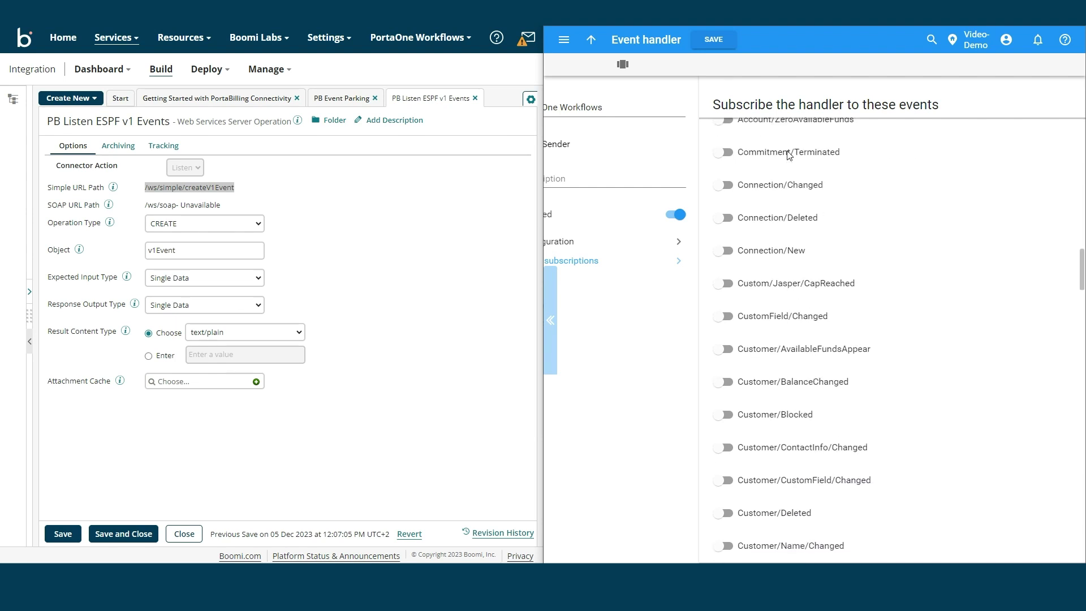
pyautogui.scroll(-1, 788, 155)
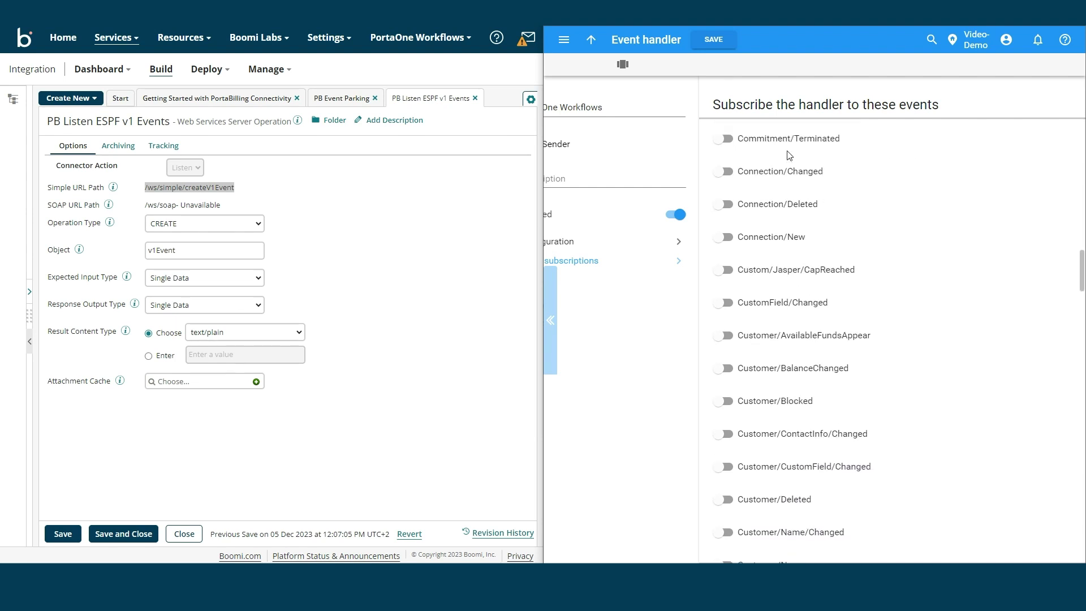
pyautogui.scroll(-2, 787, 155)
pyautogui.scroll(-1, 787, 155)
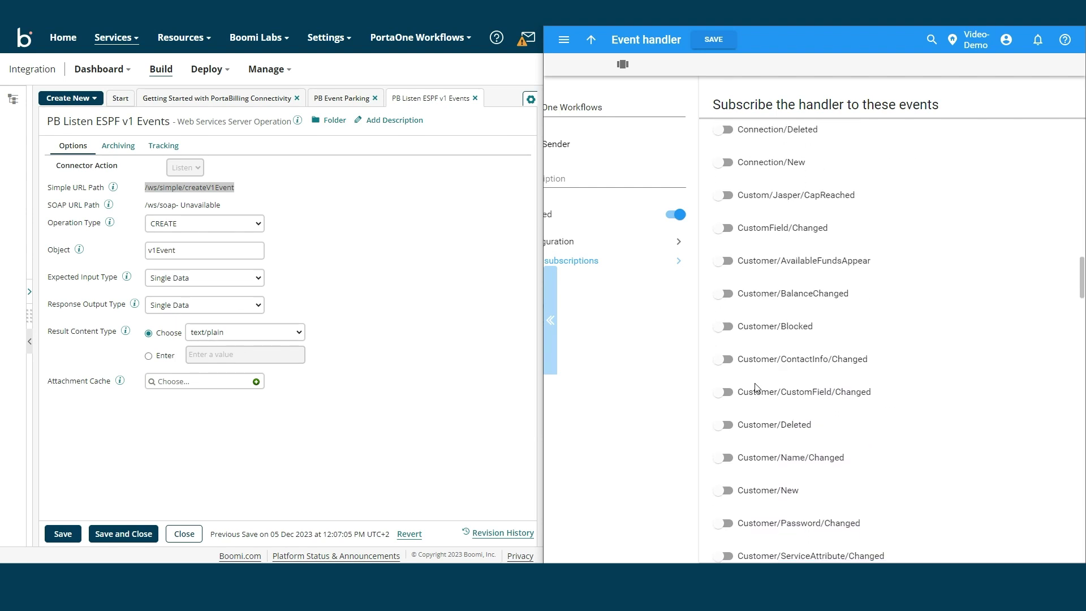
pyautogui.click(724, 490)
pyautogui.click(716, 40)
# Step: Open the Demo environment's PB Events cross-reference extension, allow overrides, and add a row
pyautogui.click(267, 69)
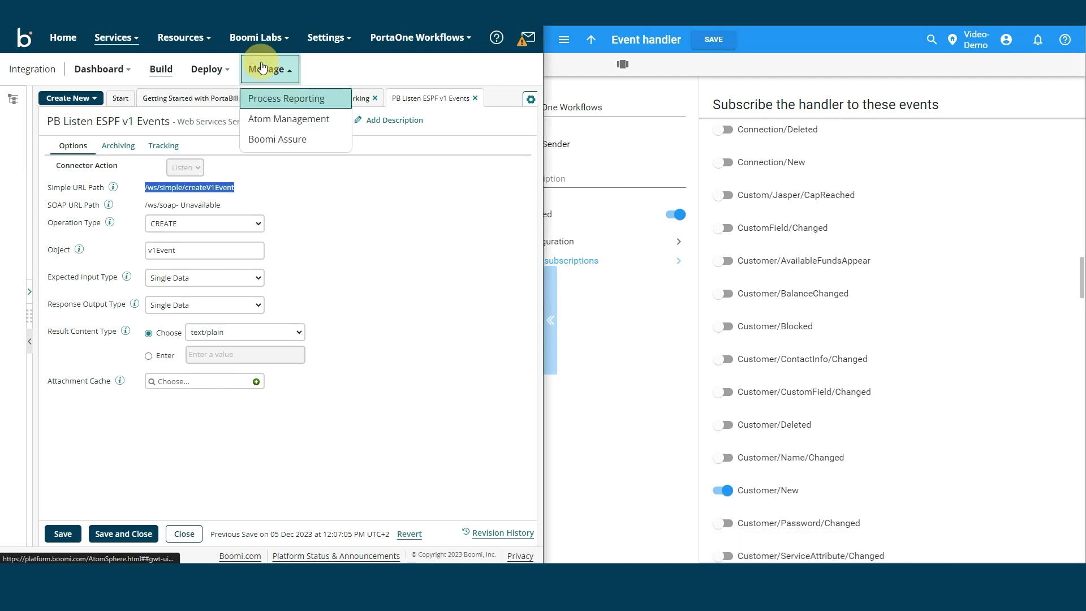
pyautogui.click(279, 121)
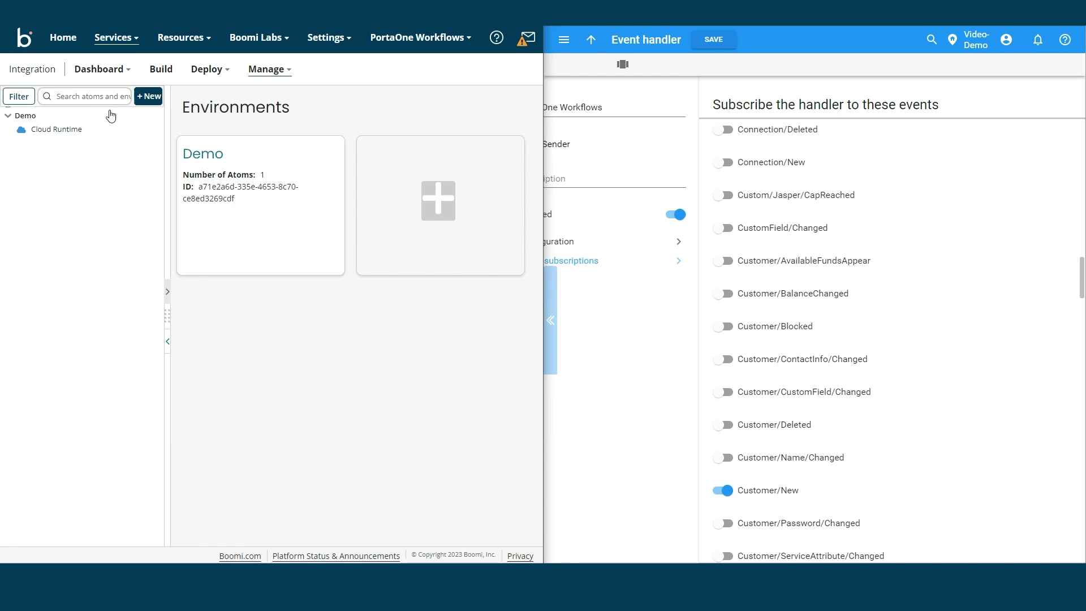
pyautogui.click(107, 116)
pyautogui.click(251, 464)
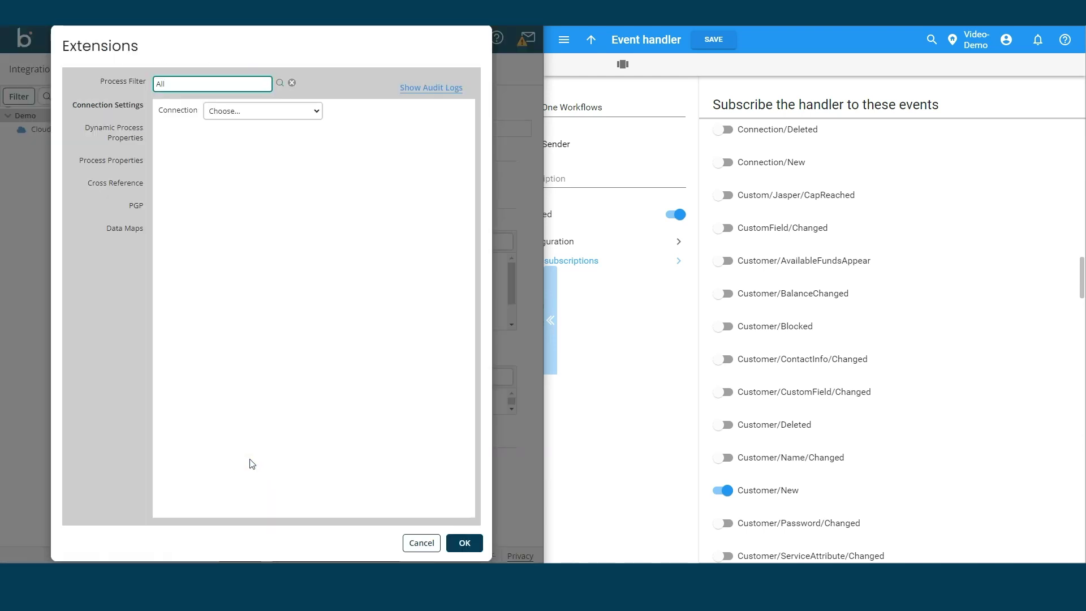
pyautogui.click(125, 185)
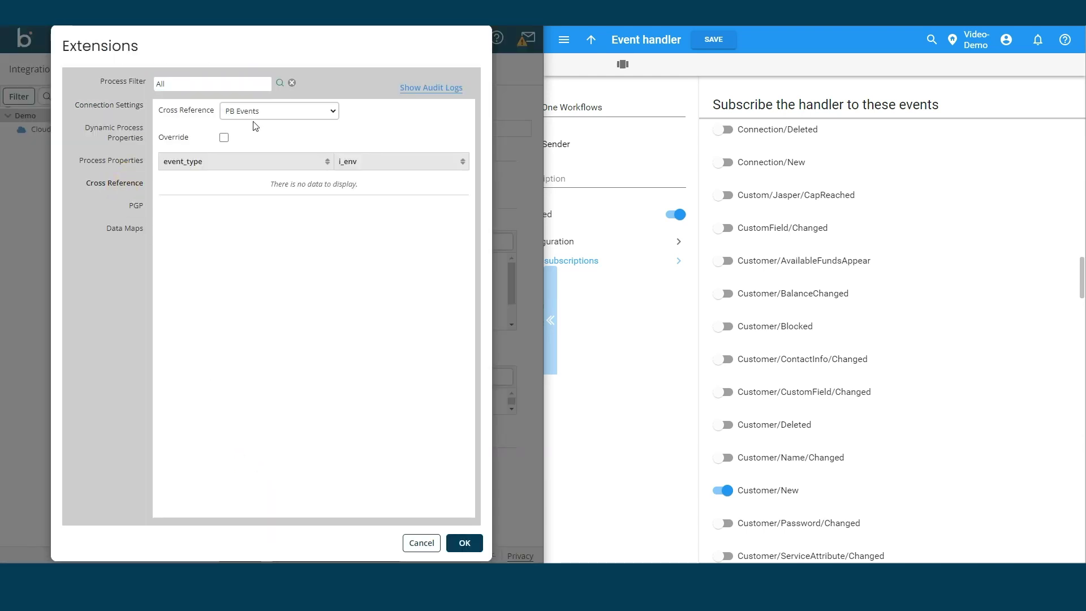
pyautogui.click(224, 138)
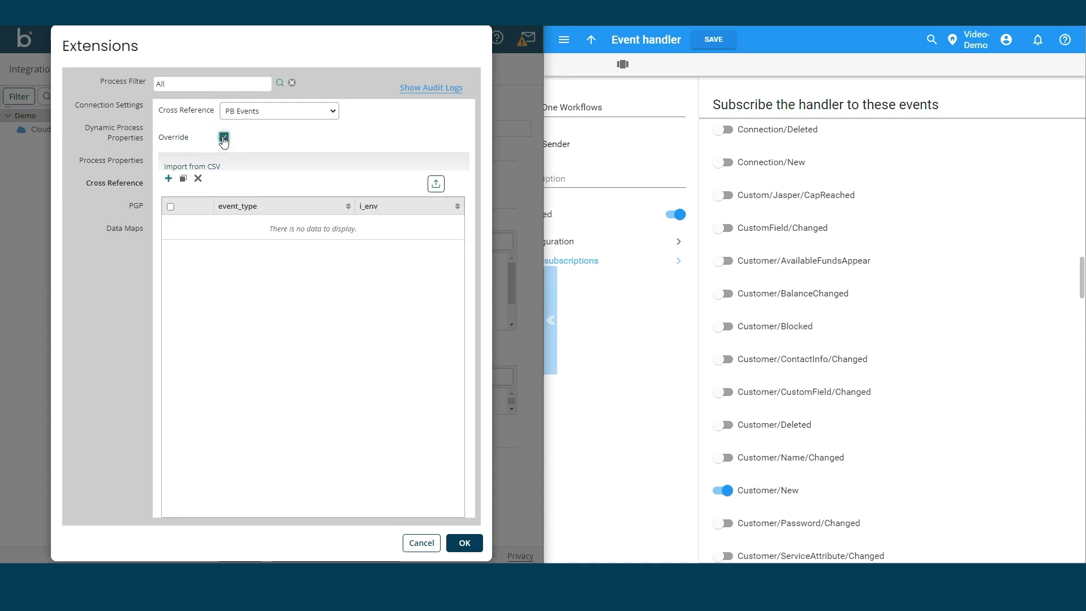
pyautogui.click(169, 180)
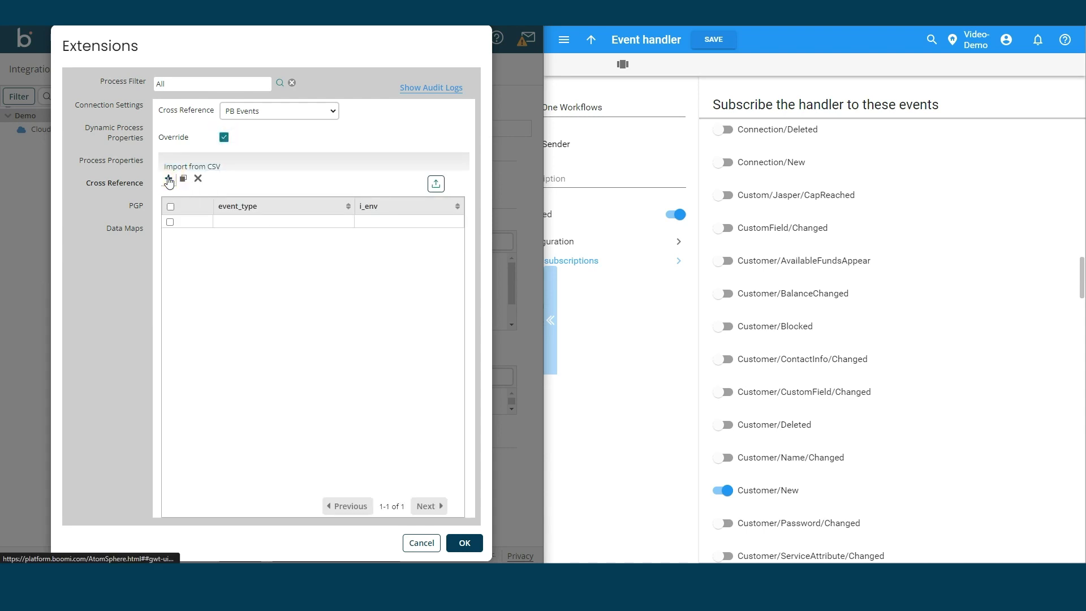
# Step: Map Customer/New to i_env 5 and save the extensions, then open PortaBilling's Customers list
pyautogui.click(241, 224)
pyautogui.write('Customer/New')
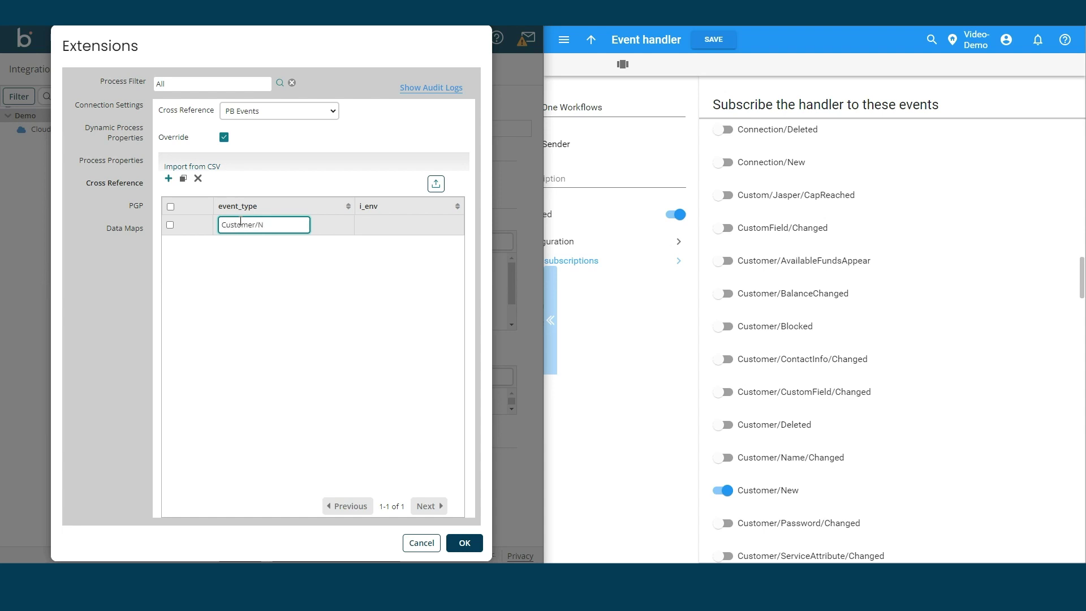
pyautogui.click(403, 225)
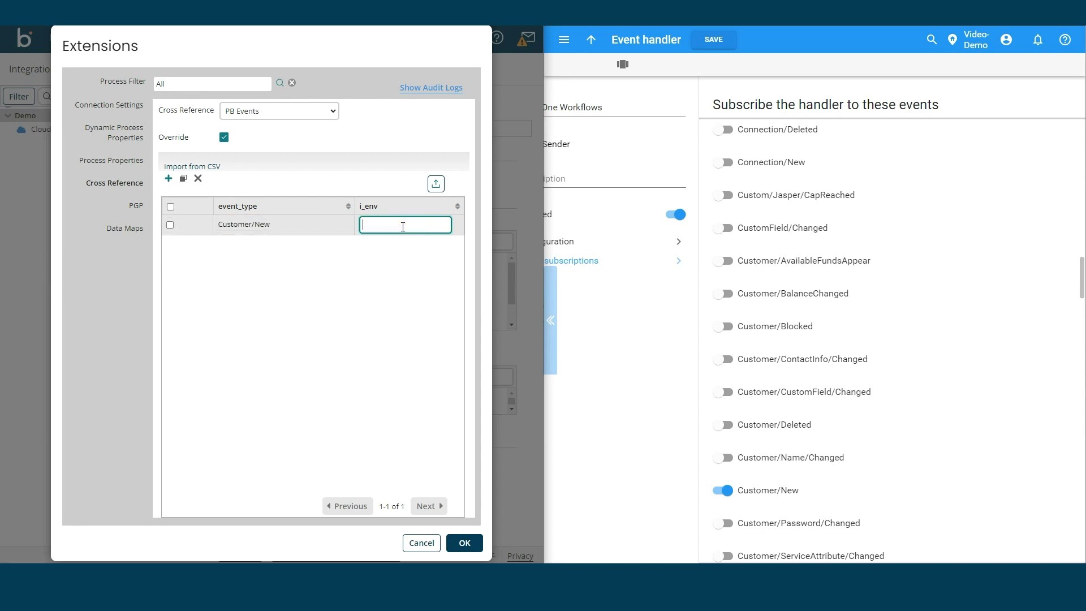
pyautogui.click(975, 40)
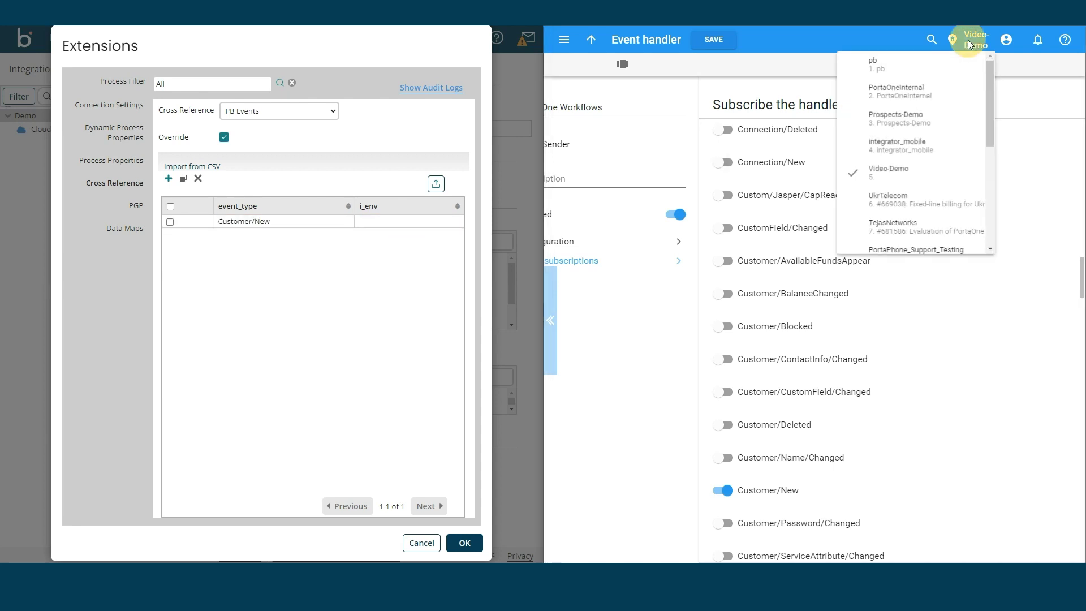
pyautogui.click(408, 225)
pyautogui.write('5')
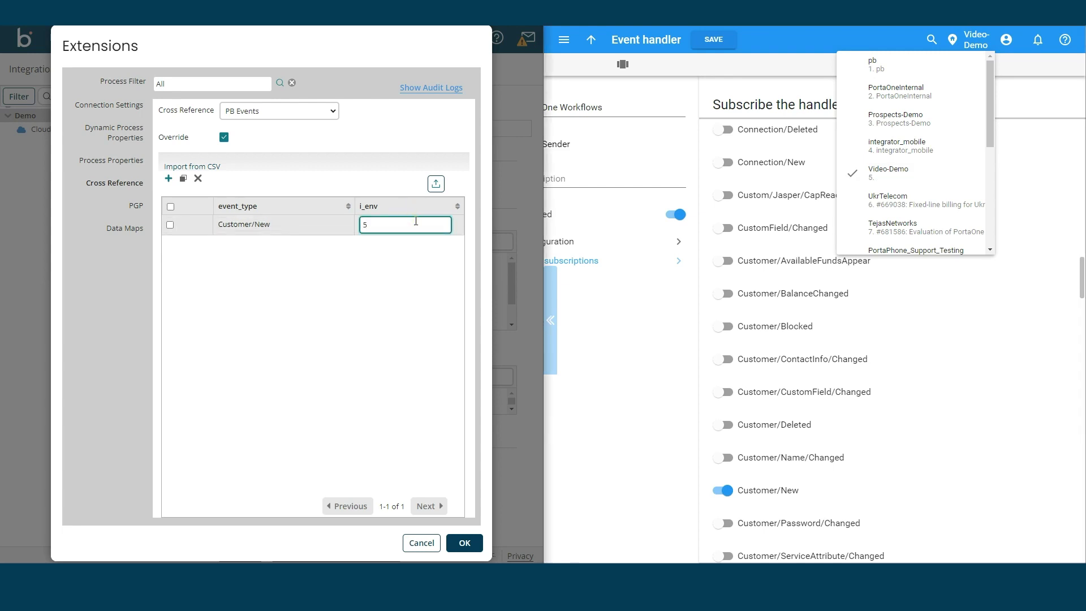
pyautogui.click(355, 333)
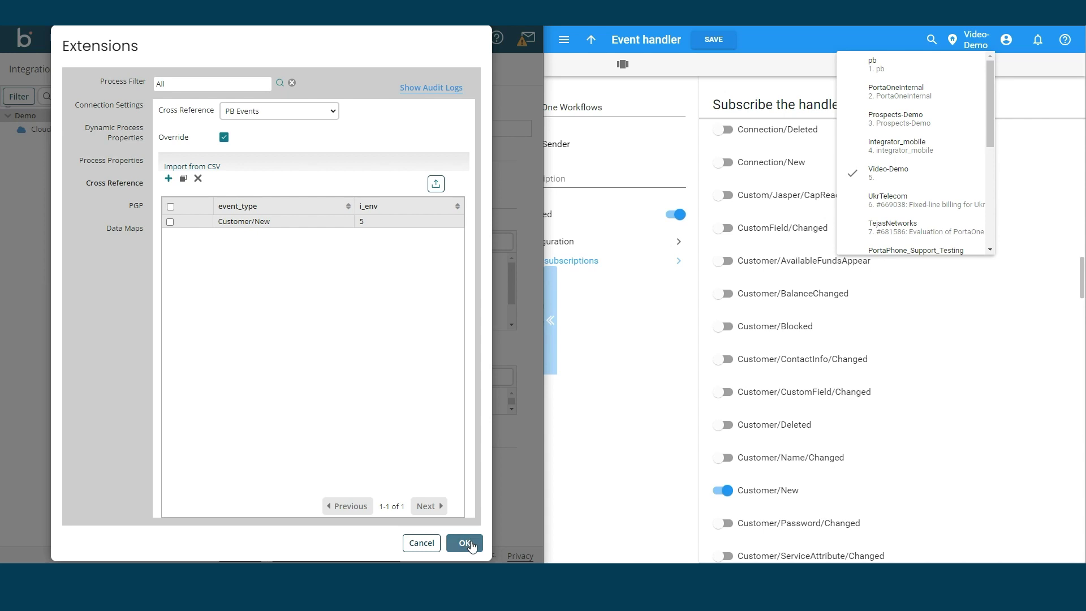
pyautogui.click(466, 544)
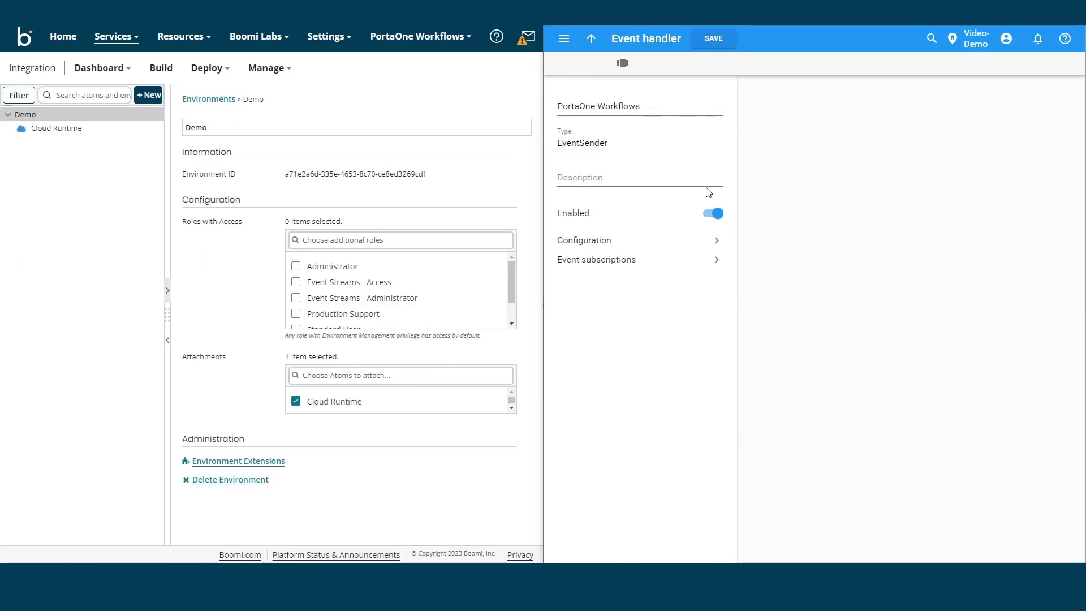
pyautogui.click(564, 38)
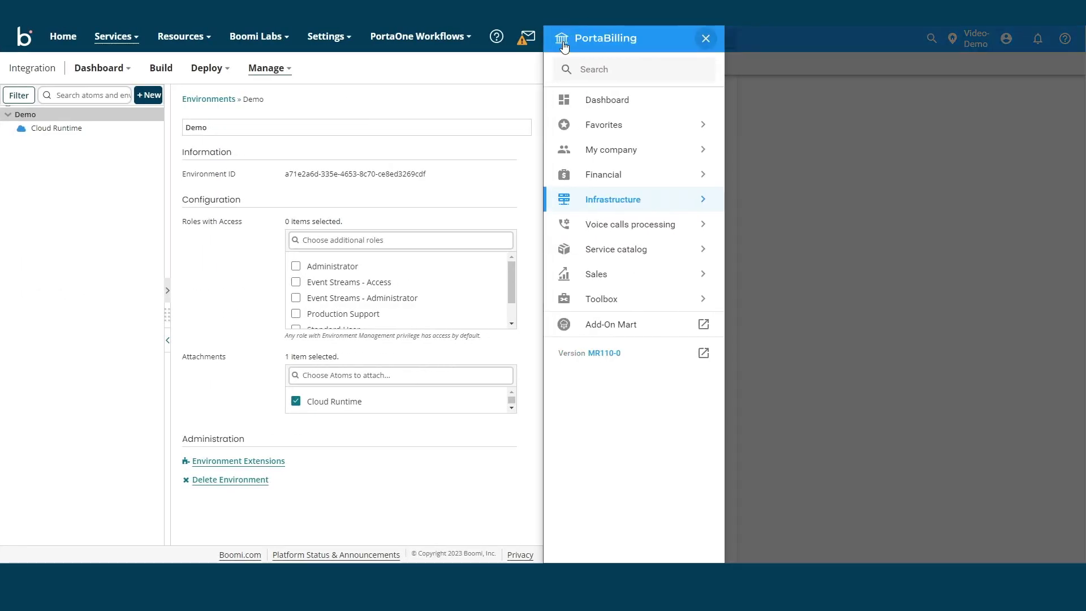
pyautogui.moveTo(597, 275)
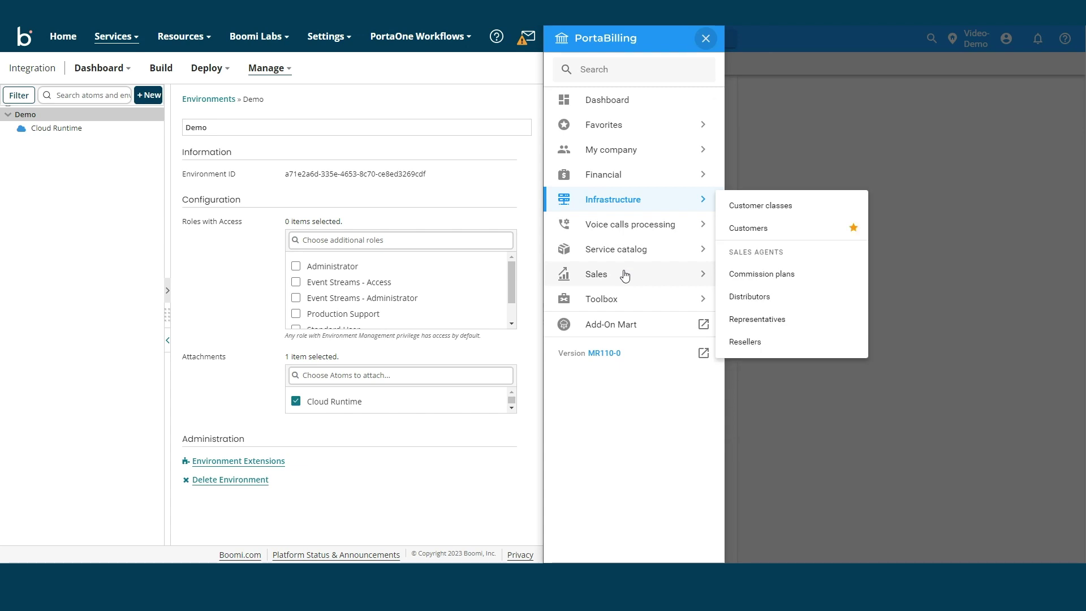
pyautogui.click(749, 228)
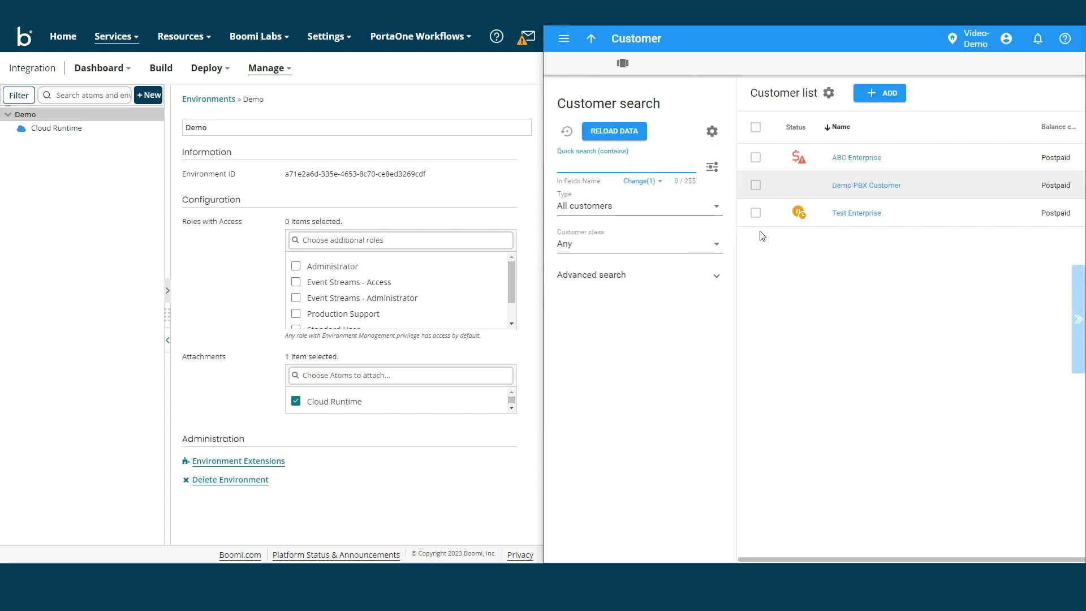
# Step: Add and save the new postpaid USD customer, then open customer 8149's details page
pyautogui.click(880, 93)
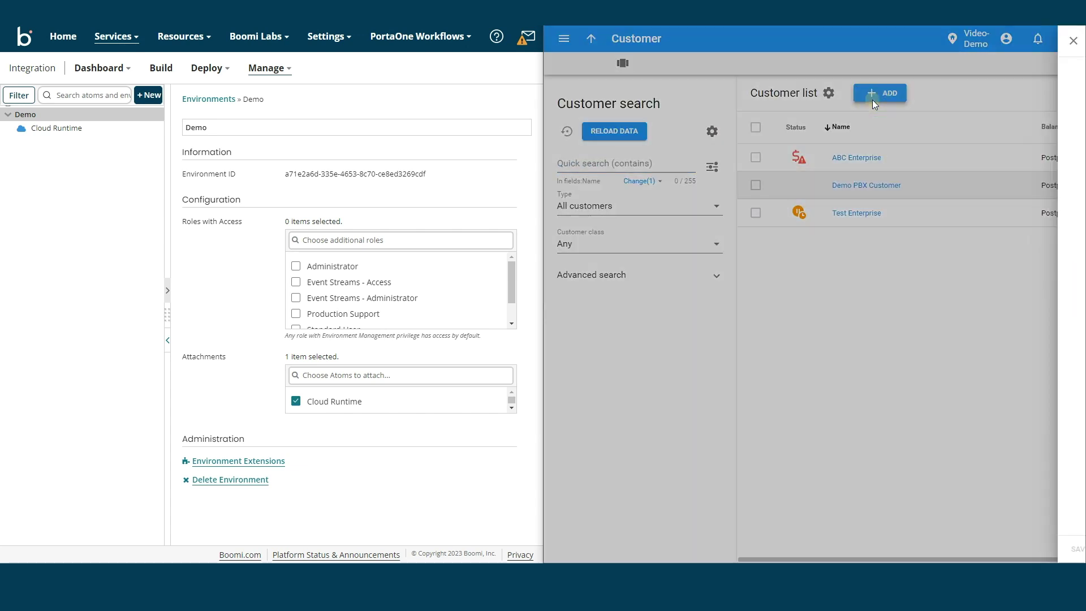
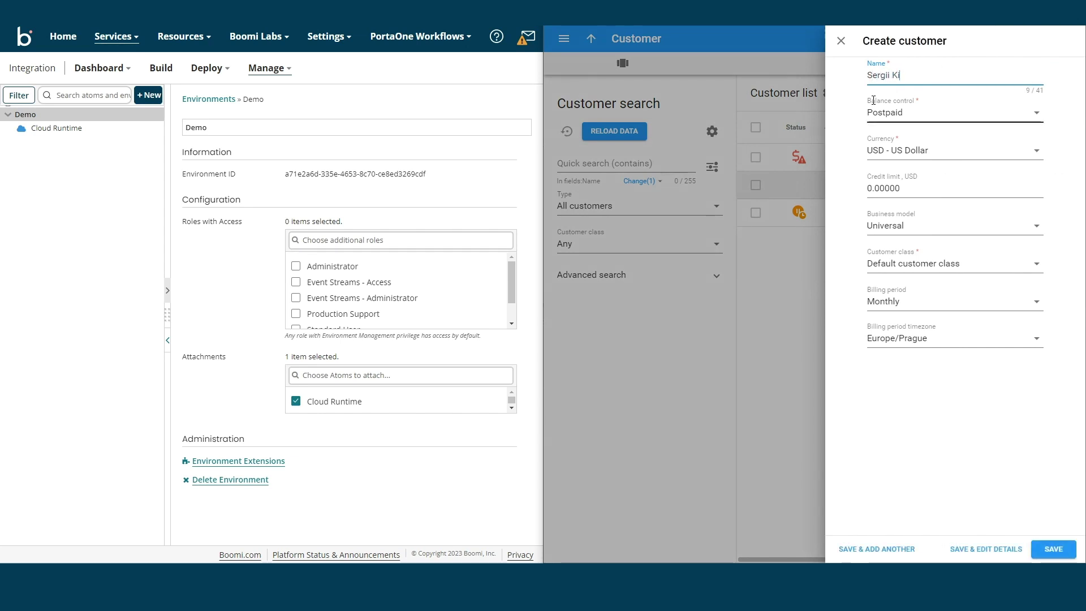
pyautogui.click(1056, 553)
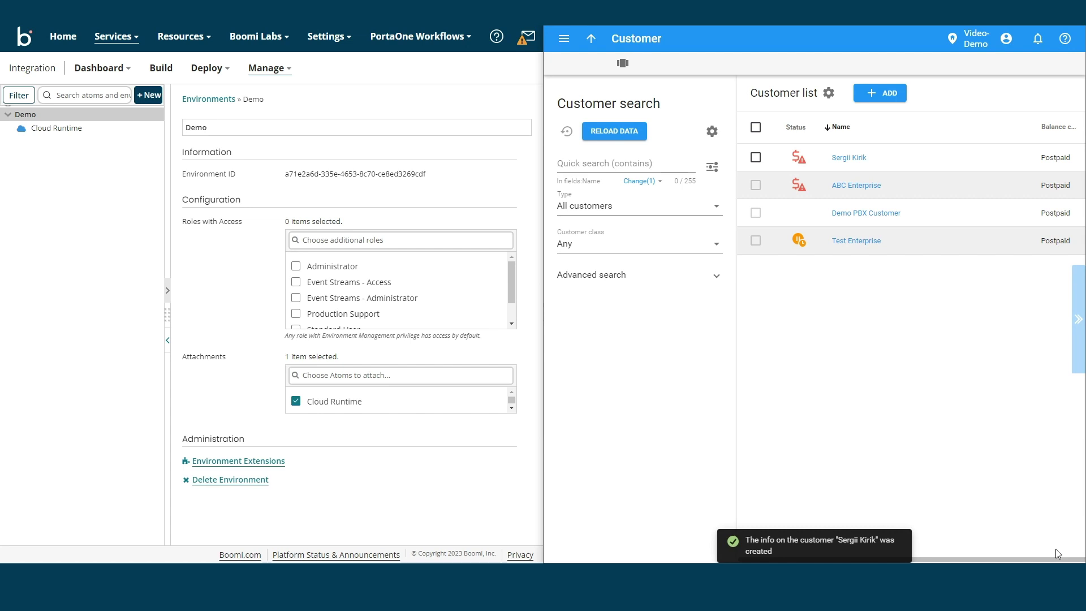
pyautogui.moveTo(852, 166)
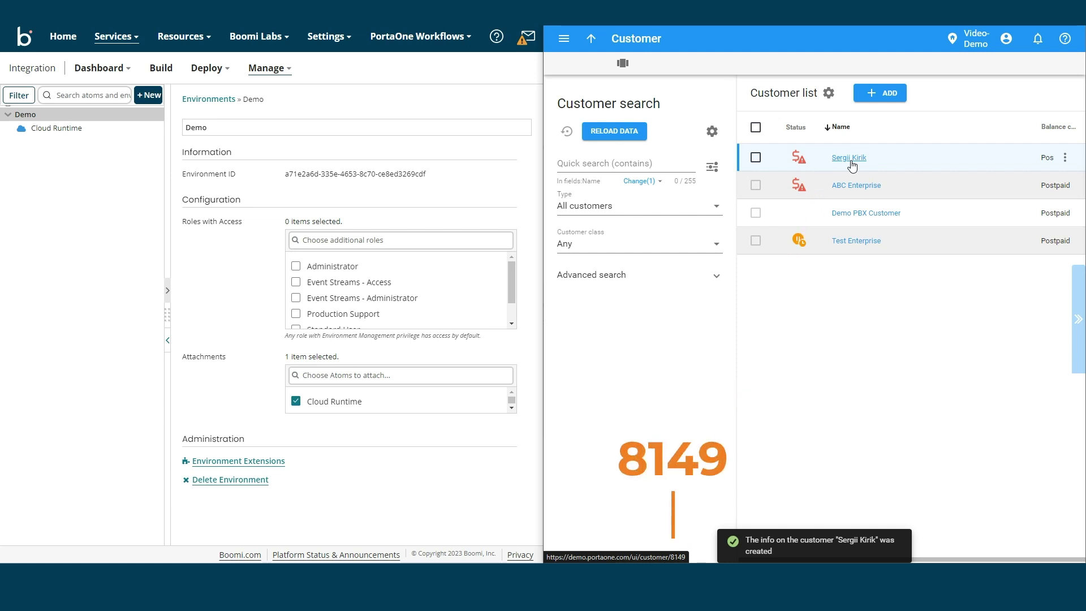
pyautogui.click(848, 159)
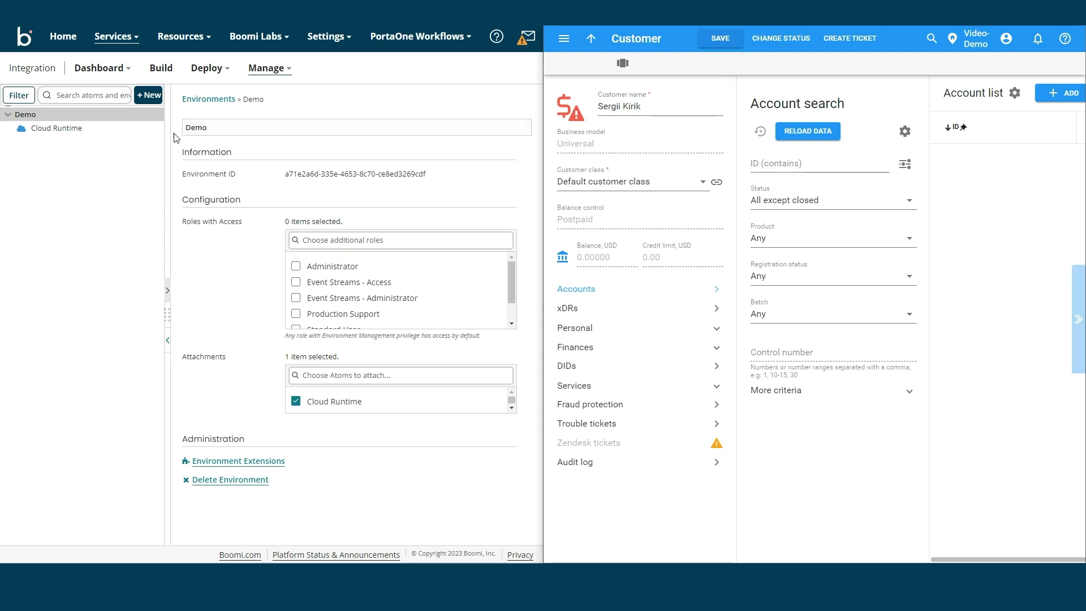
# Step: In Cloud Runtime's Queue Management, view the messages parked in the PB_Event_Parking queue
pyautogui.click(120, 129)
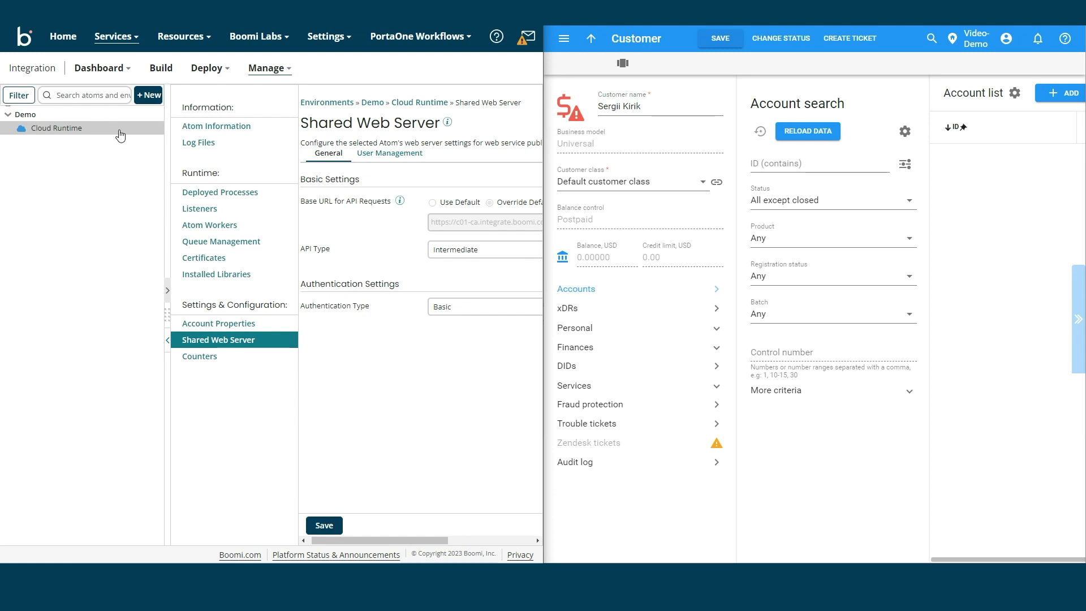
pyautogui.click(228, 242)
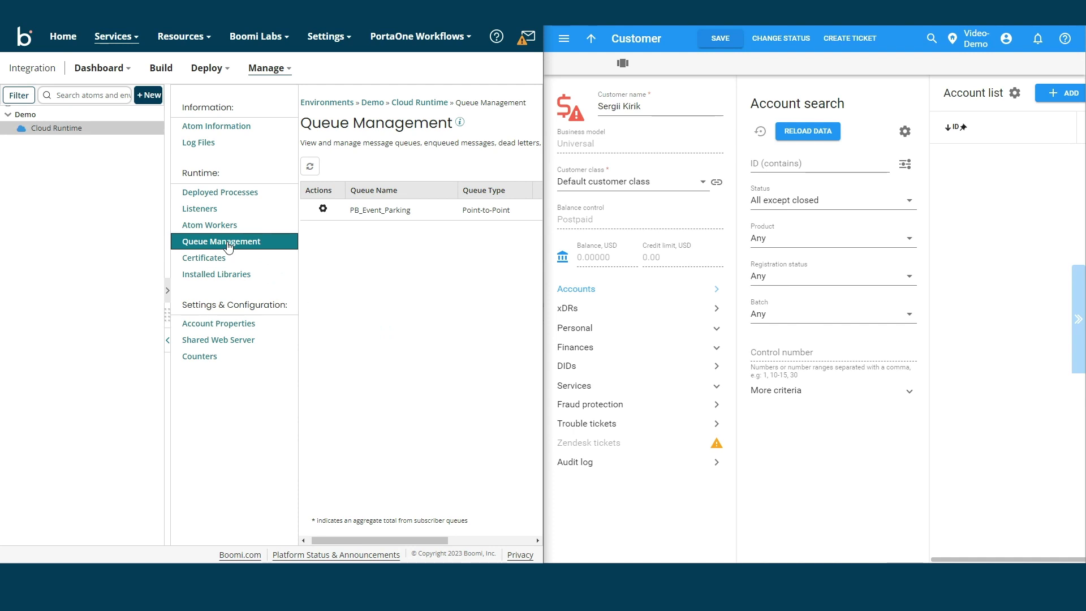
pyautogui.click(167, 343)
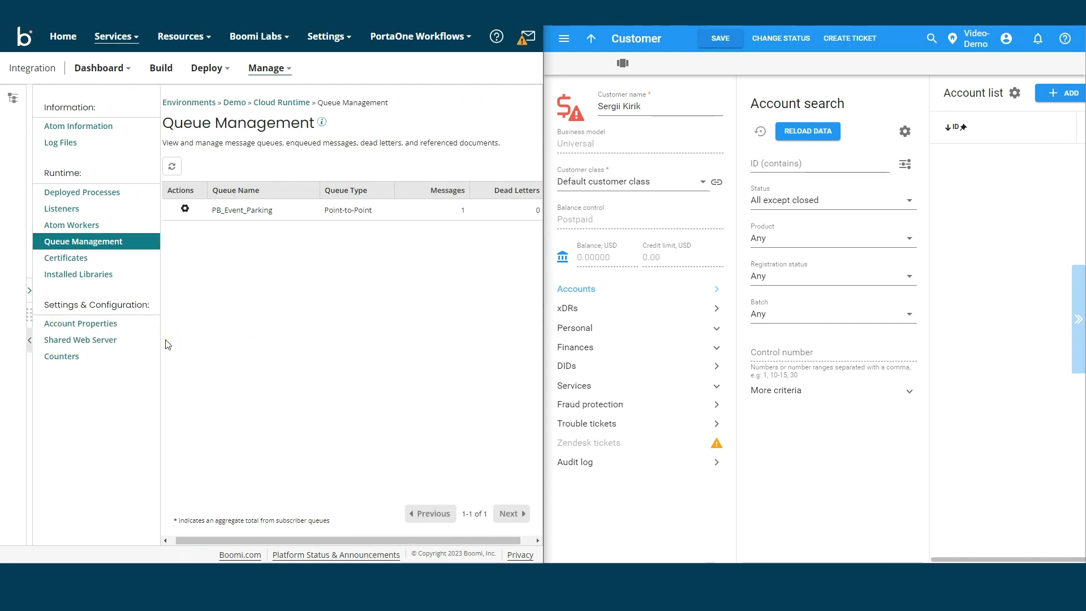
pyautogui.click(183, 210)
pyautogui.click(194, 223)
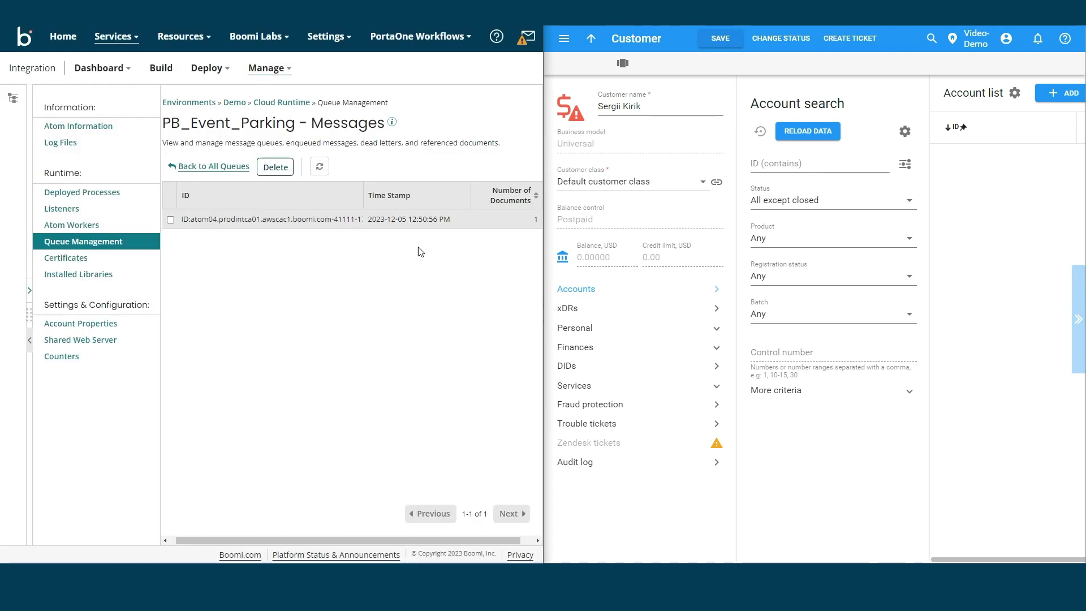
# Step: View the parked Customer/New event document for customer 8149 as formatted JSON
pyautogui.click(534, 219)
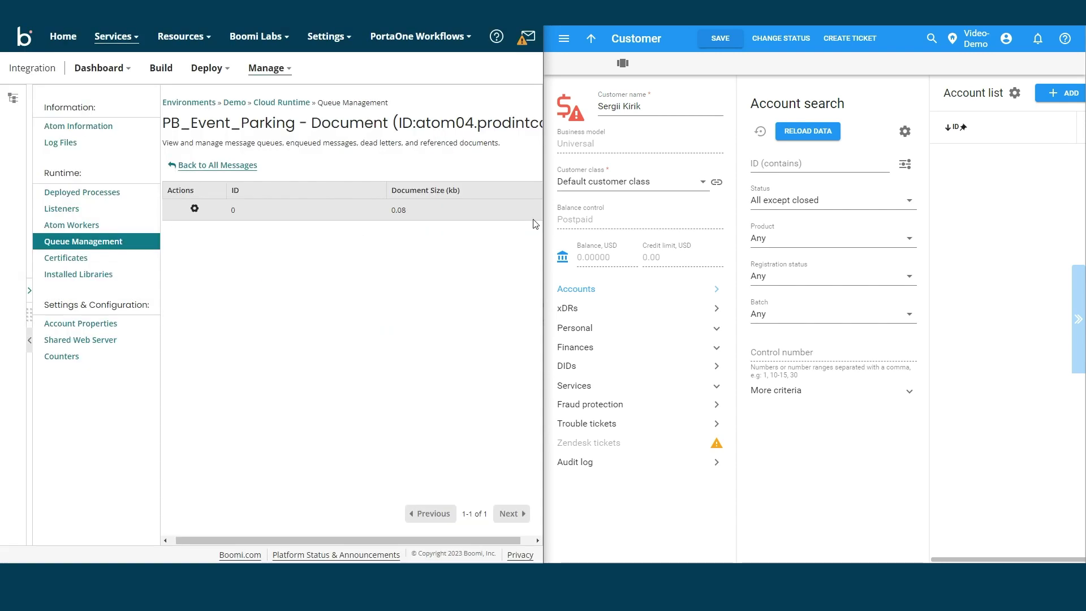
pyautogui.click(196, 209)
pyautogui.click(219, 229)
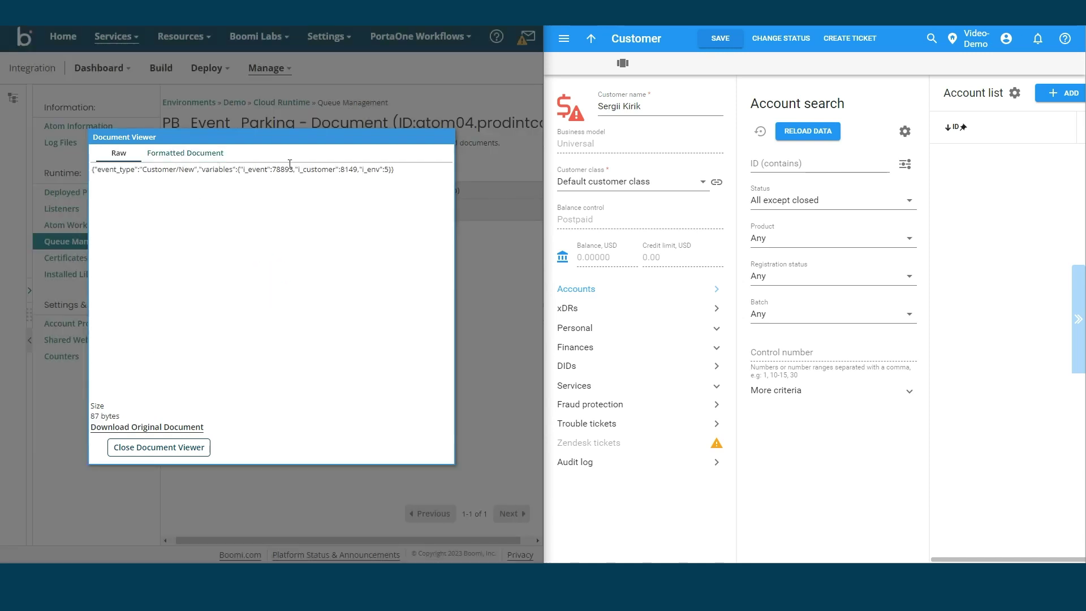
pyautogui.click(185, 153)
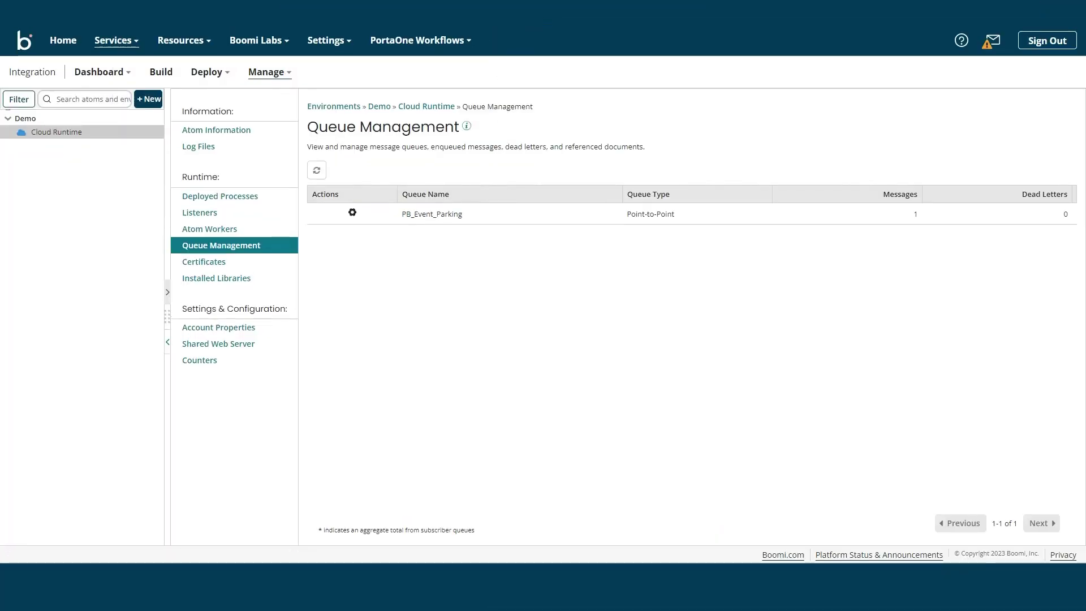
# Step: In Build, review PB Event Consumer's Update Customer Name map with all request fields expanded
pyautogui.click(160, 71)
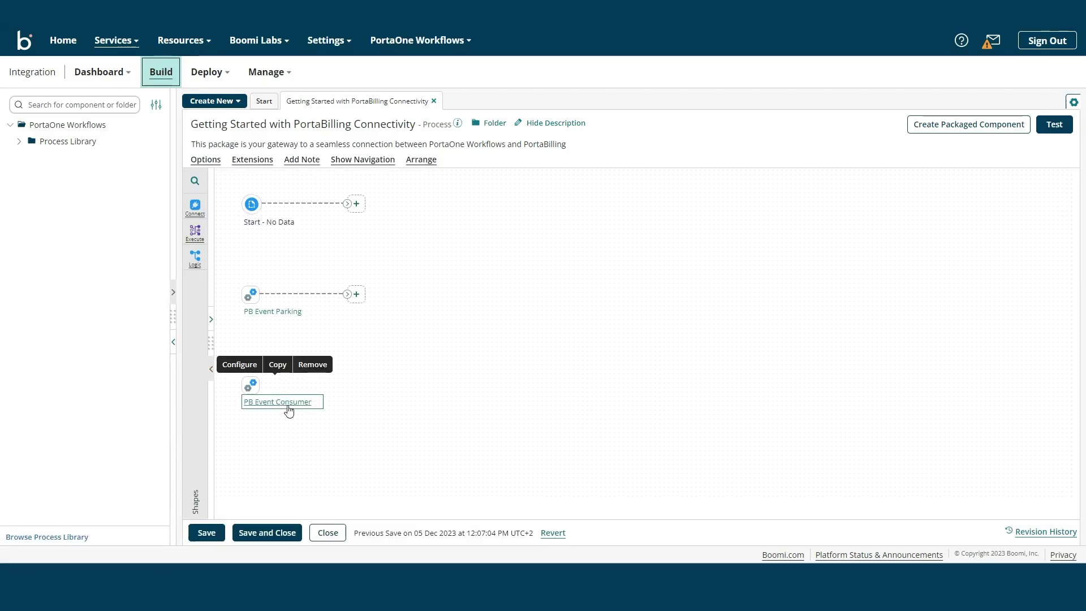
pyautogui.click(280, 402)
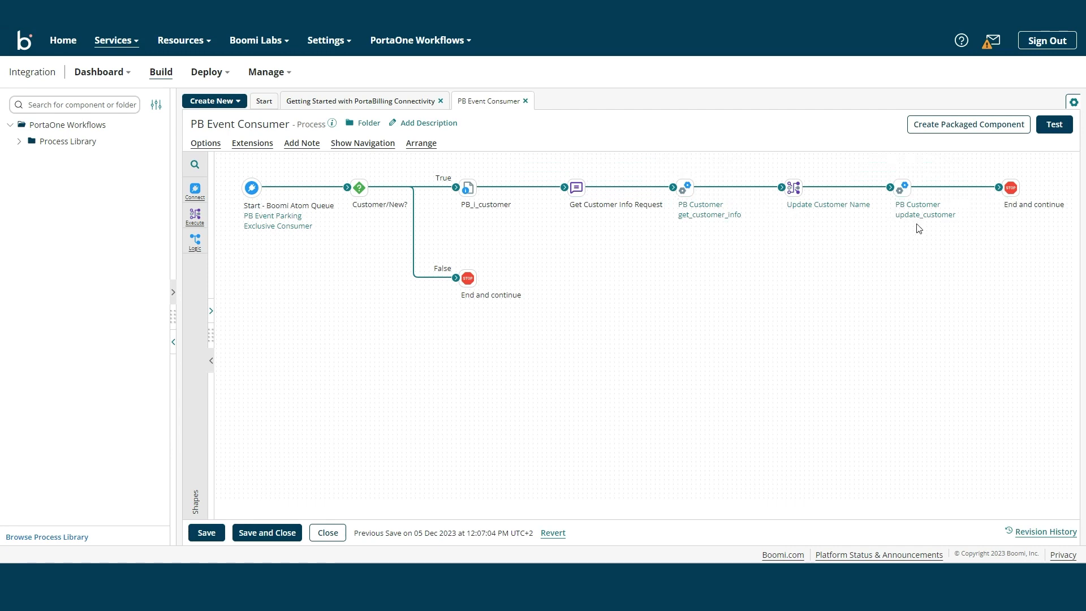
pyautogui.click(828, 204)
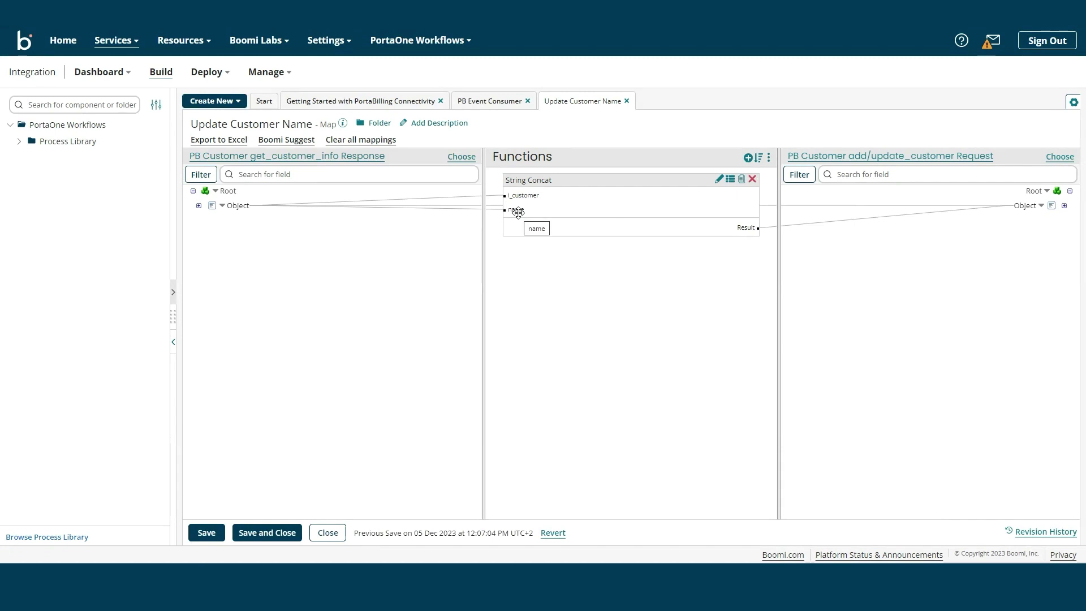
pyautogui.click(1040, 207)
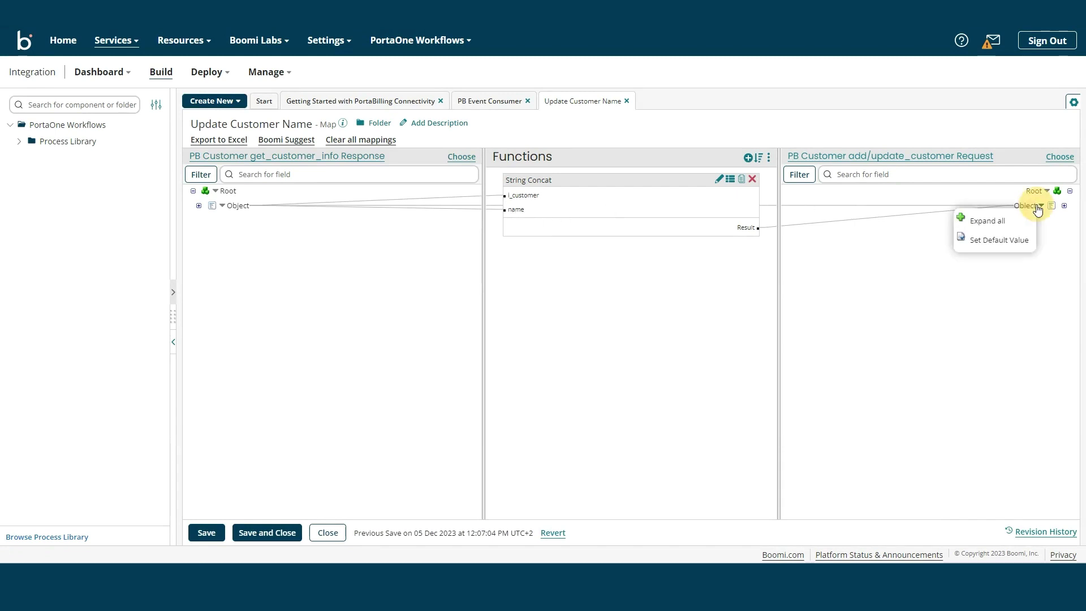
pyautogui.click(988, 221)
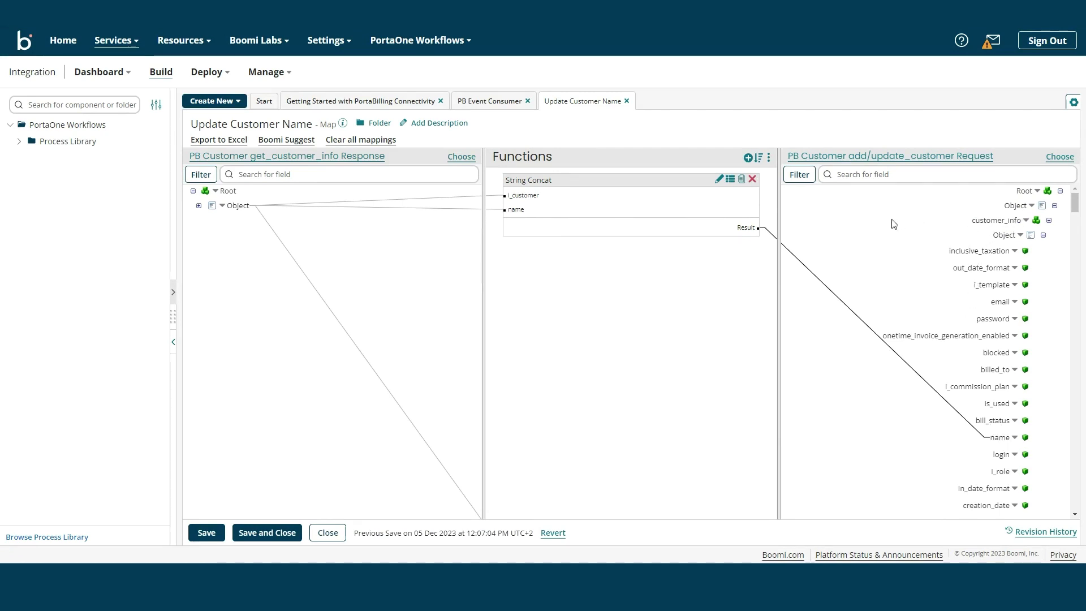
pyautogui.click(503, 104)
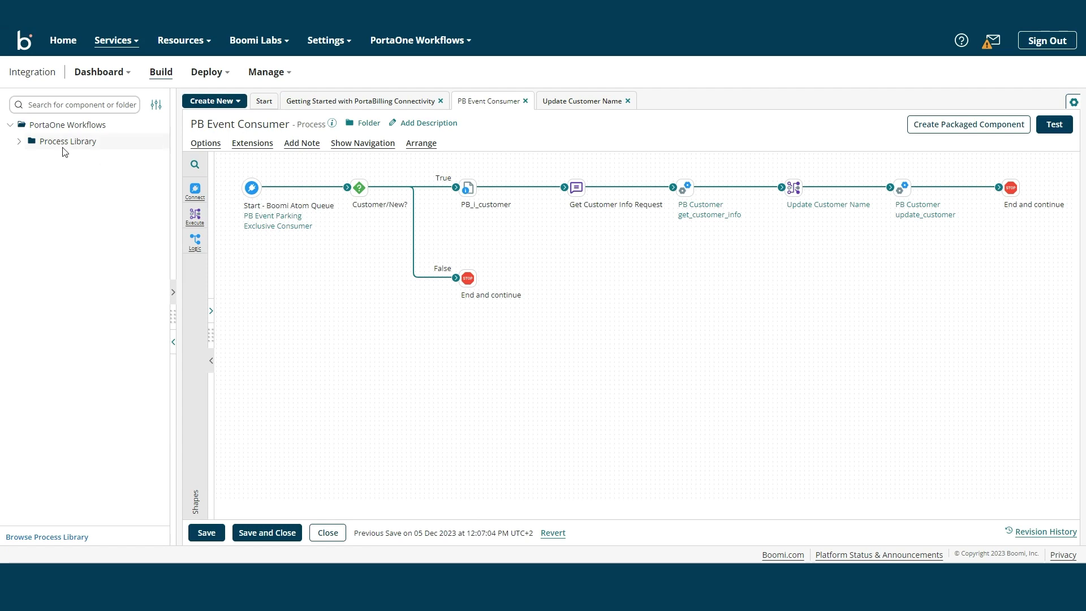
# Step: Create a #Connections folder under PortaOne Workflows in the Process Library package
pyautogui.click(20, 142)
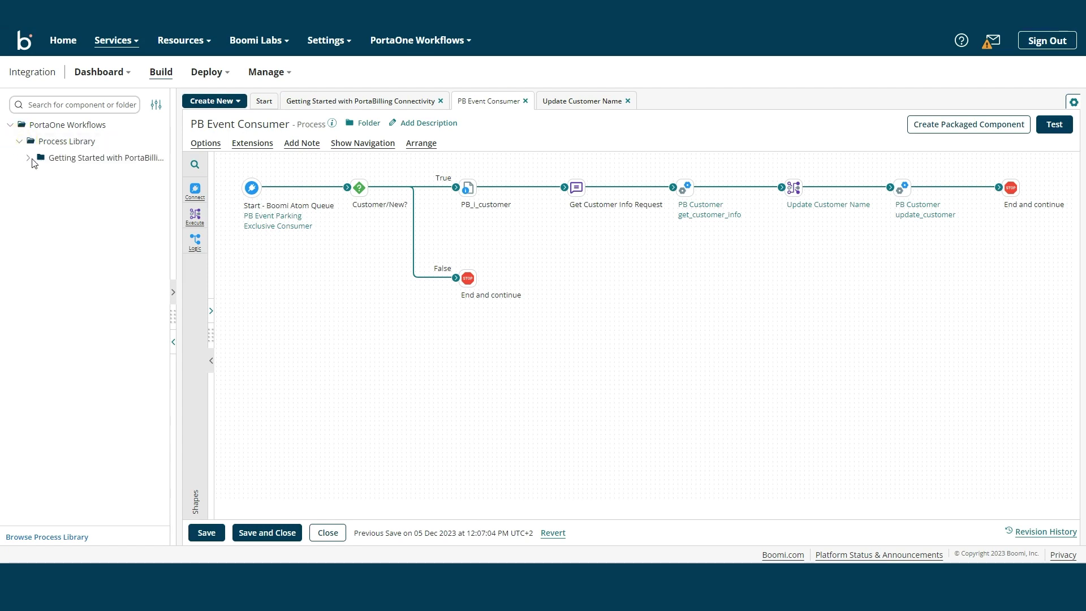
pyautogui.click(27, 159)
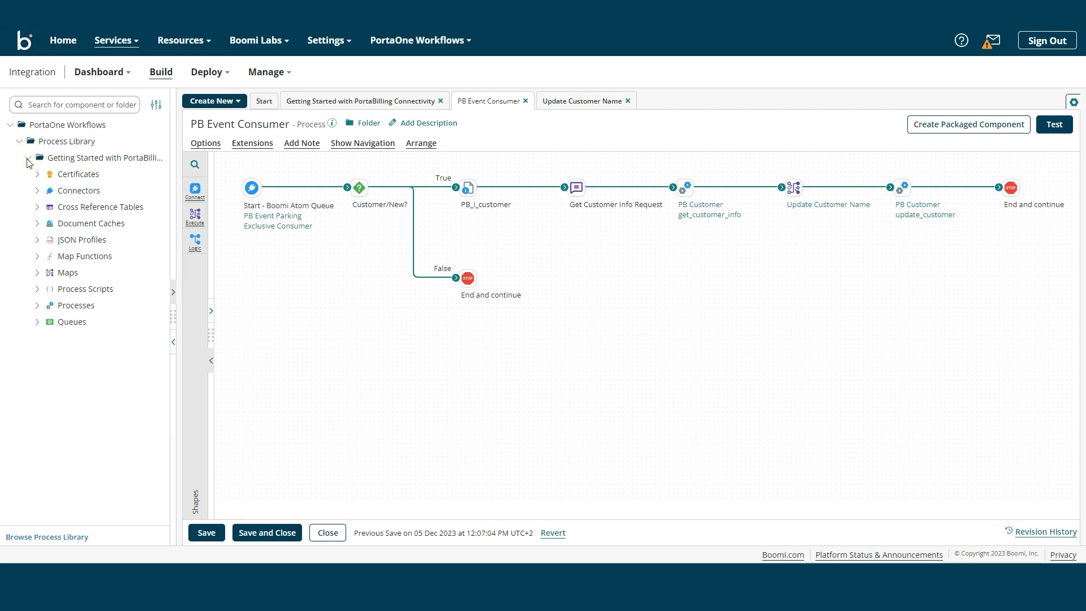
pyautogui.click(158, 125)
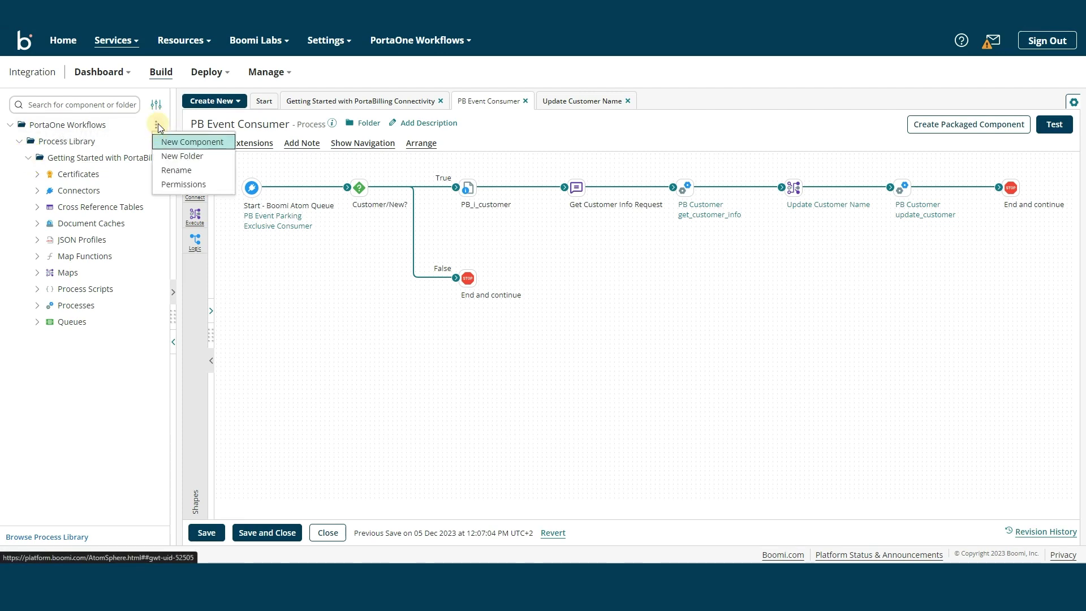
pyautogui.click(181, 157)
pyautogui.write('#Connections')
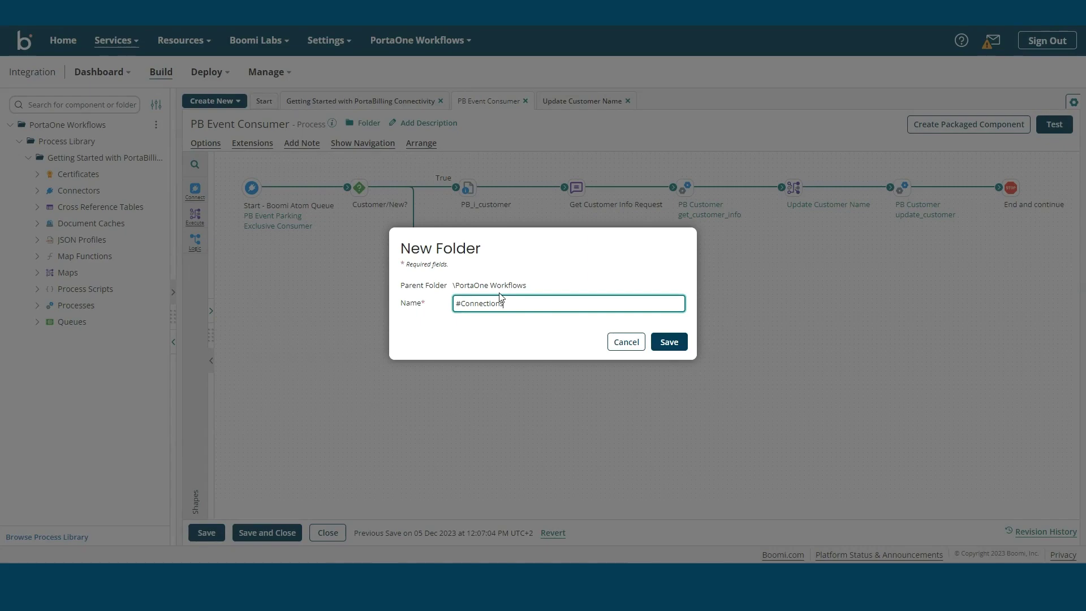
pyautogui.click(669, 341)
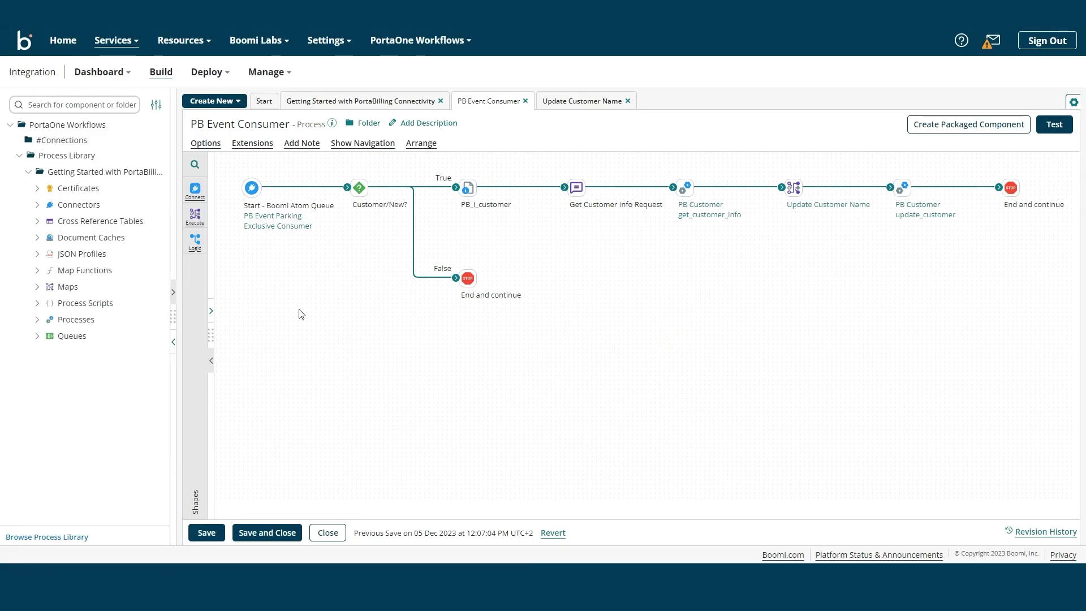
# Step: Move the PortaBilling admin HTTP Client connection into the #Connections folder
pyautogui.click(37, 205)
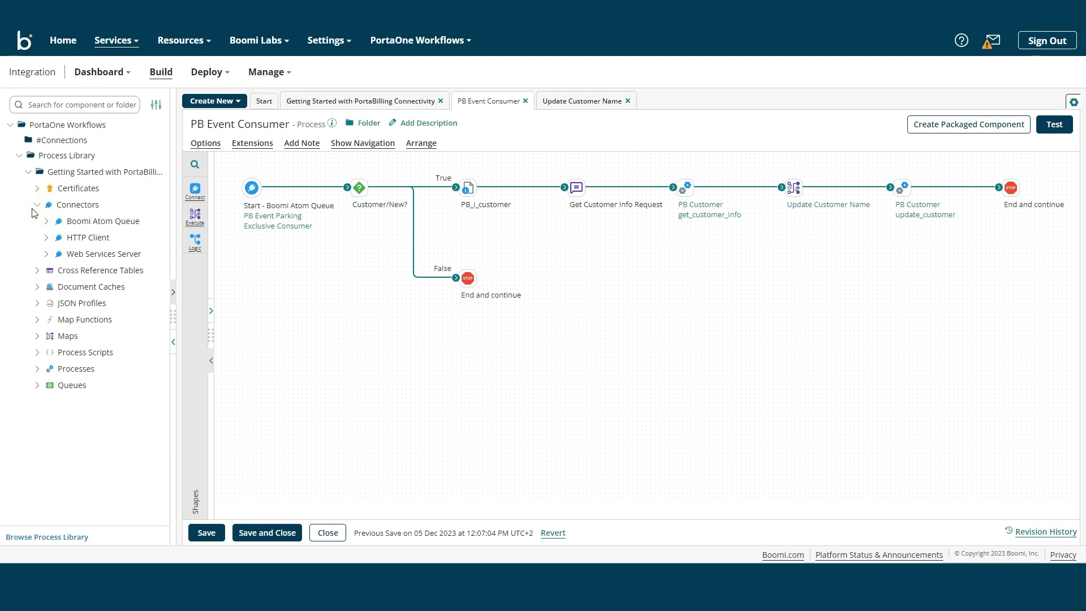
pyautogui.click(48, 238)
pyautogui.click(54, 254)
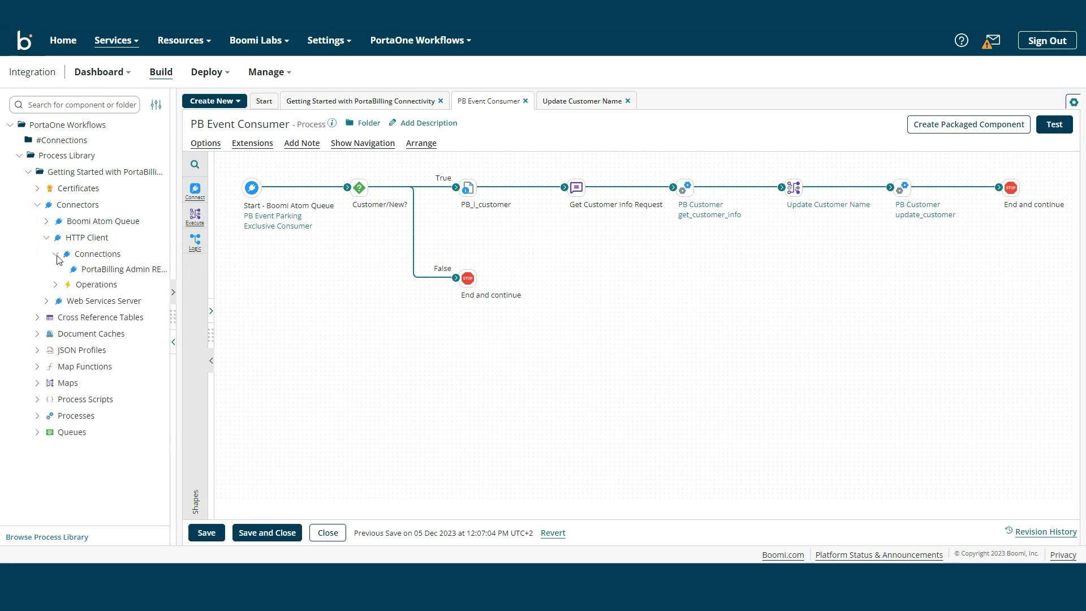
pyautogui.moveTo(101, 269); pyautogui.dragTo(93, 142)
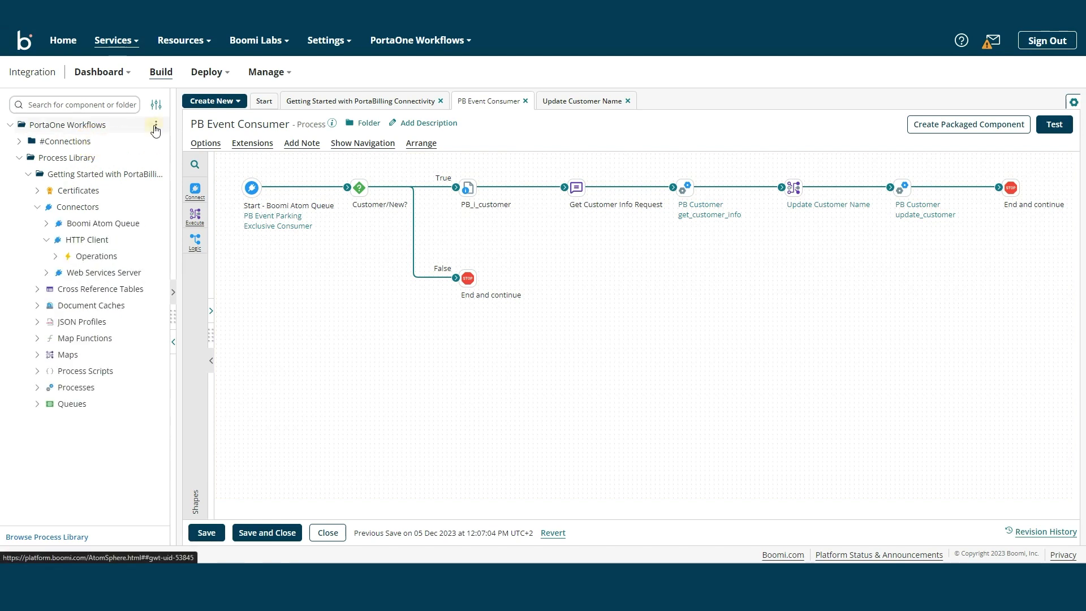
# Step: Create a #Certificates folder under PortaOne Workflows
pyautogui.click(156, 126)
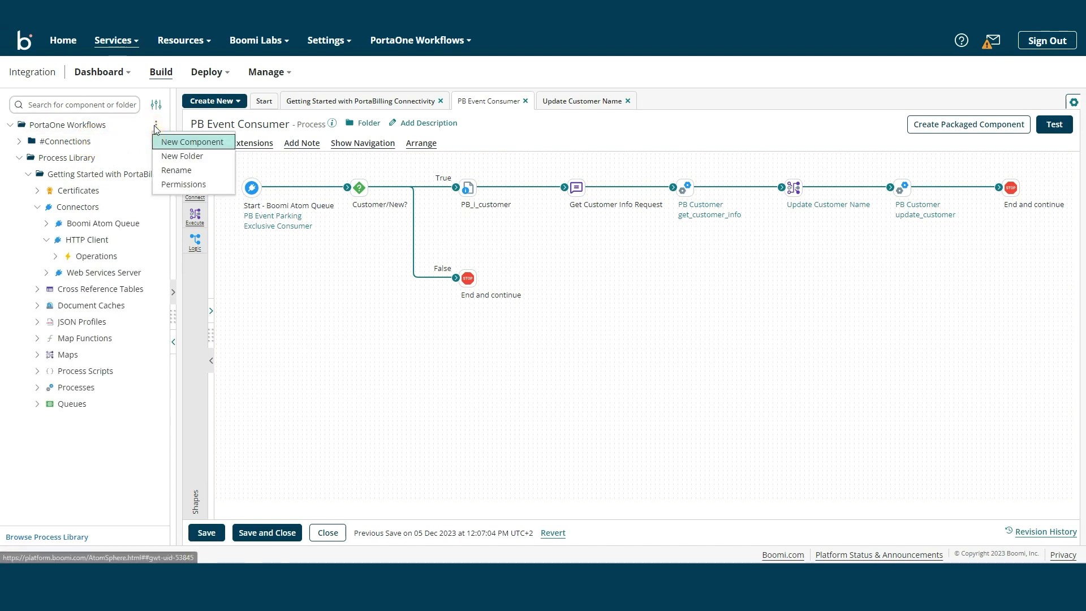
pyautogui.click(181, 157)
pyautogui.write('#Certificates')
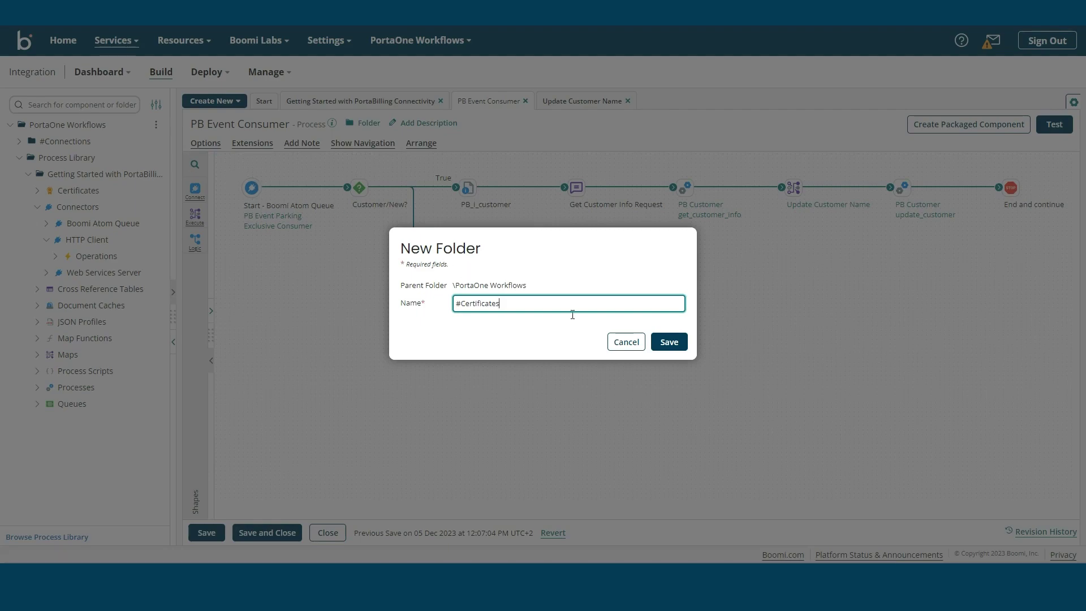
pyautogui.click(668, 342)
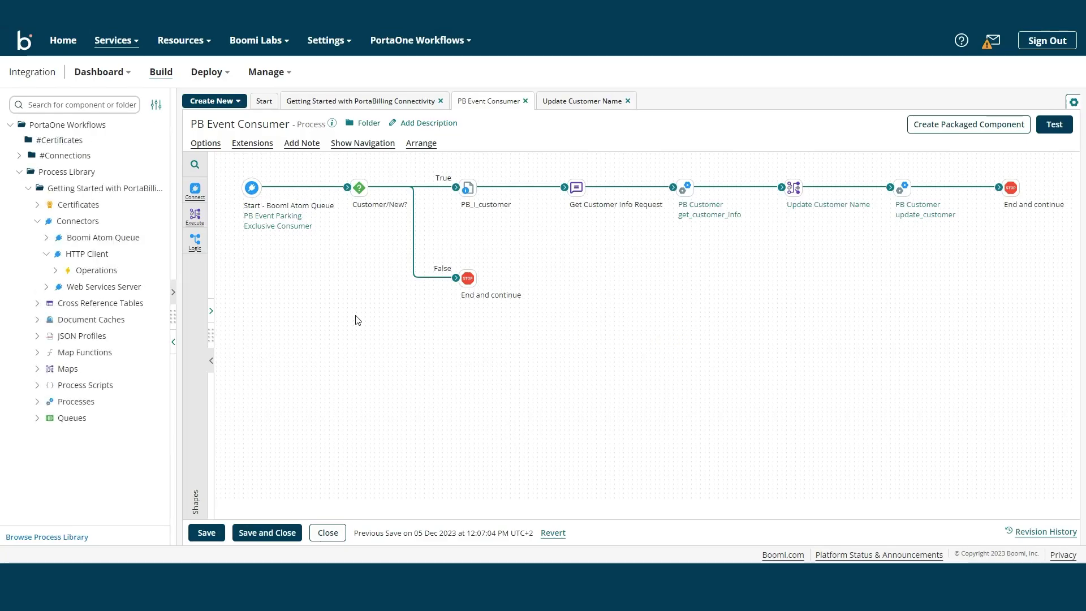
pyautogui.moveTo(60, 140)
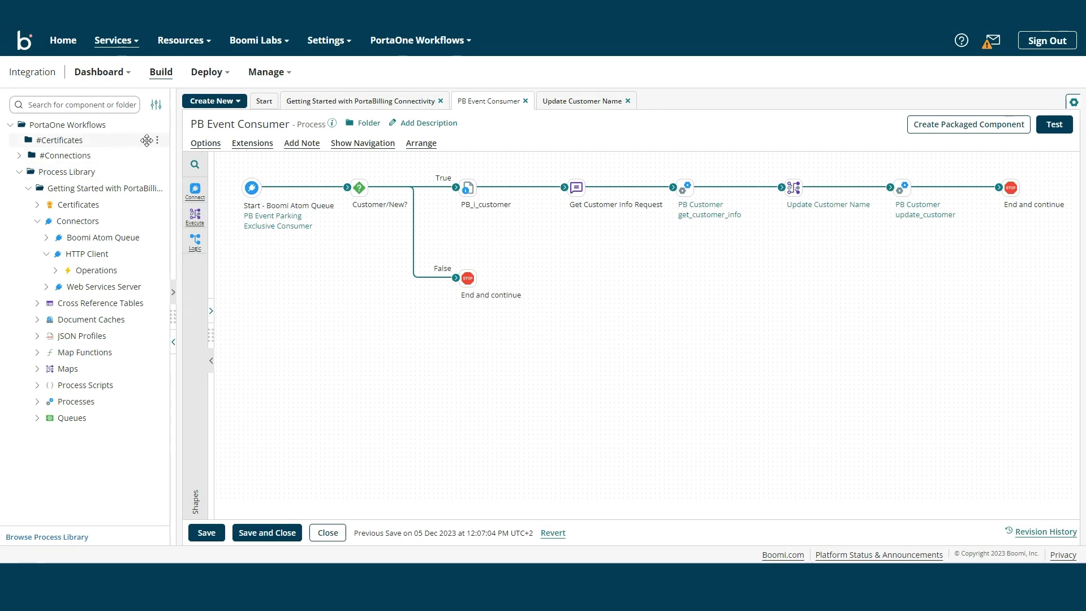
# Step: Create a PGP Certificate component in #Certificates named demo.portaone.com Private
pyautogui.click(157, 140)
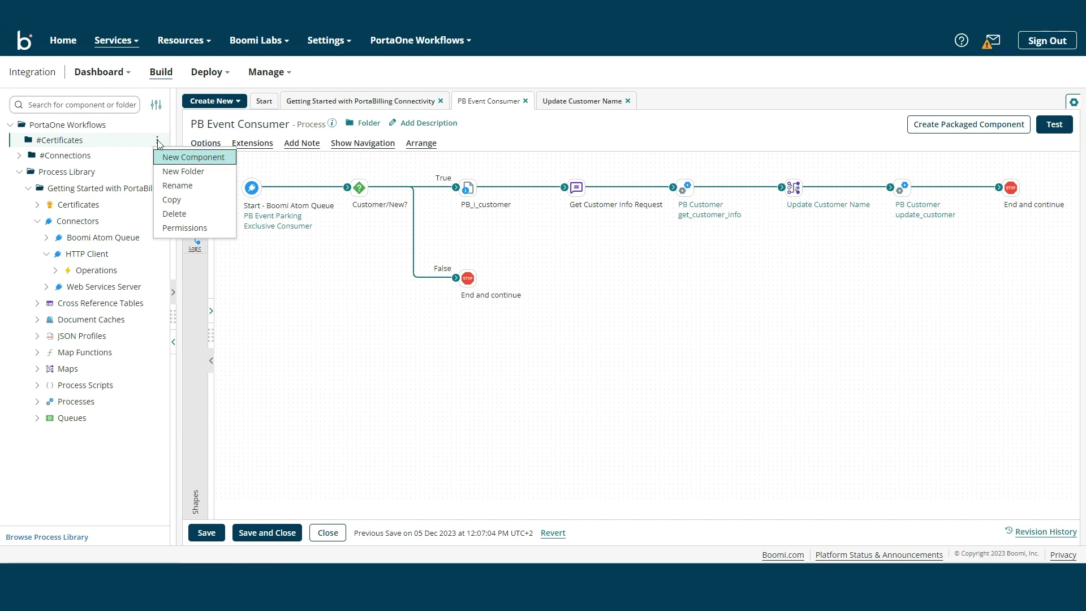
pyautogui.click(181, 158)
pyautogui.click(541, 292)
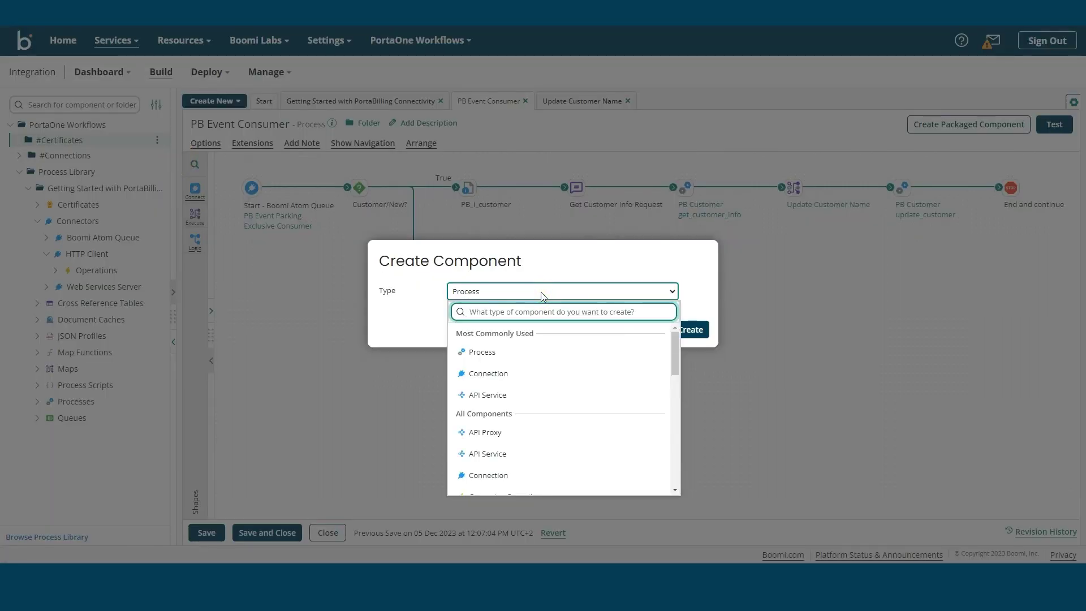
pyautogui.write('pgp')
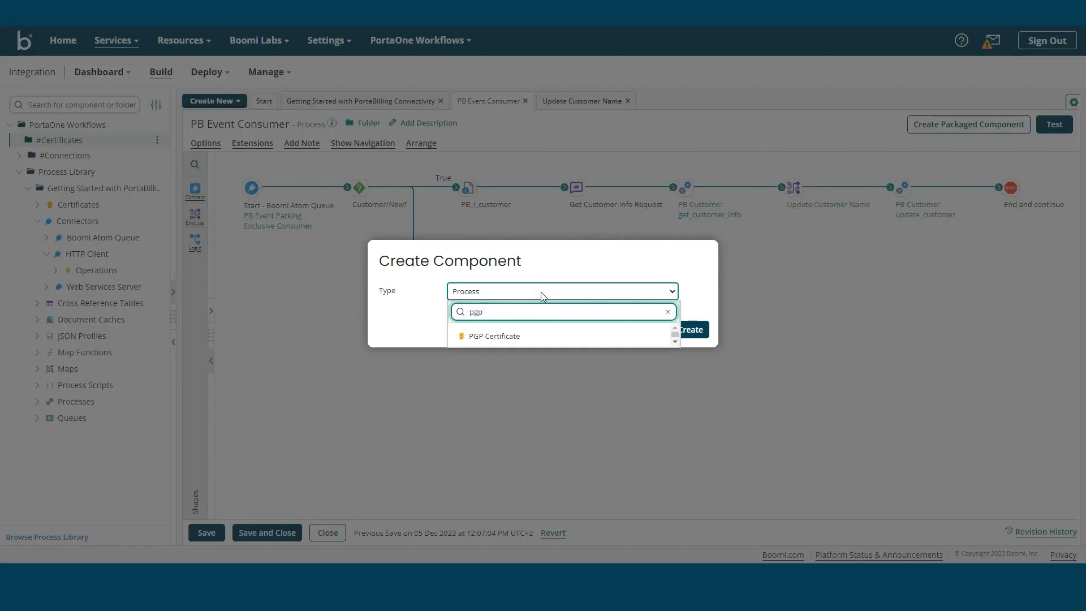
pyautogui.click(503, 340)
pyautogui.click(690, 331)
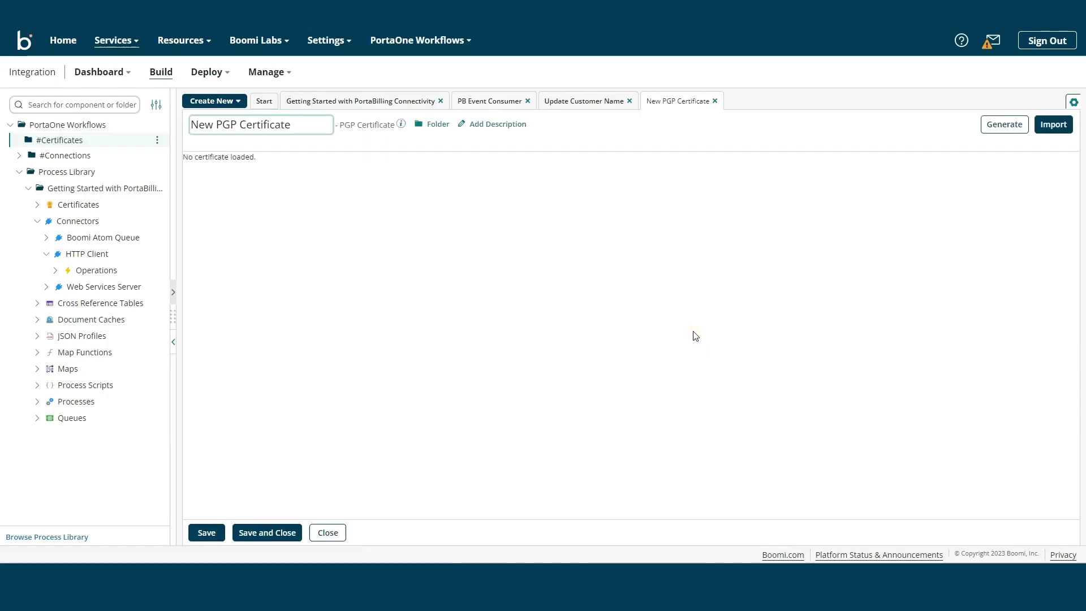
pyautogui.hotkey('ctrl', 'a')
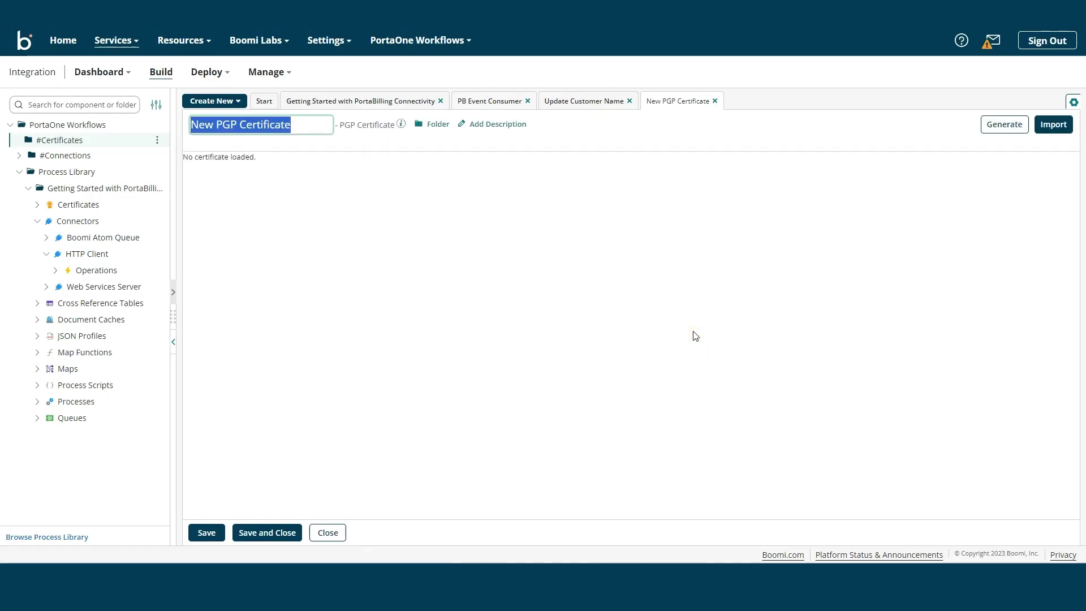
pyautogui.write('demo')
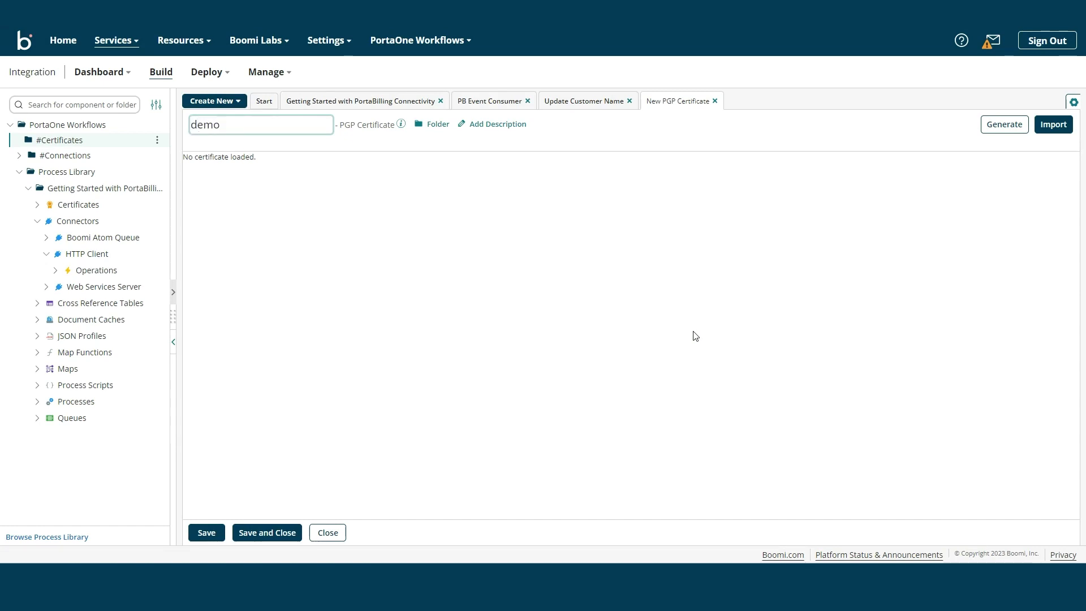
pyautogui.write('.portaone.com Private')
pyautogui.press('Return')
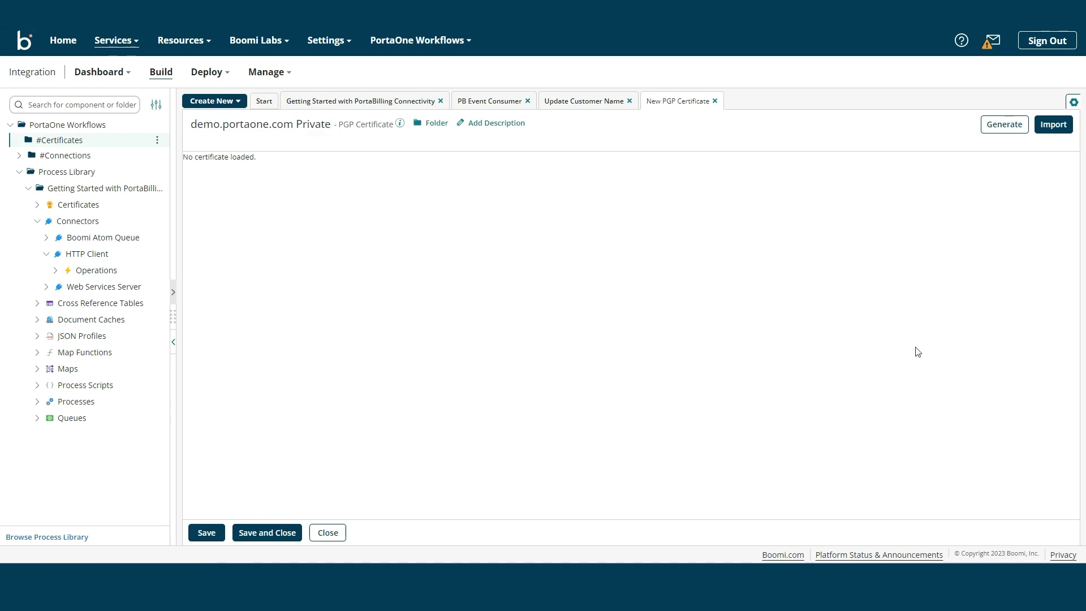
# Step: Start generating a private key for identity demo.portaone.com using RSA 4096
pyautogui.click(1005, 125)
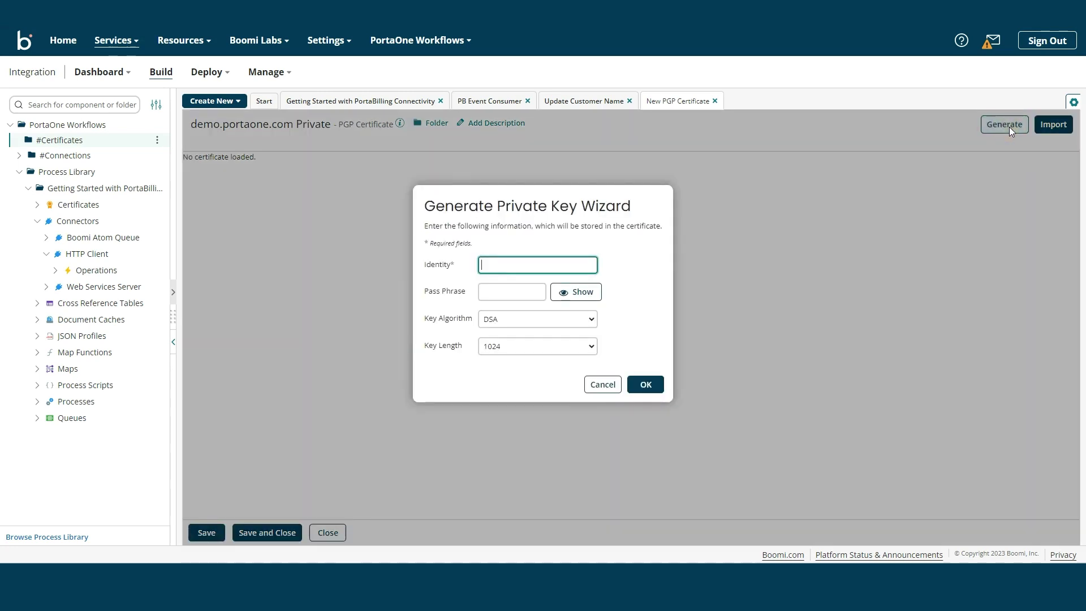
pyautogui.write('demo.portaone.com')
pyautogui.click(537, 320)
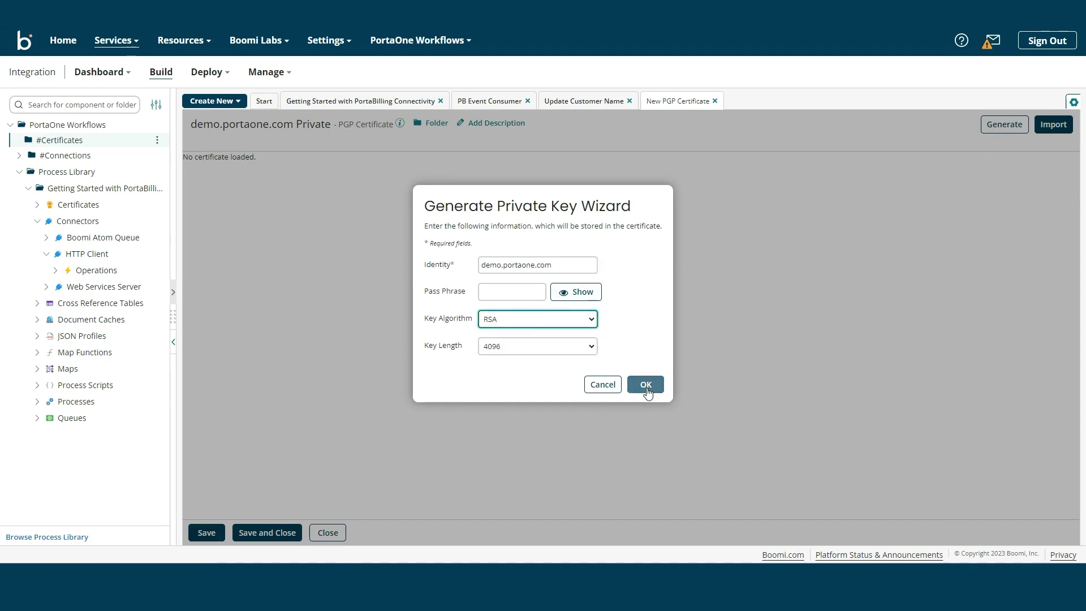
pyautogui.click(514, 293)
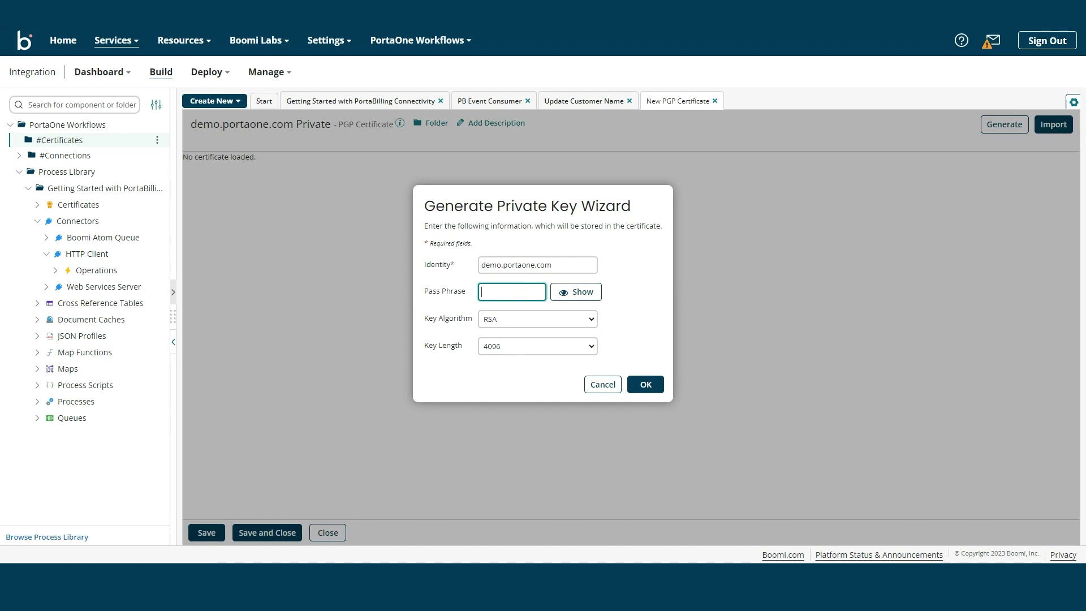
pyautogui.hotkey('ctrl', 't')
pyautogui.write('pw')
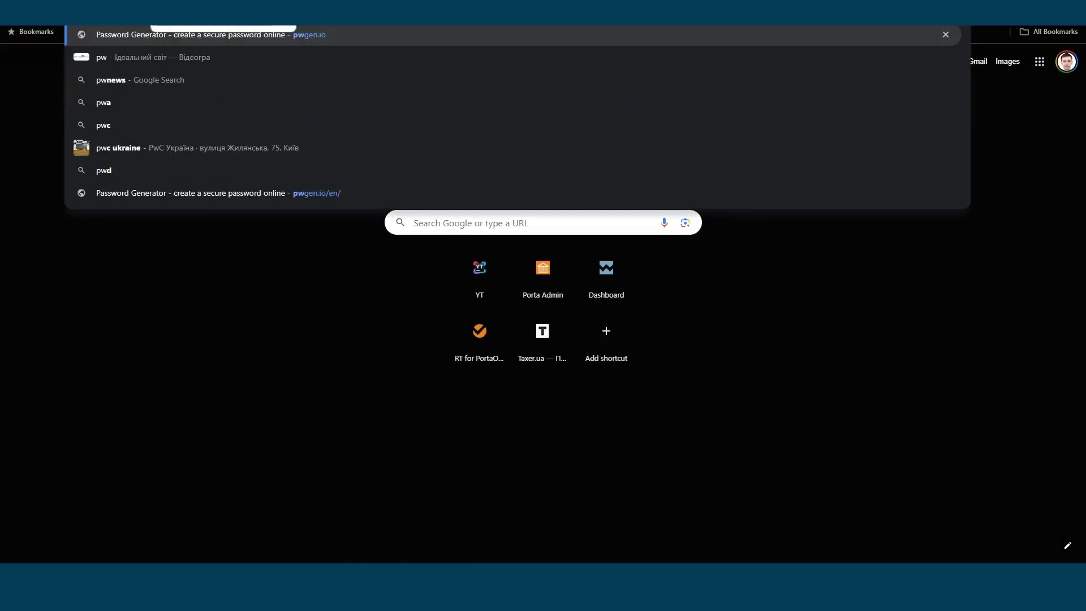
pyautogui.write('g')
# Step: Load pwgen.io and raise the generated password length to 32 characters
pyautogui.press('Return')
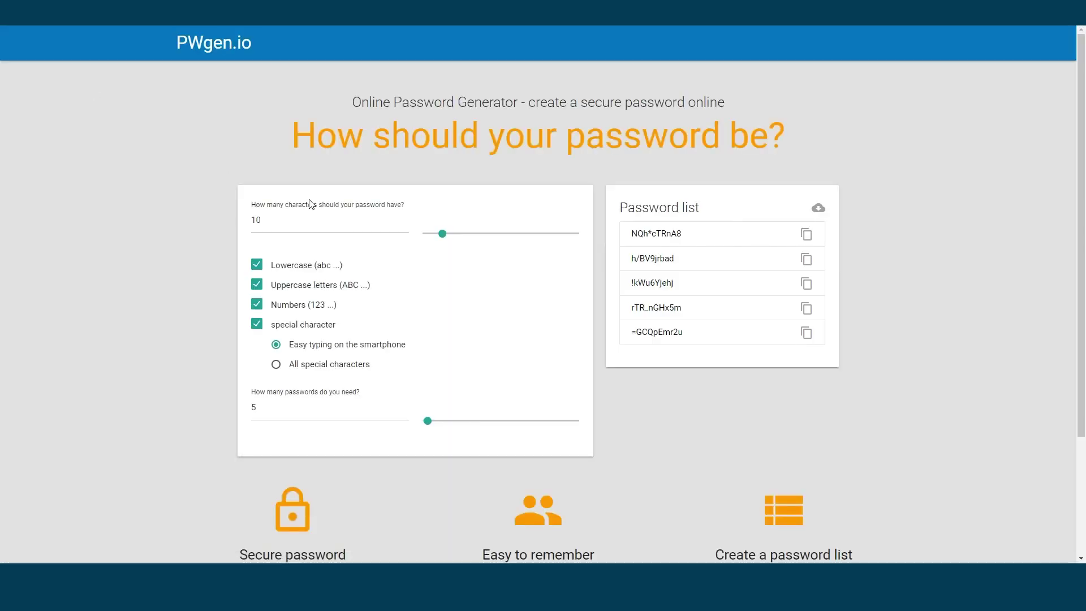
pyautogui.moveTo(442, 235); pyautogui.dragTo(499, 240)
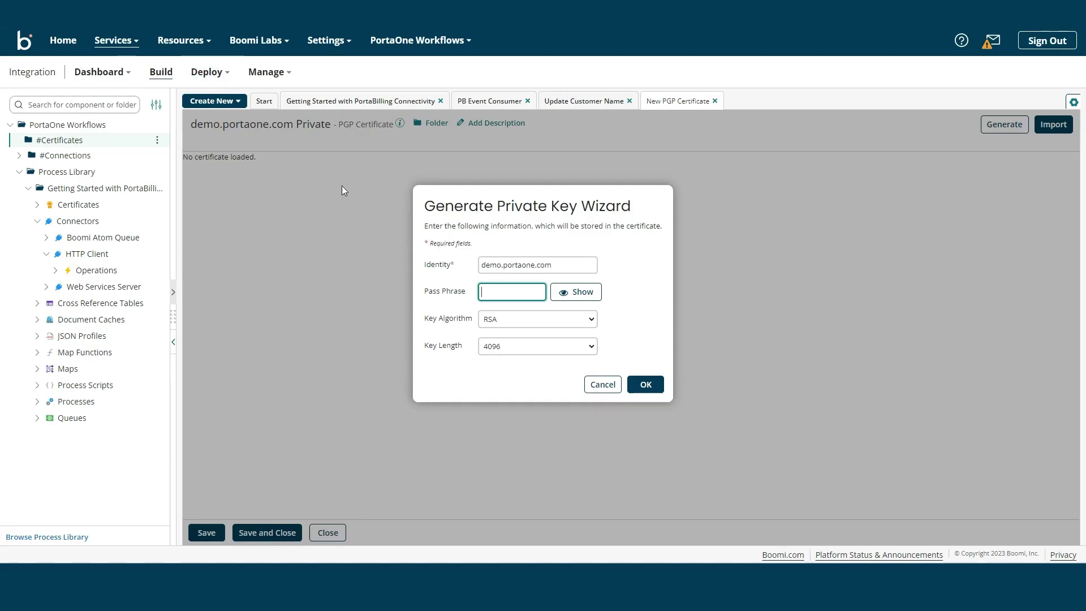
# Step: Generate the passphrase-protected 4096-bit key and save the demo.portaone.com Private certificate
pyautogui.click(645, 383)
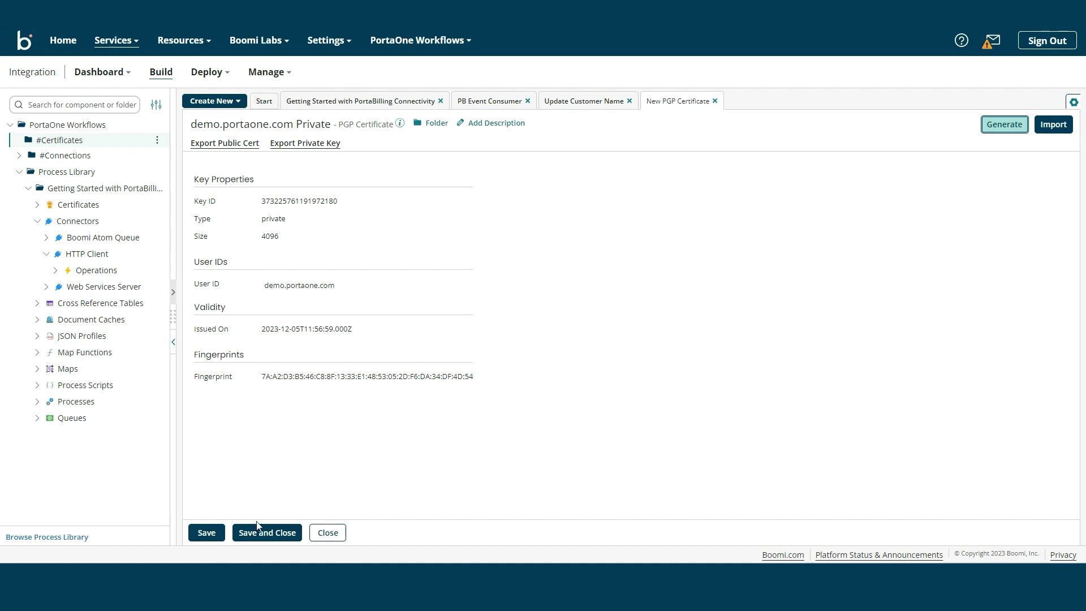
pyautogui.click(206, 533)
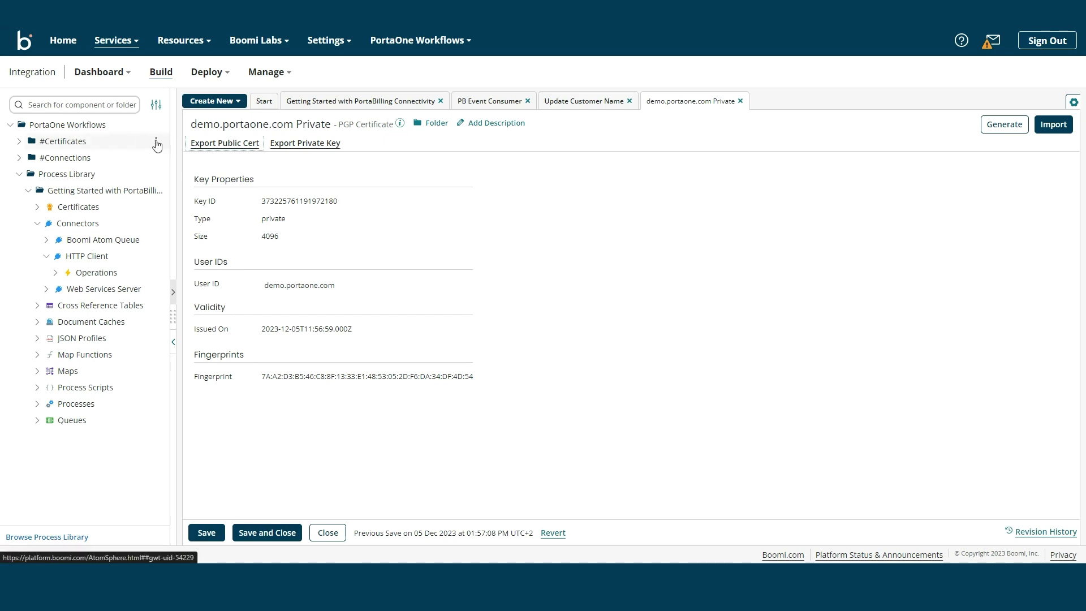
# Step: Create a second PGP Certificate component in #Certificates named demo.portaone.com Public
pyautogui.click(157, 143)
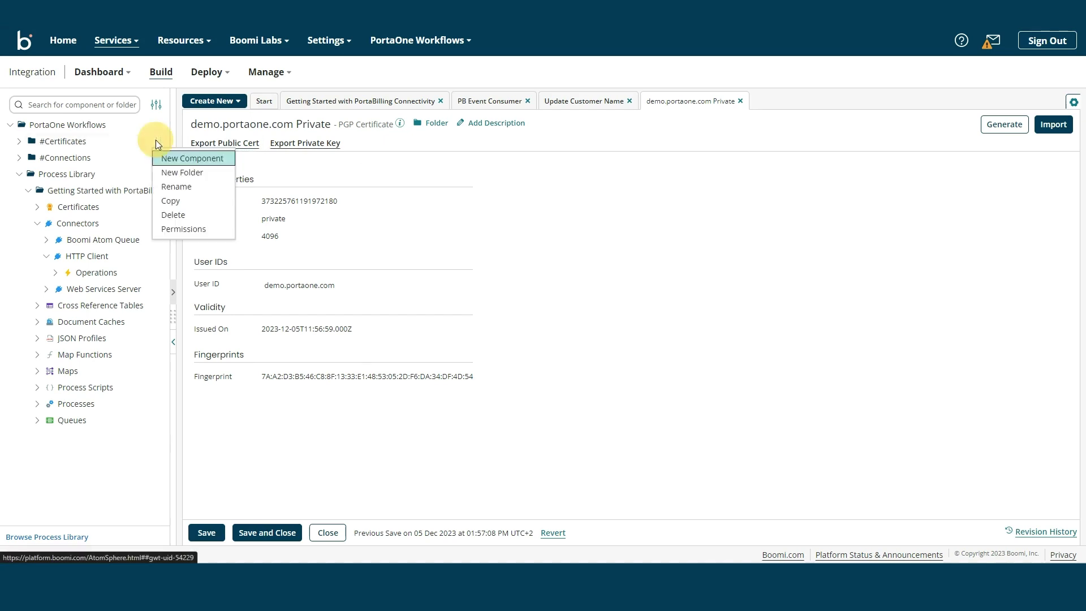
pyautogui.click(192, 158)
pyautogui.click(526, 290)
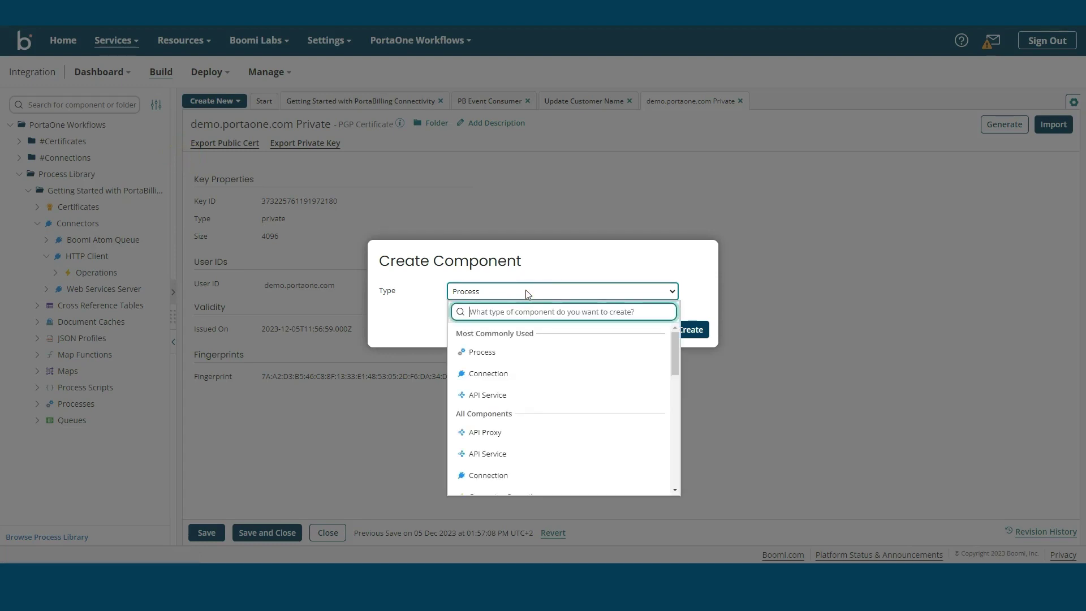
pyautogui.write('pgp')
pyautogui.click(544, 336)
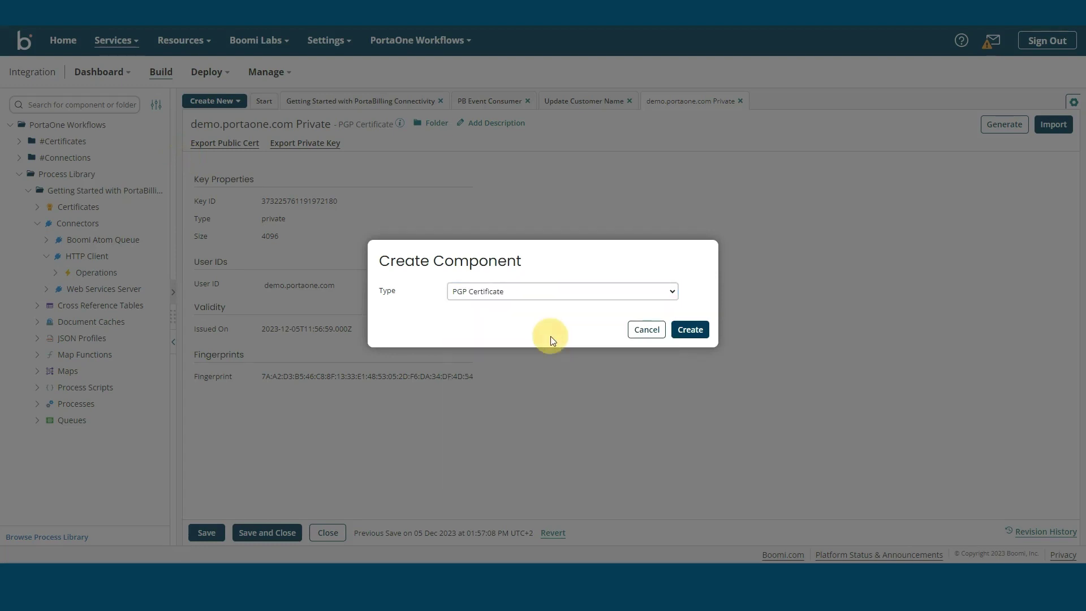
pyautogui.click(690, 330)
pyautogui.write('demo.portaone.com Public')
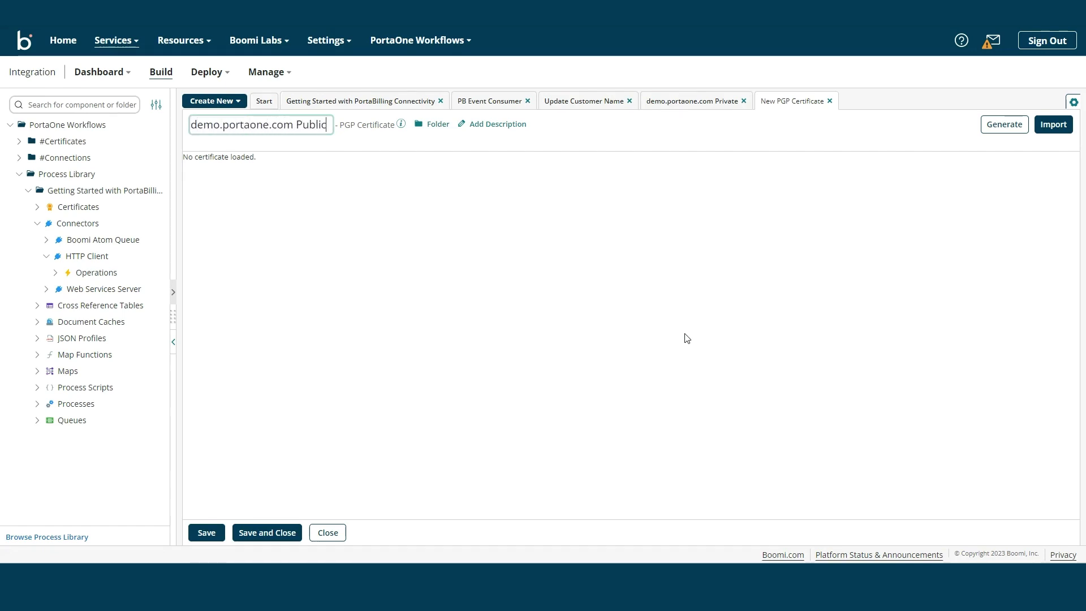
pyautogui.click(947, 306)
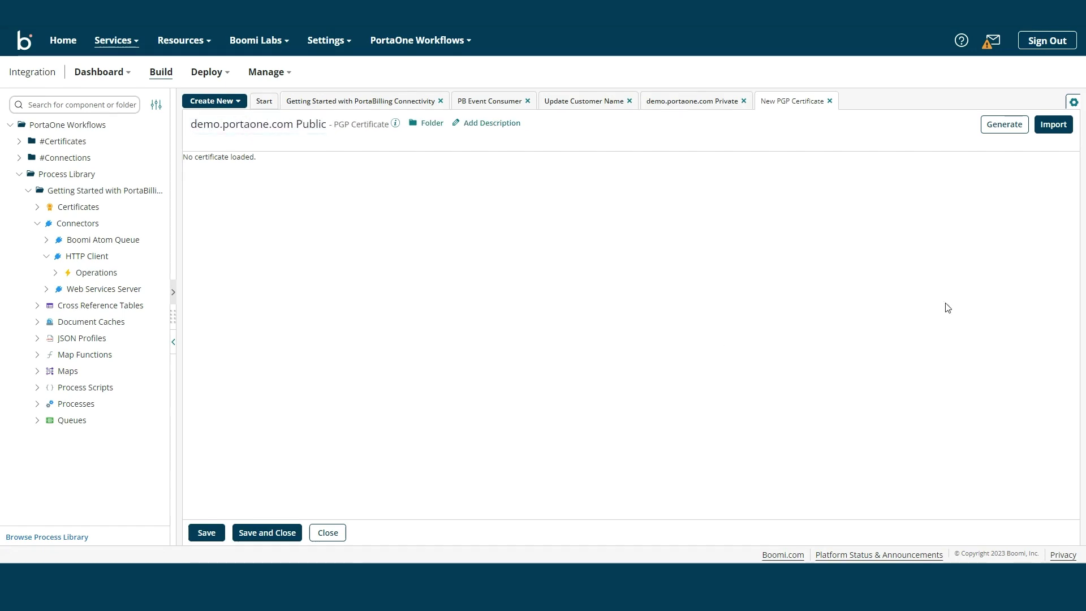
# Step: Import the exported public key file as its public key, close it, and return to PB Event Consumer
pyautogui.click(1053, 124)
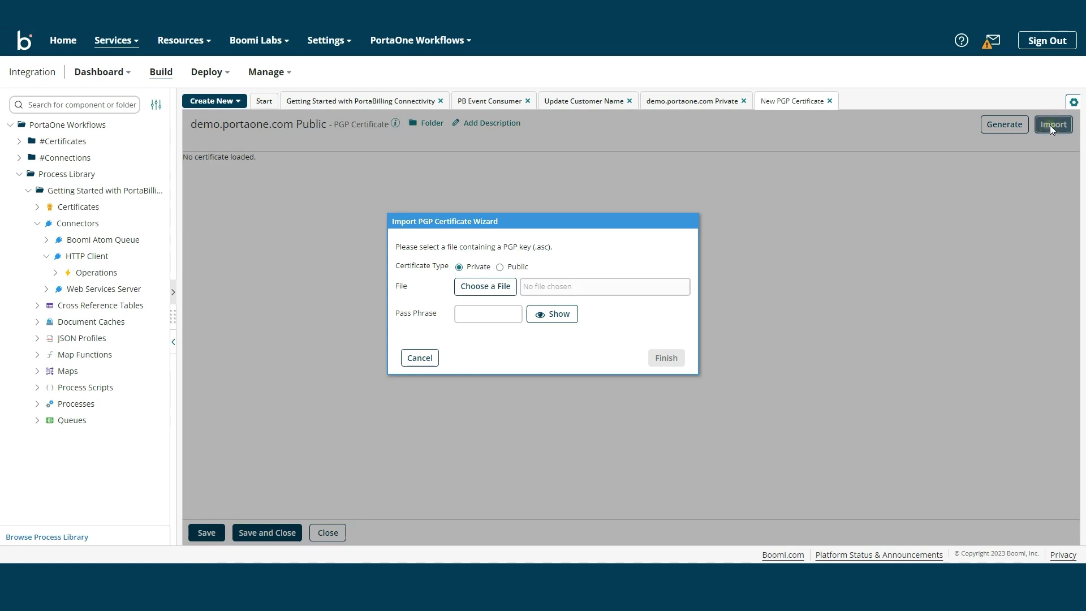
pyautogui.click(499, 267)
pyautogui.click(489, 287)
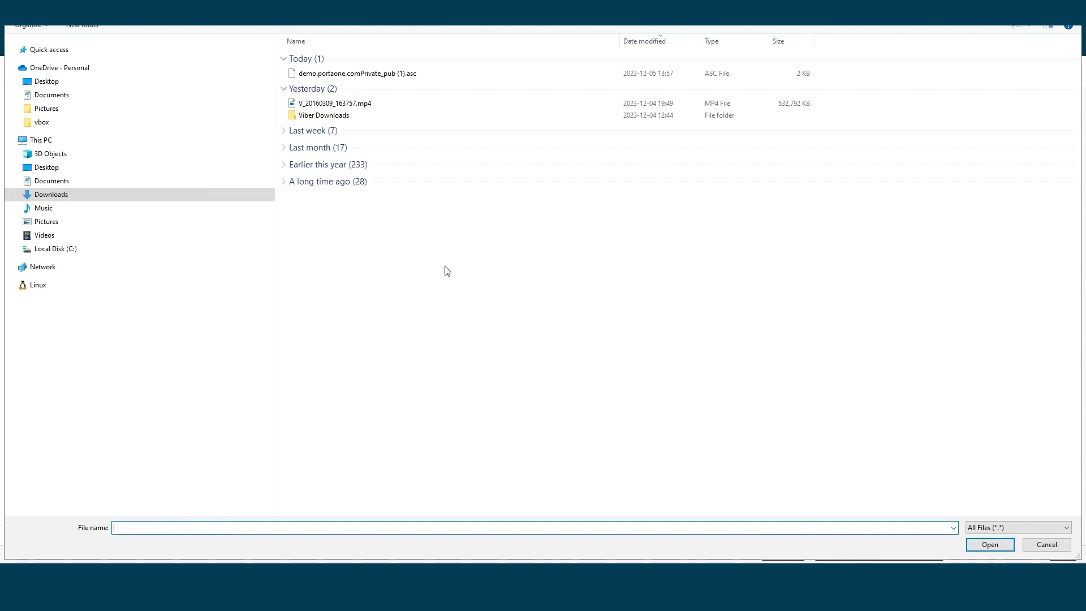
pyautogui.click(285, 88)
pyautogui.click(343, 75)
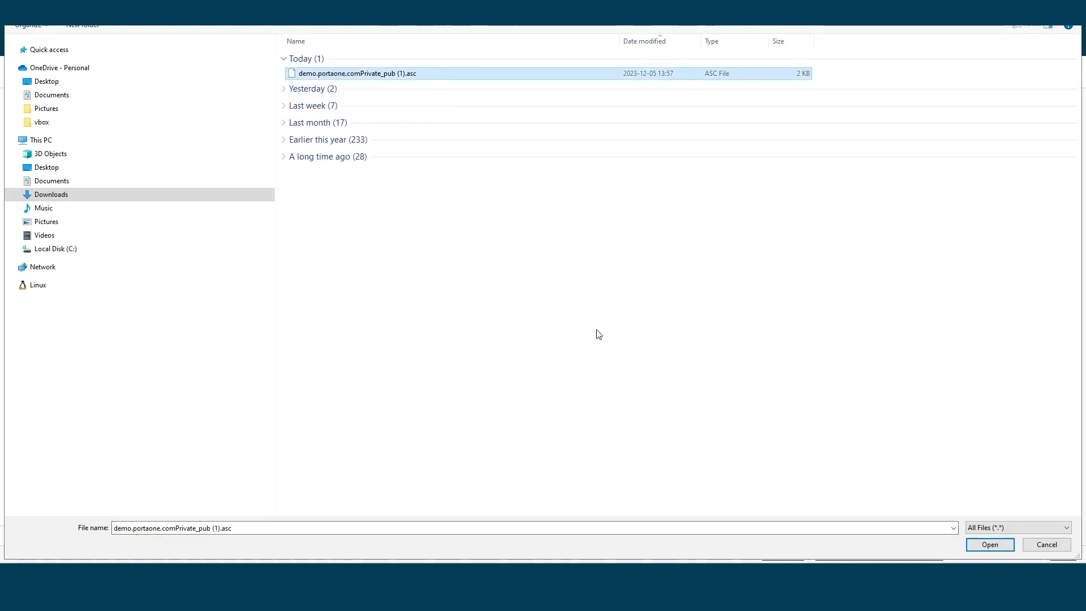
pyautogui.click(989, 545)
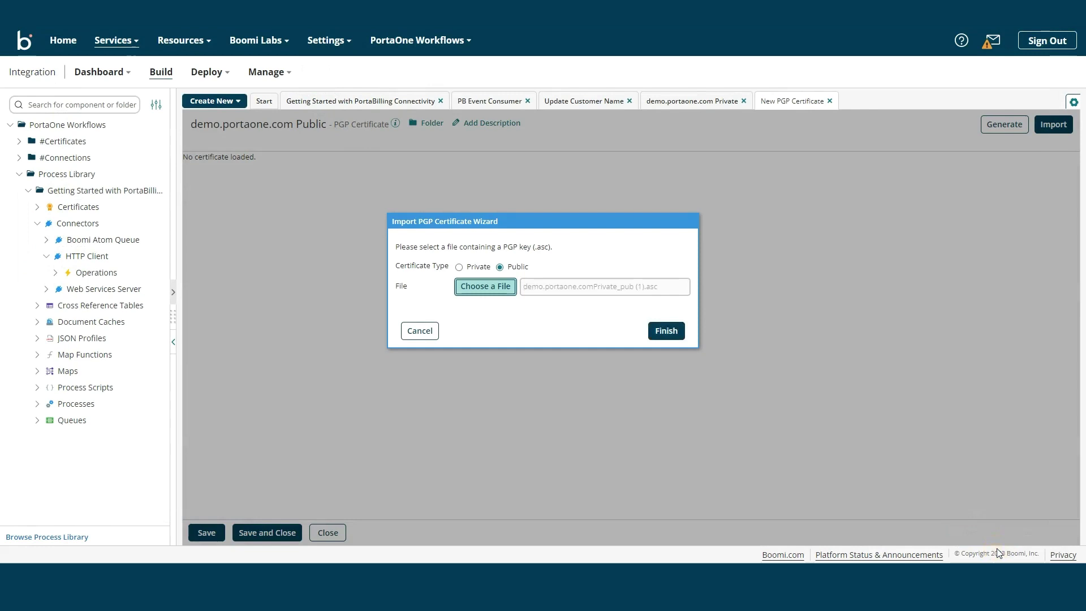
pyautogui.click(667, 331)
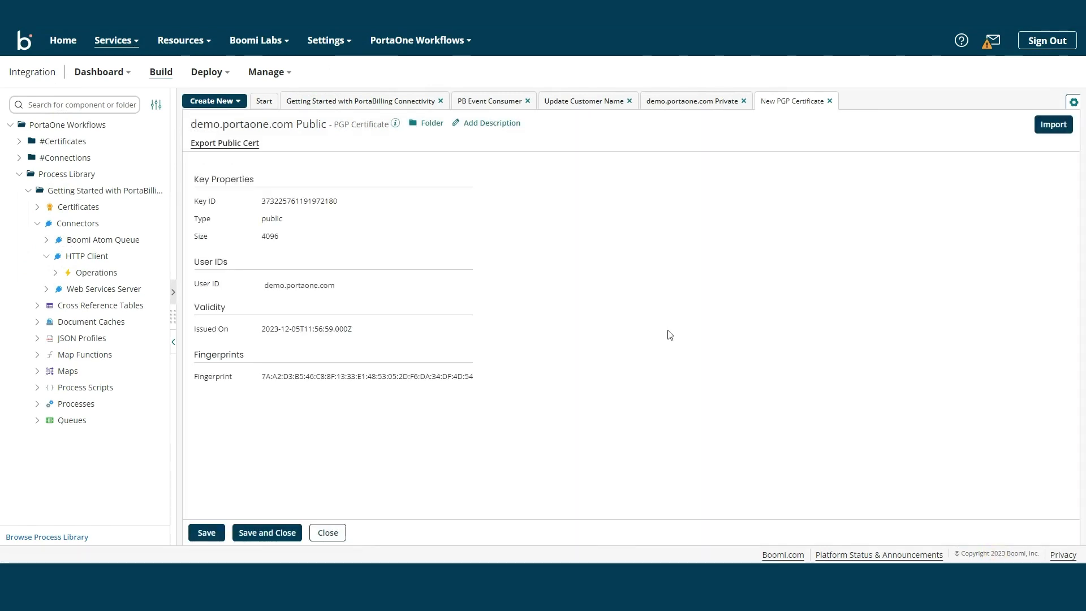
pyautogui.click(282, 533)
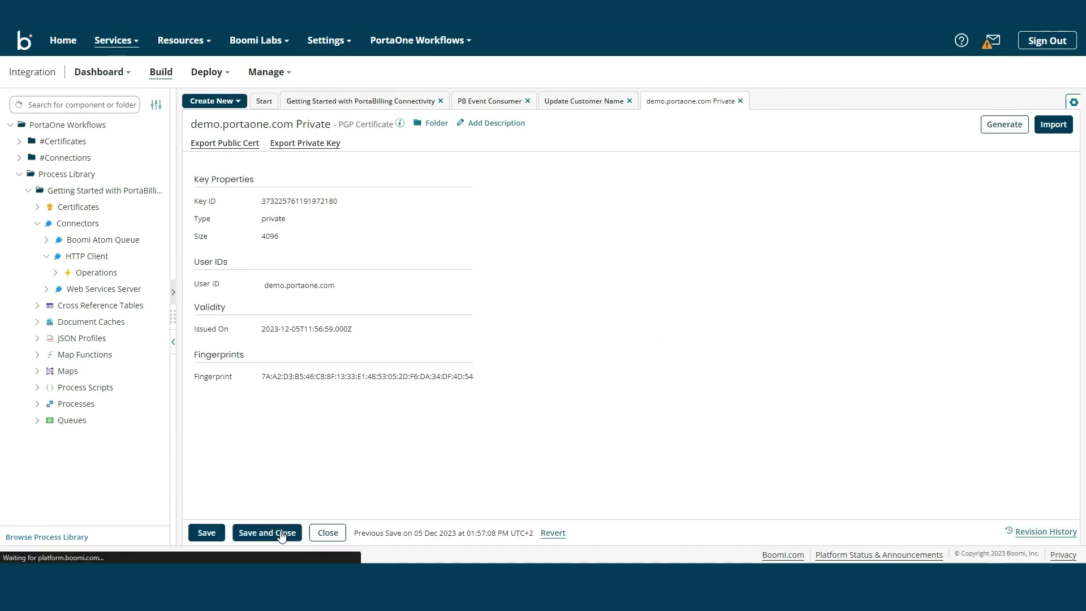
pyautogui.click(328, 534)
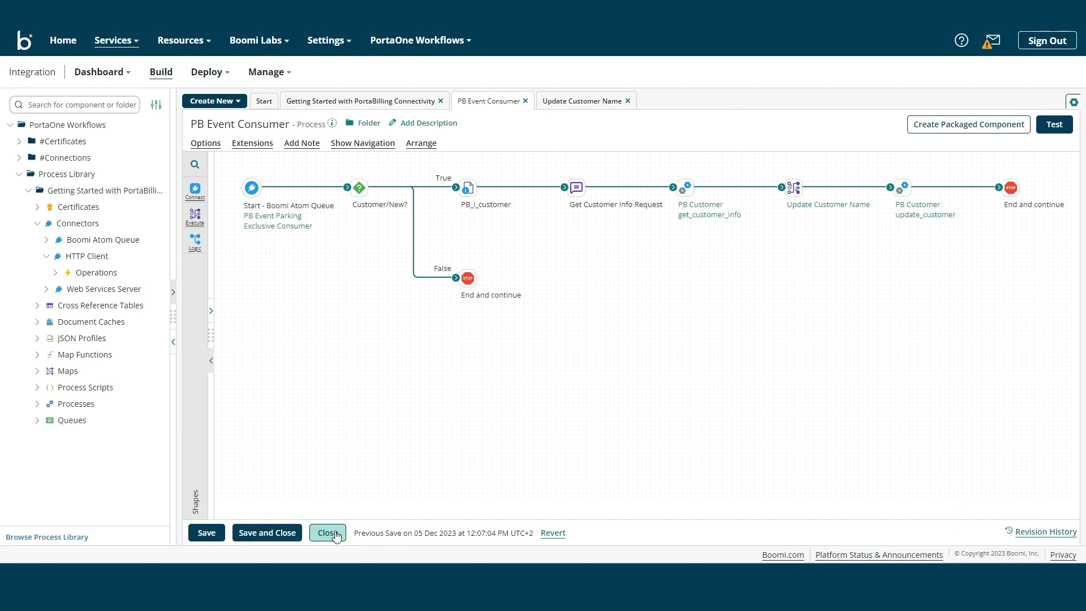
# Step: Create a packaged component of PB Event Consumer with the note initial
pyautogui.click(953, 125)
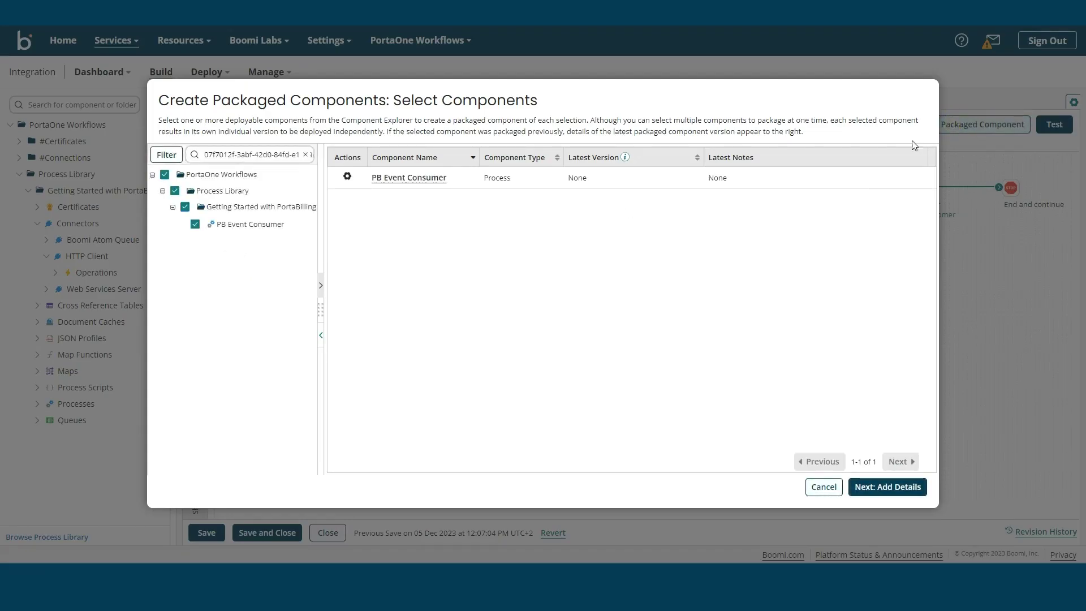
pyautogui.click(887, 486)
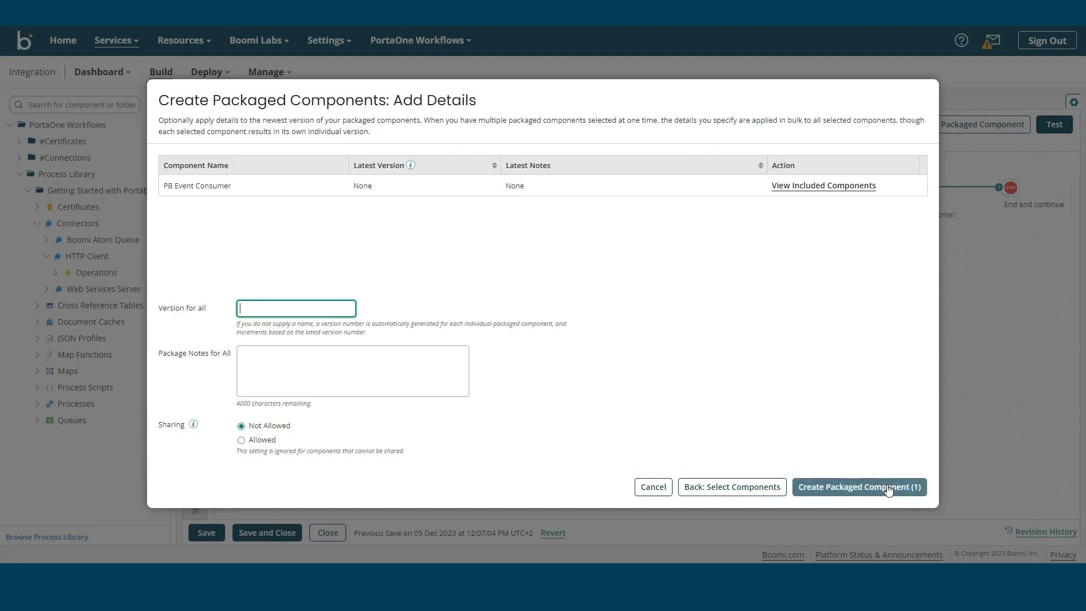
pyautogui.click(383, 382)
pyautogui.write('initial')
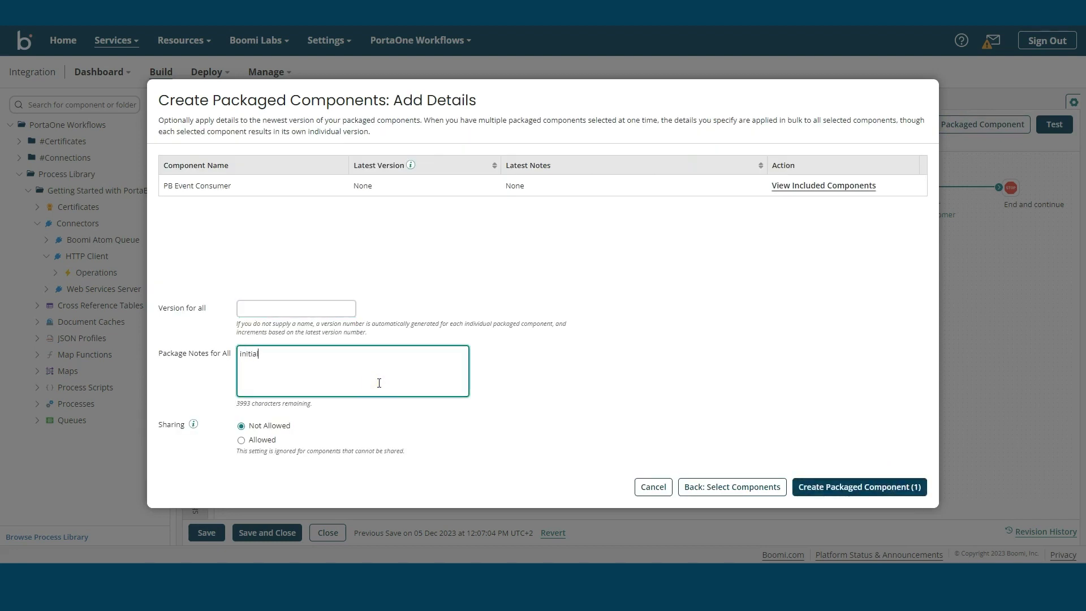
pyautogui.hotkey('ctrl', 'a')
pyautogui.hotkey('ctrl', 'c')
pyautogui.click(859, 486)
pyautogui.click(684, 342)
# Step: Deploy version 1.0 to the Demo environment with the note initial
pyautogui.click(327, 153)
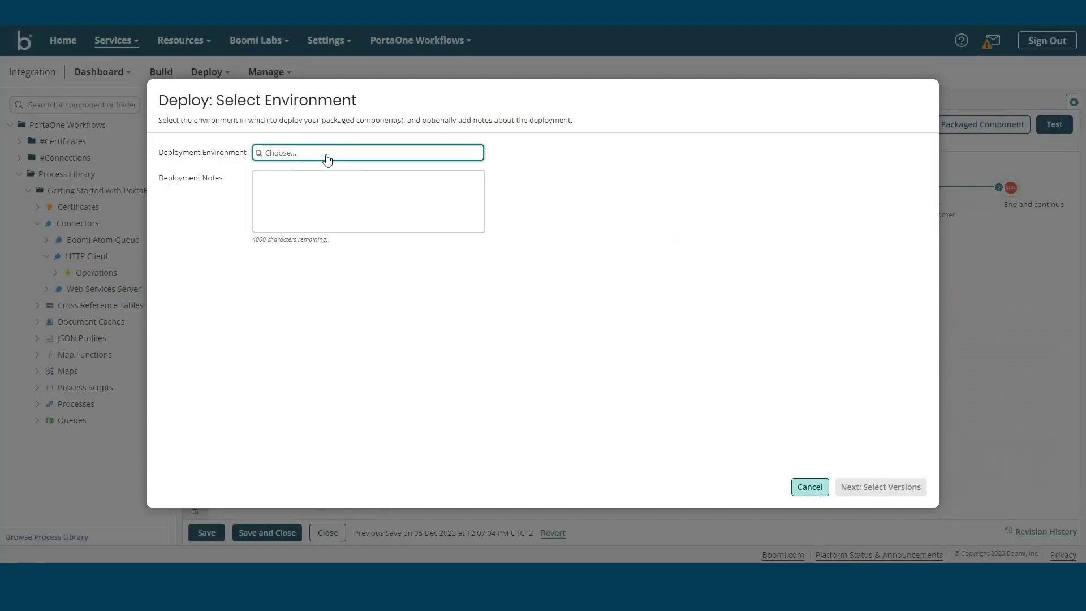
pyautogui.click(314, 166)
pyautogui.click(315, 187)
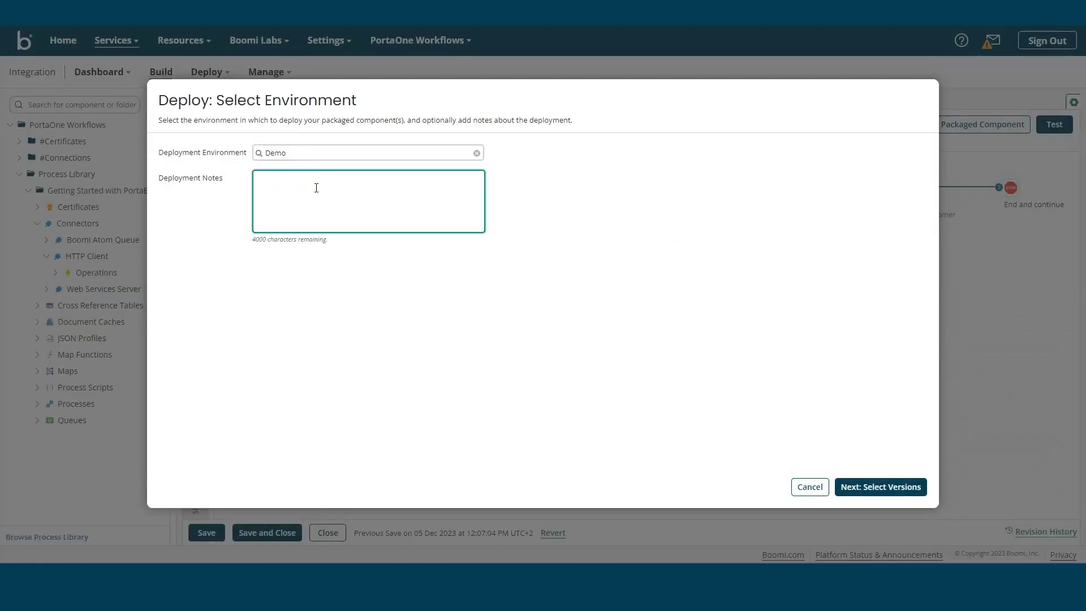
pyautogui.hotkey('ctrl', 'v')
pyautogui.click(880, 486)
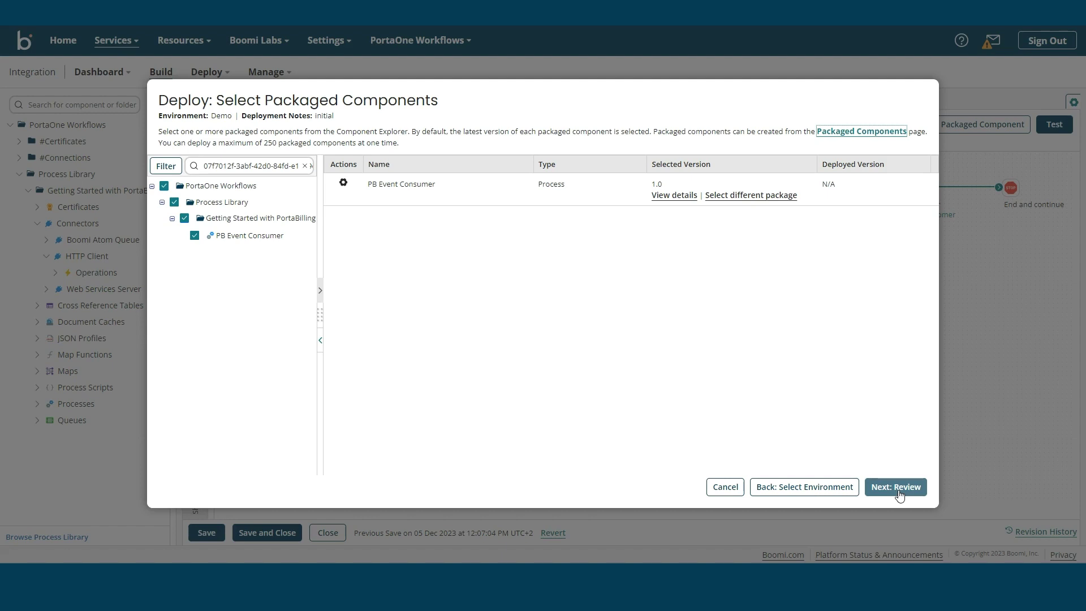
pyautogui.click(898, 487)
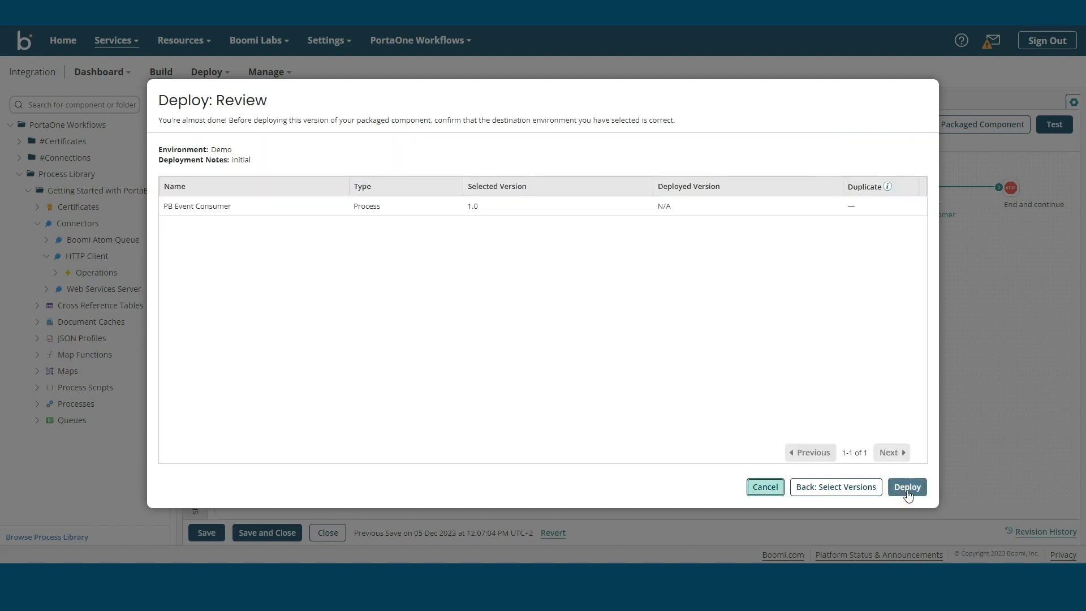
pyautogui.click(907, 488)
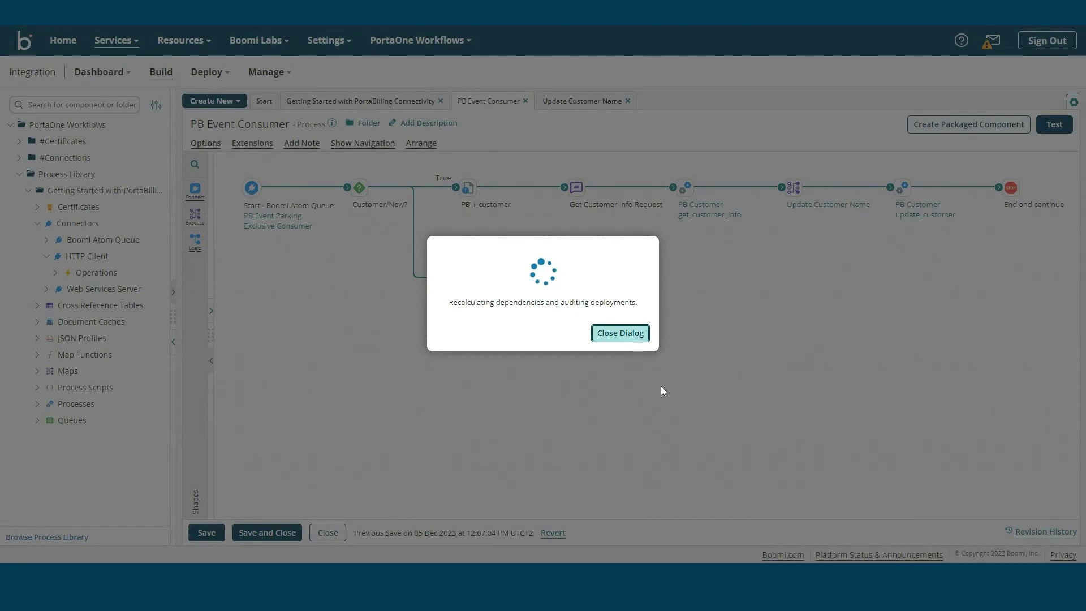
# Step: Go to Atom Management and show the Cloud Runtime's listeners
pyautogui.click(596, 336)
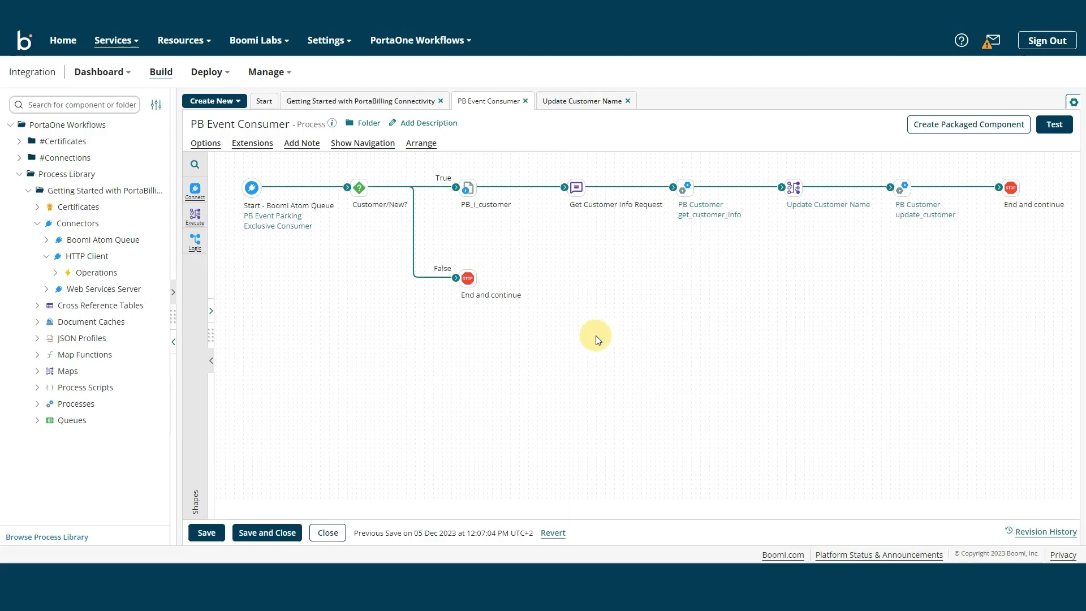
pyautogui.click(266, 72)
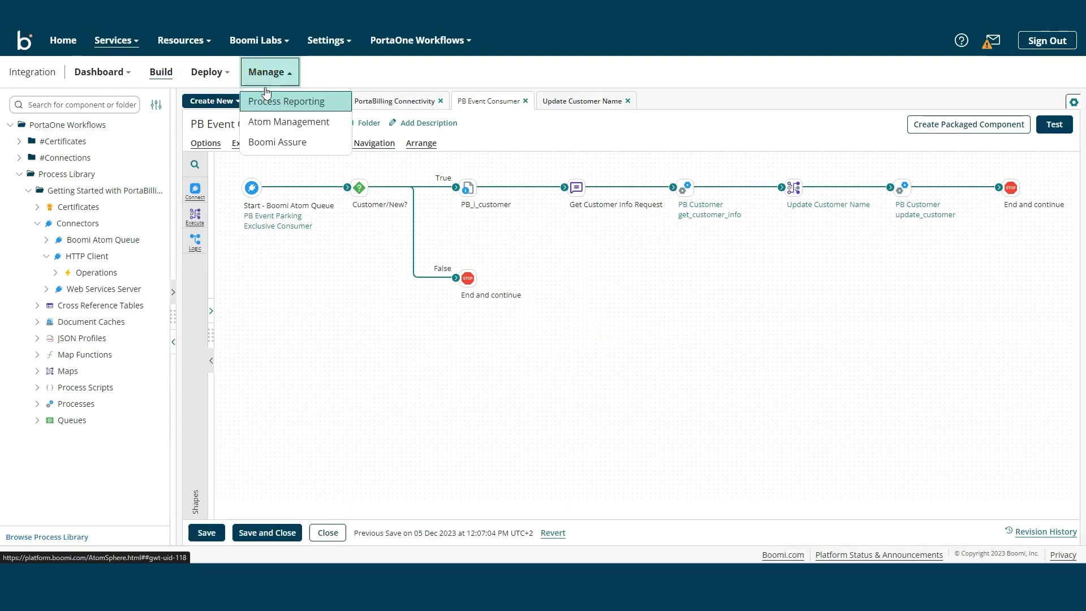
pyautogui.click(287, 123)
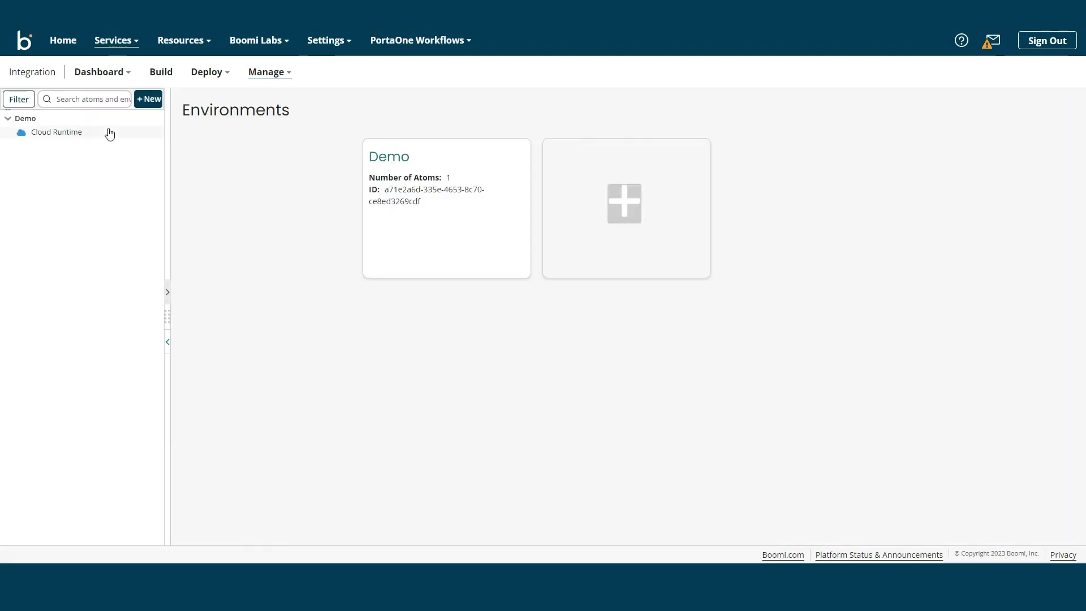
pyautogui.click(82, 133)
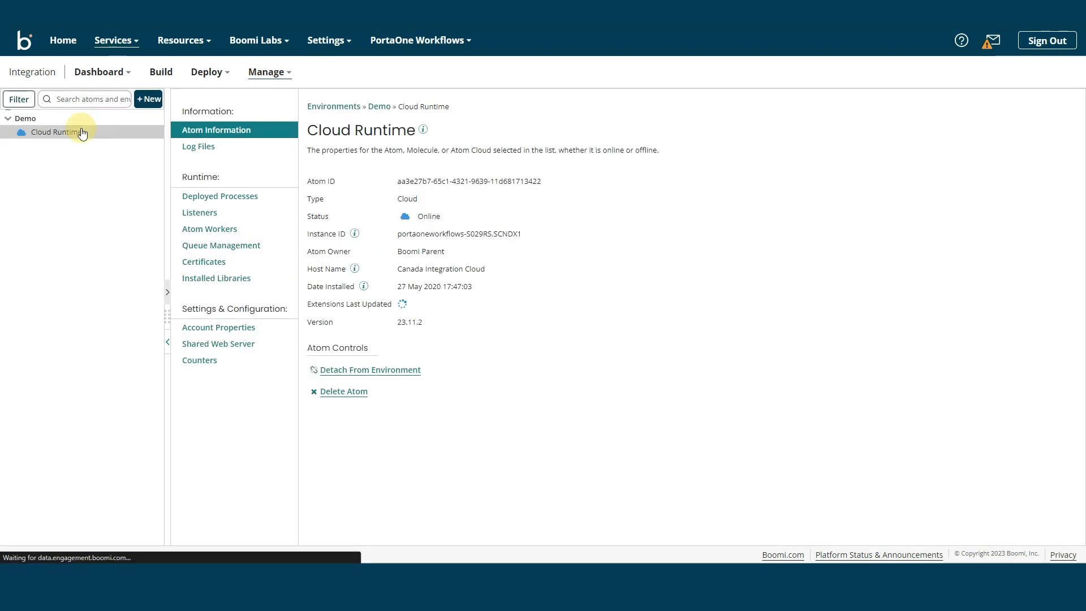
pyautogui.click(214, 215)
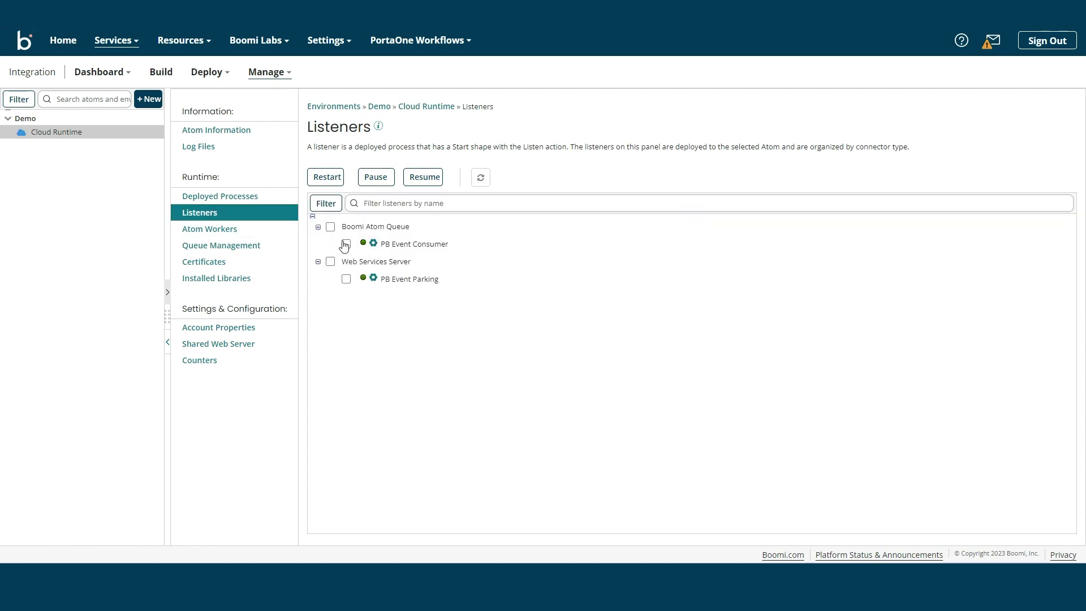
# Step: Pause the PB Event Consumer listener and confirm
pyautogui.click(374, 244)
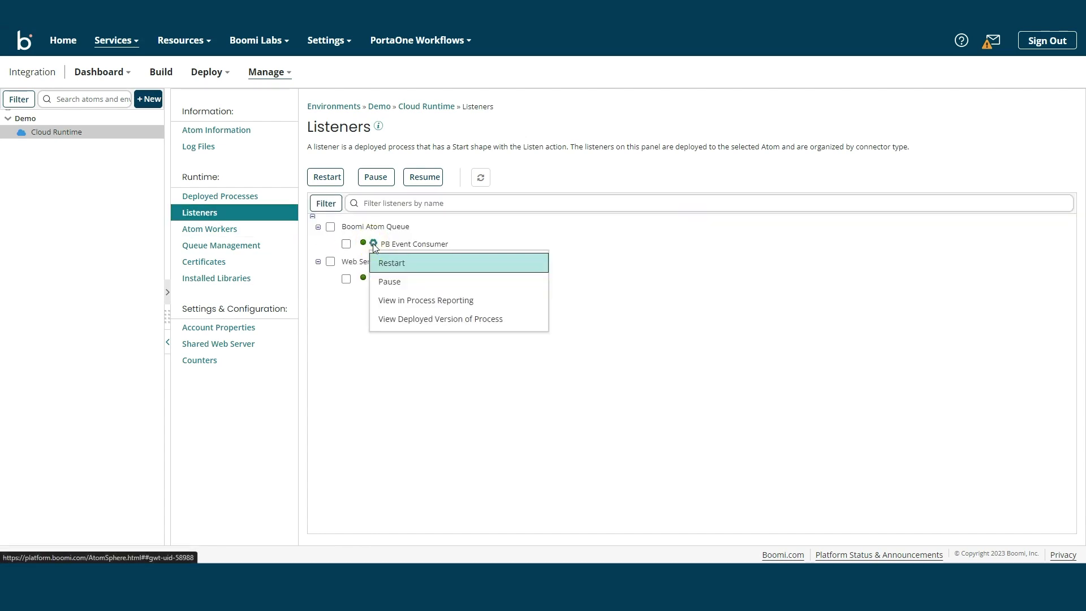
pyautogui.click(389, 282)
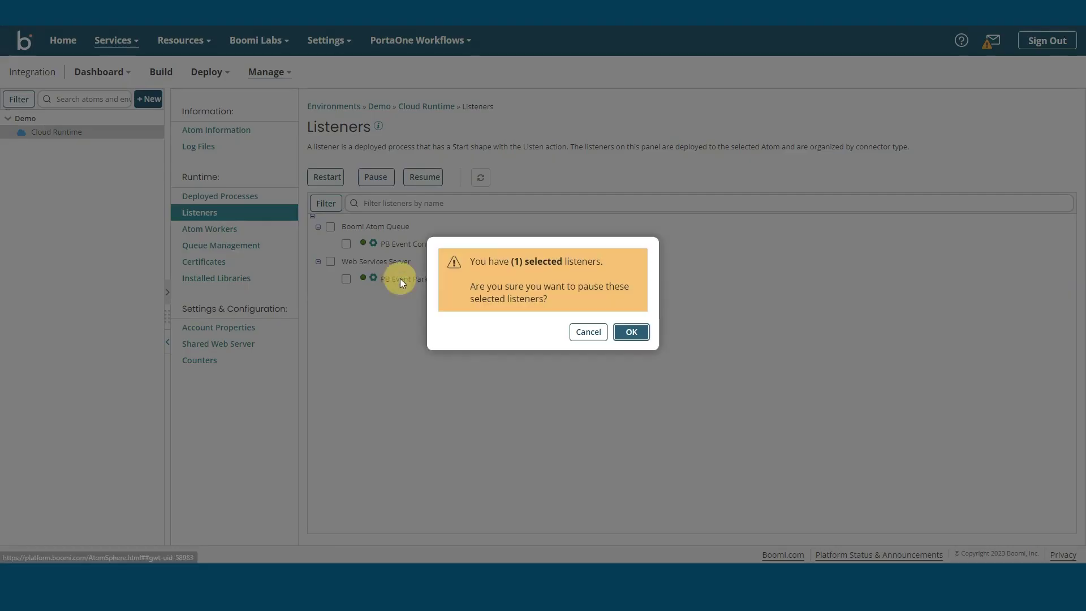
pyautogui.click(630, 332)
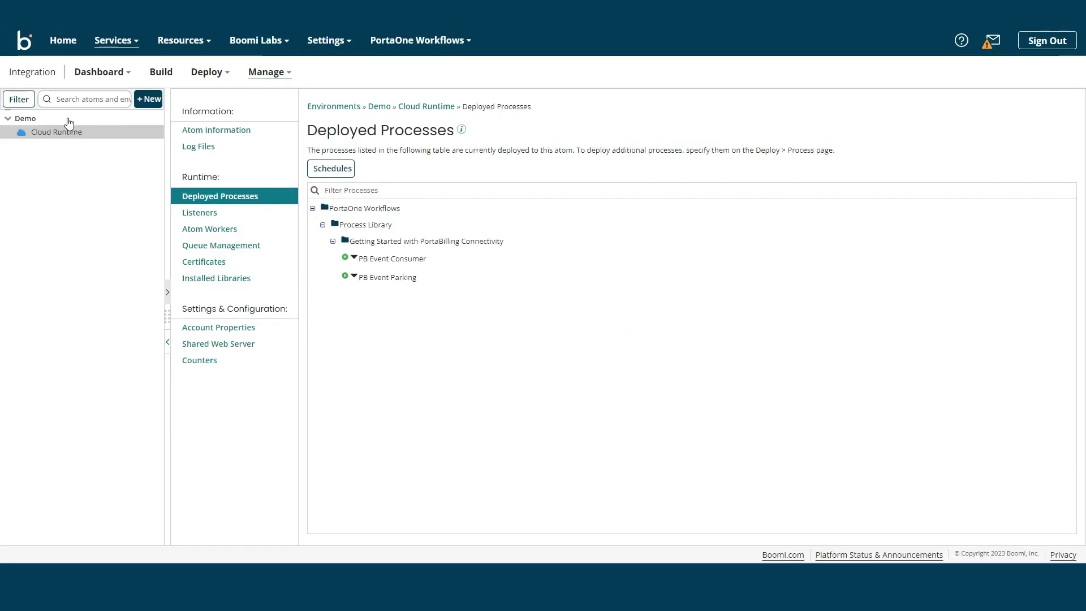
pyautogui.click(25, 118)
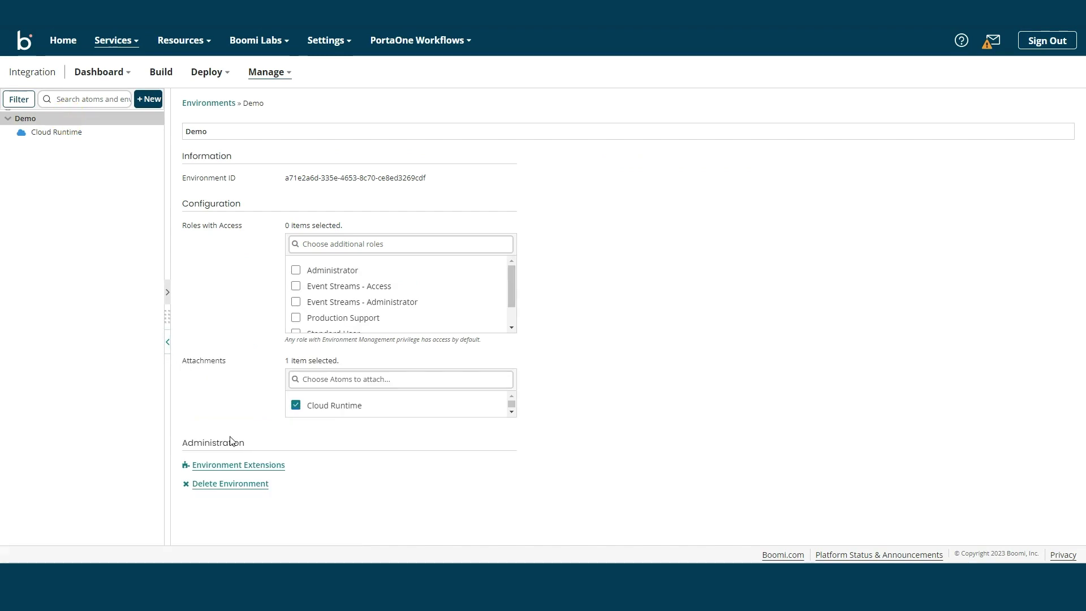
pyautogui.click(254, 464)
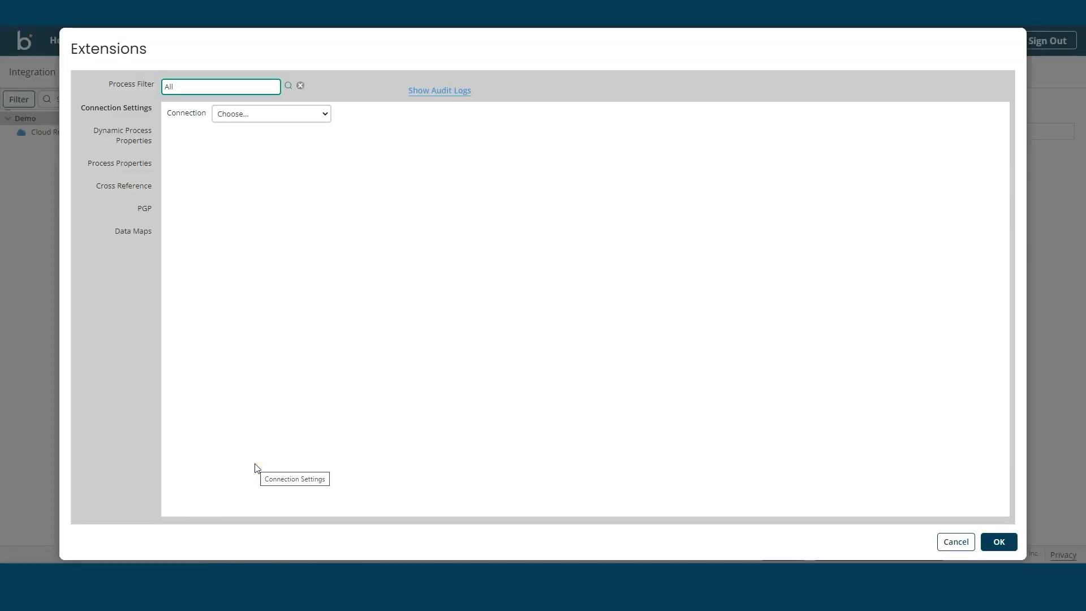
pyautogui.click(254, 119)
pyautogui.click(257, 138)
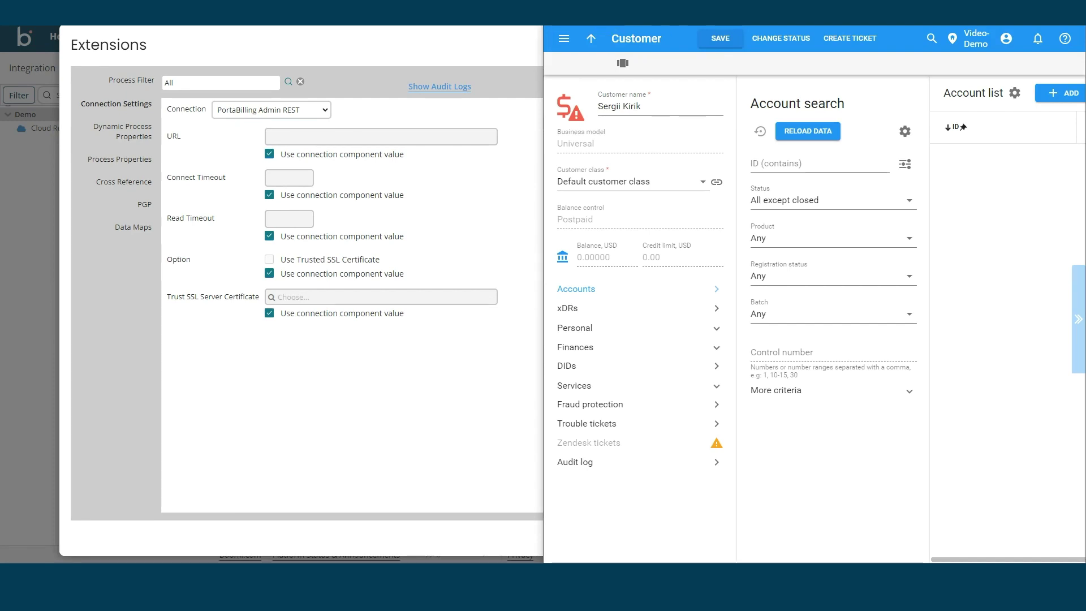
pyautogui.click(270, 154)
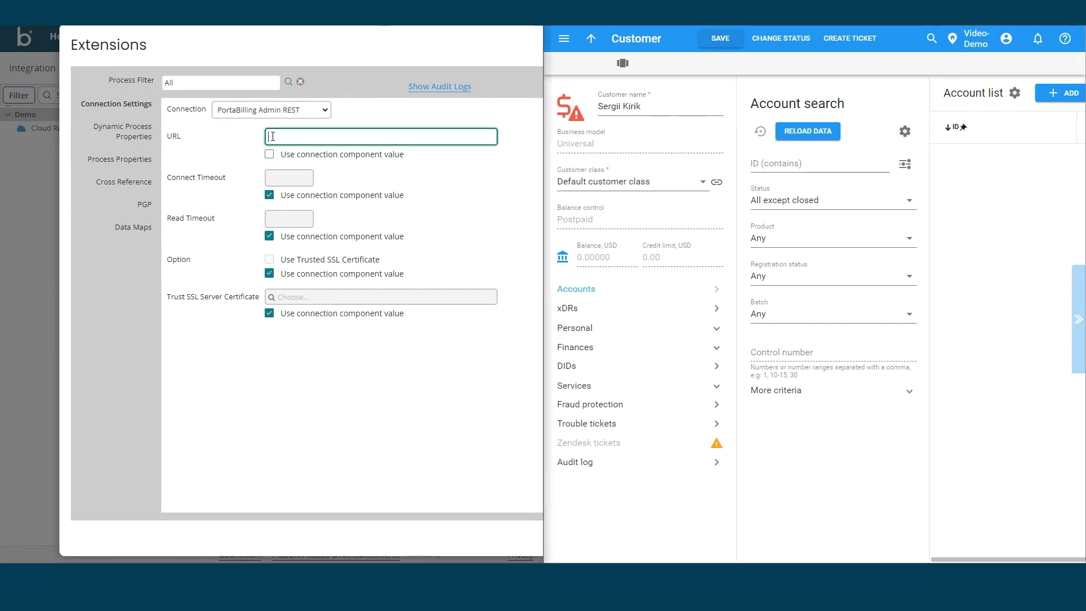
pyautogui.write('https://demo.portaone.com/')
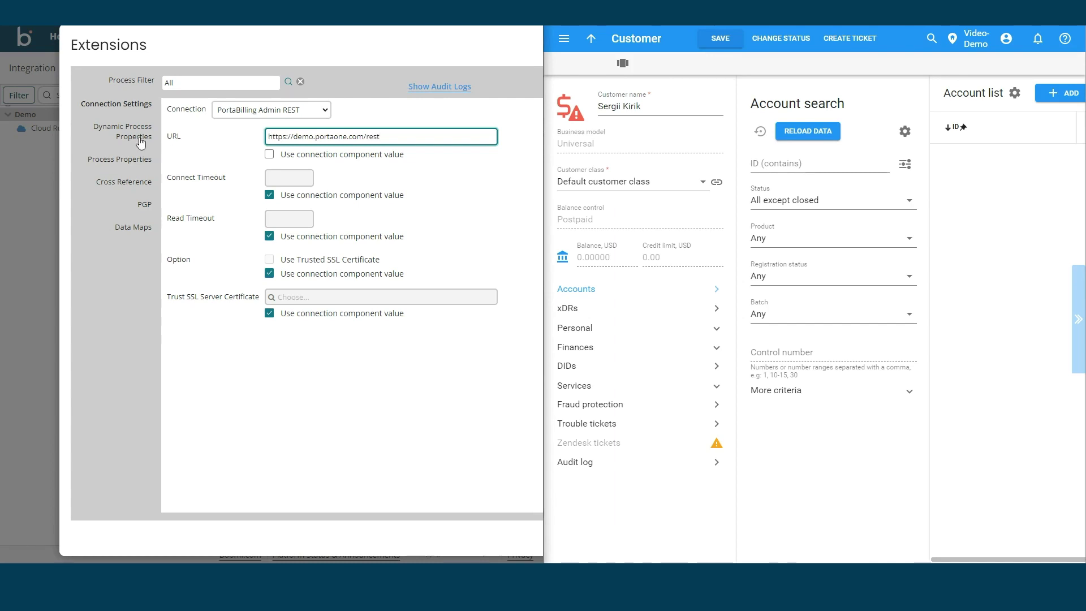
# Step: In PGP extensions, map PB Auth Private to the demo.portaone.com Private certificate instead of the default
pyautogui.click(144, 204)
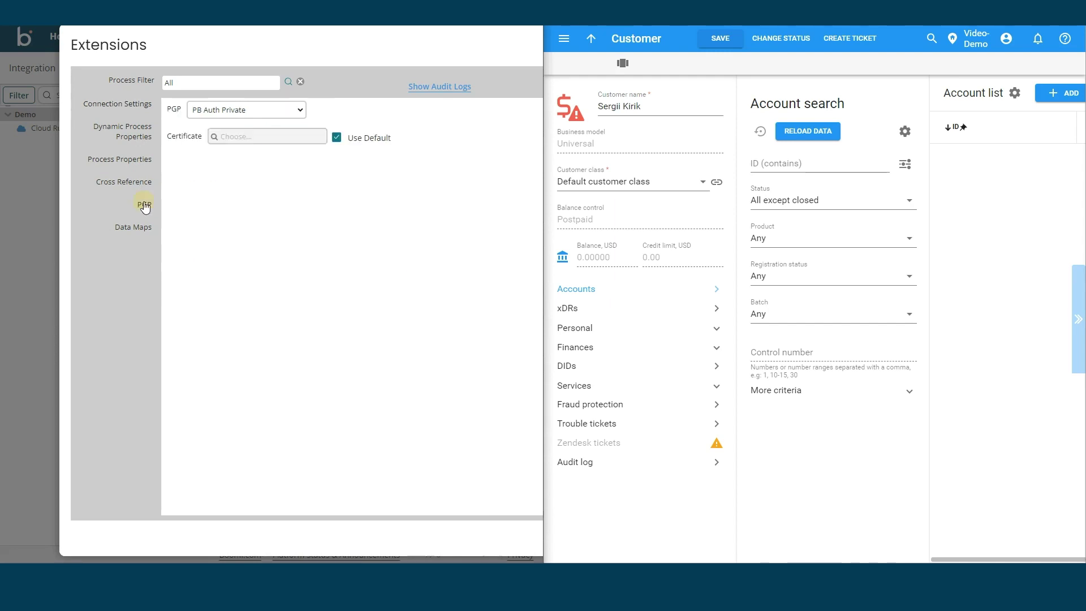
pyautogui.click(336, 137)
pyautogui.click(301, 137)
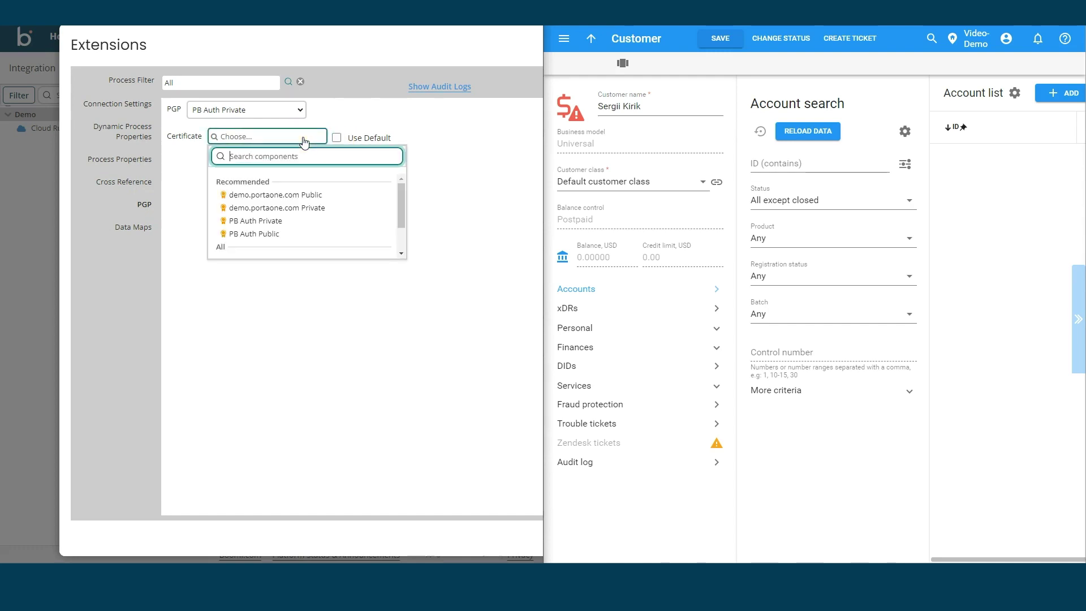
pyautogui.click(295, 208)
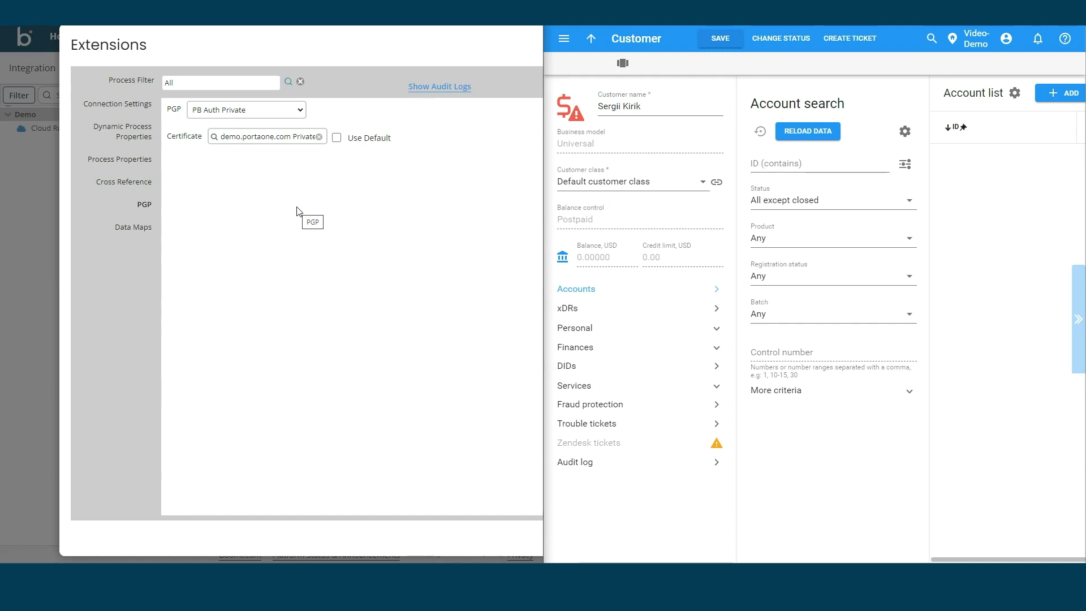
# Step: Map PB Auth Public to the demo.portaone.com Public certificate instead of the default
pyautogui.click(239, 112)
pyautogui.click(237, 112)
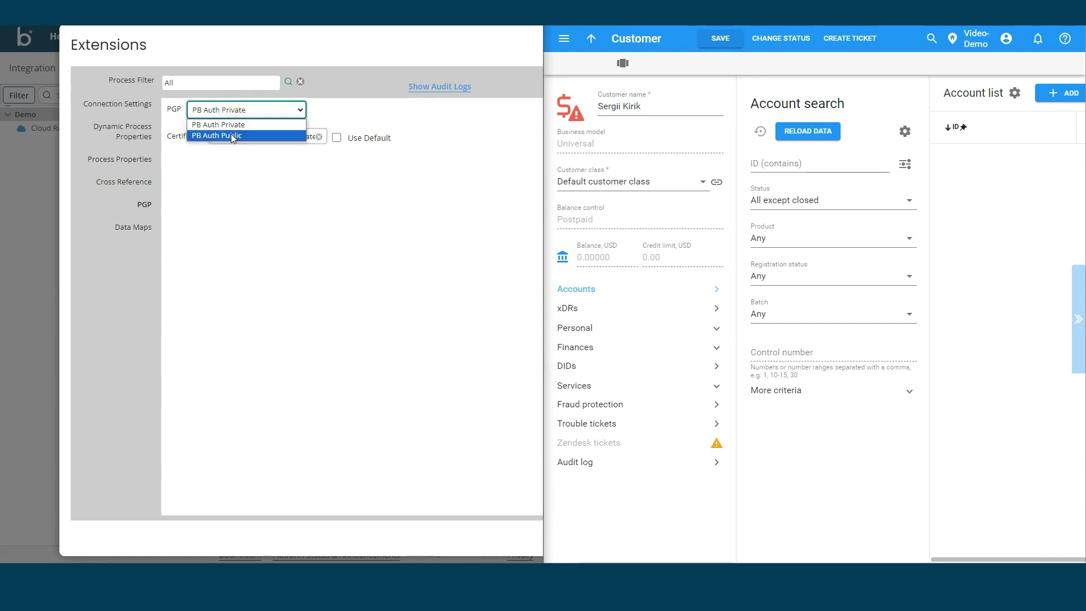
pyautogui.click(232, 134)
pyautogui.click(337, 139)
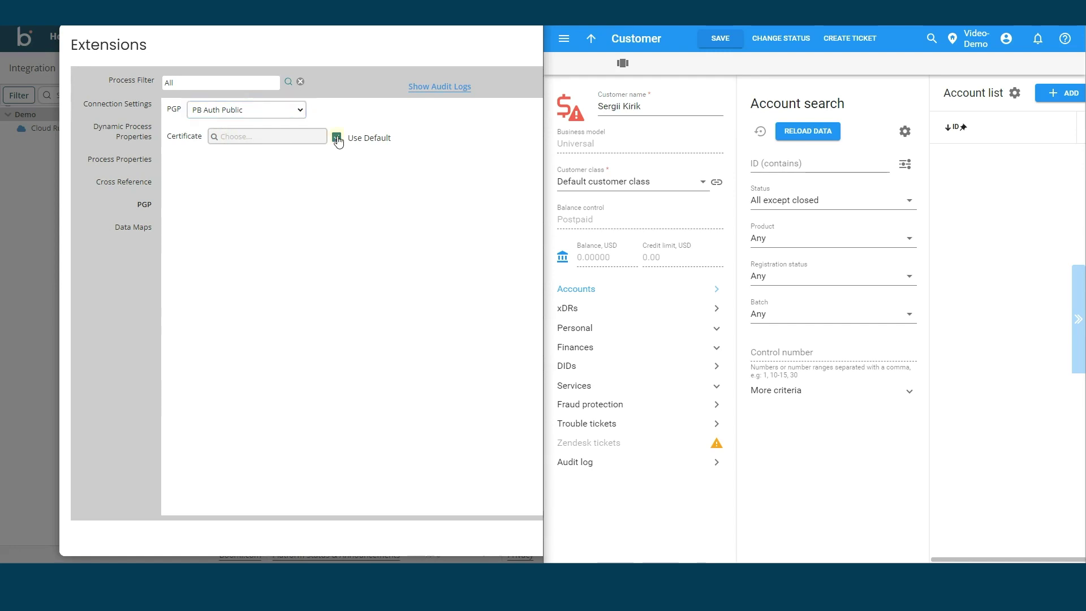
pyautogui.click(280, 137)
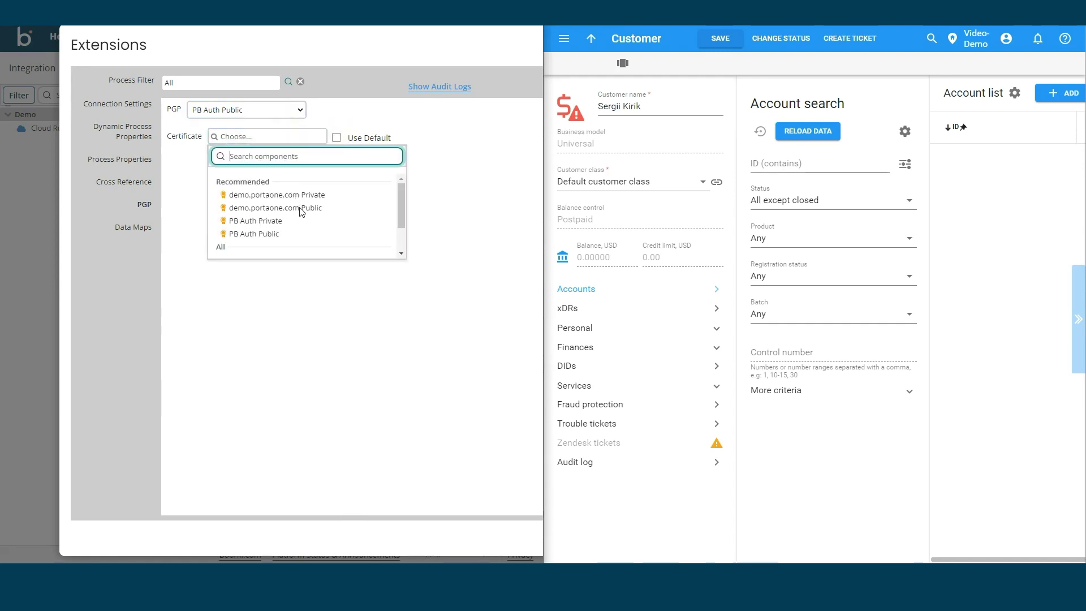
pyautogui.click(289, 208)
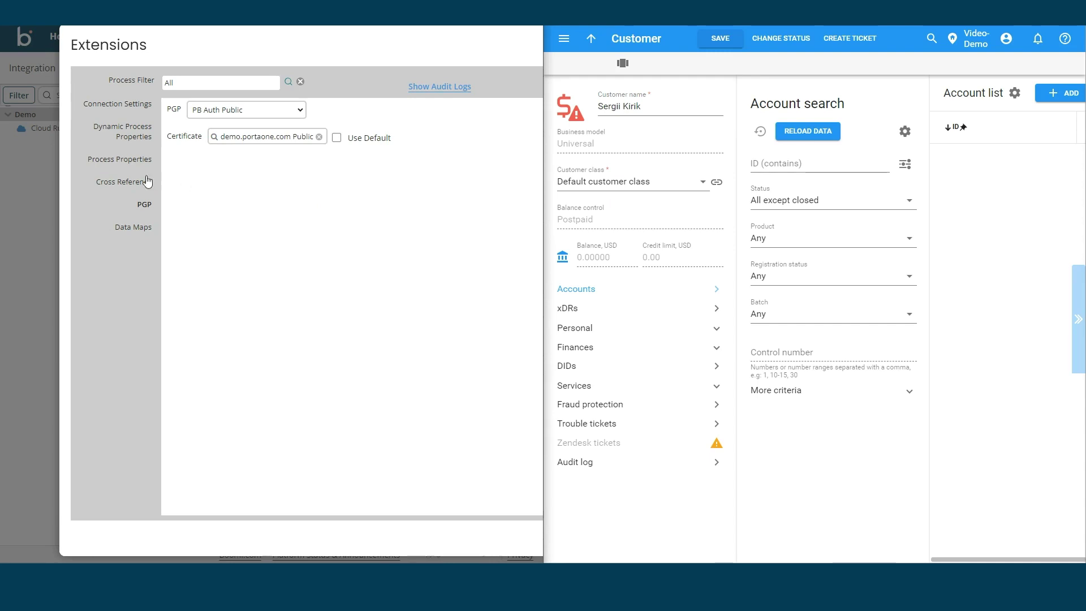
# Step: Show the PB Auth cross-reference extension settings, then bring up PortaBilling's navigation
pyautogui.click(123, 182)
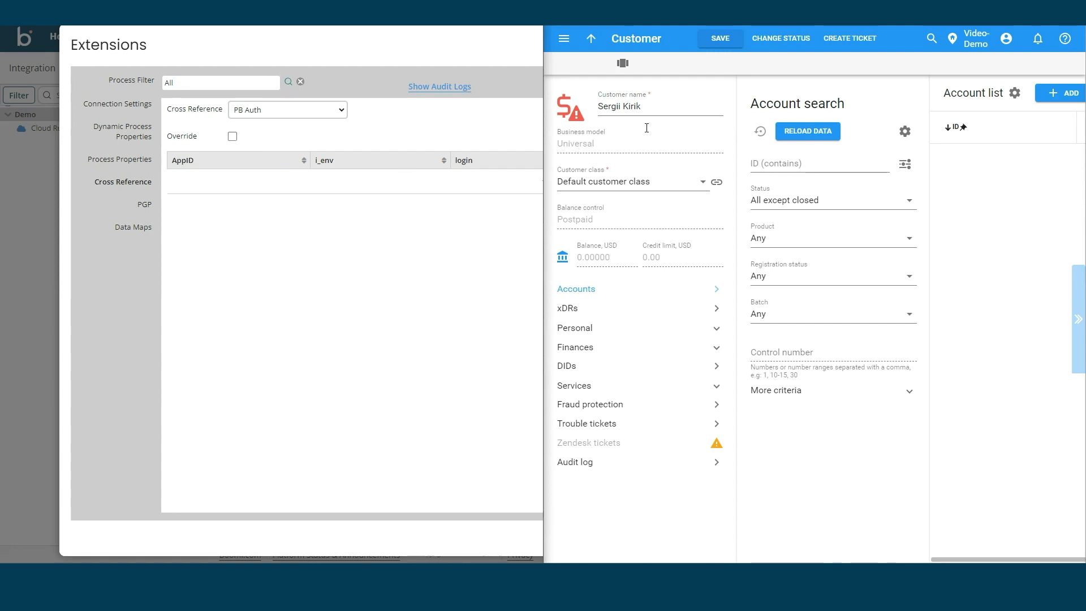
pyautogui.click(566, 39)
pyautogui.moveTo(611, 150)
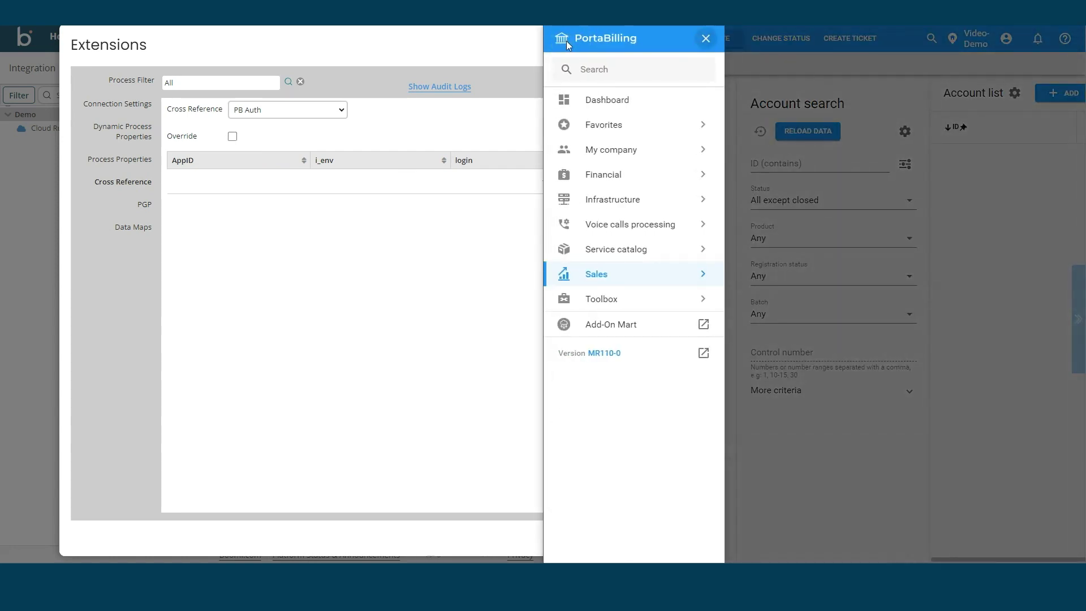
# Step: Under My company > Users, add a user with login portaone-workflows, generated password and email
pyautogui.click(637, 156)
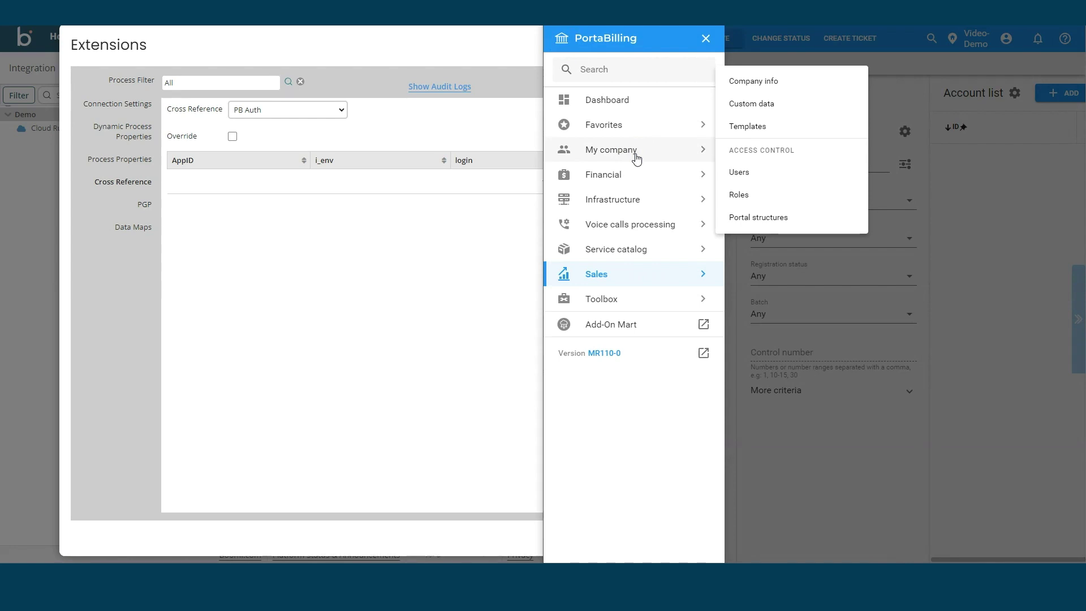
pyautogui.click(739, 172)
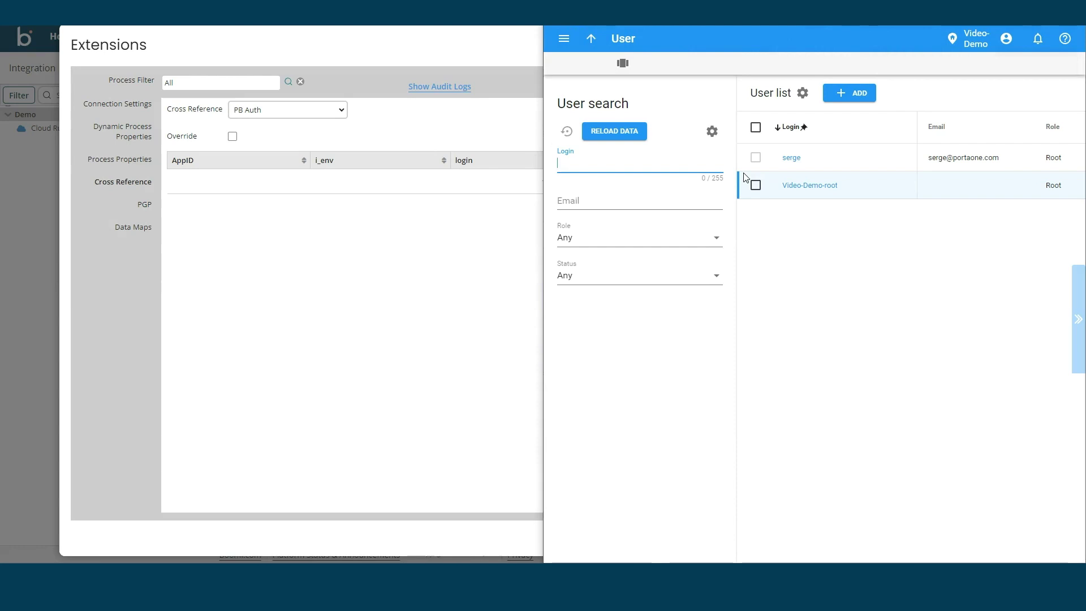
pyautogui.click(857, 95)
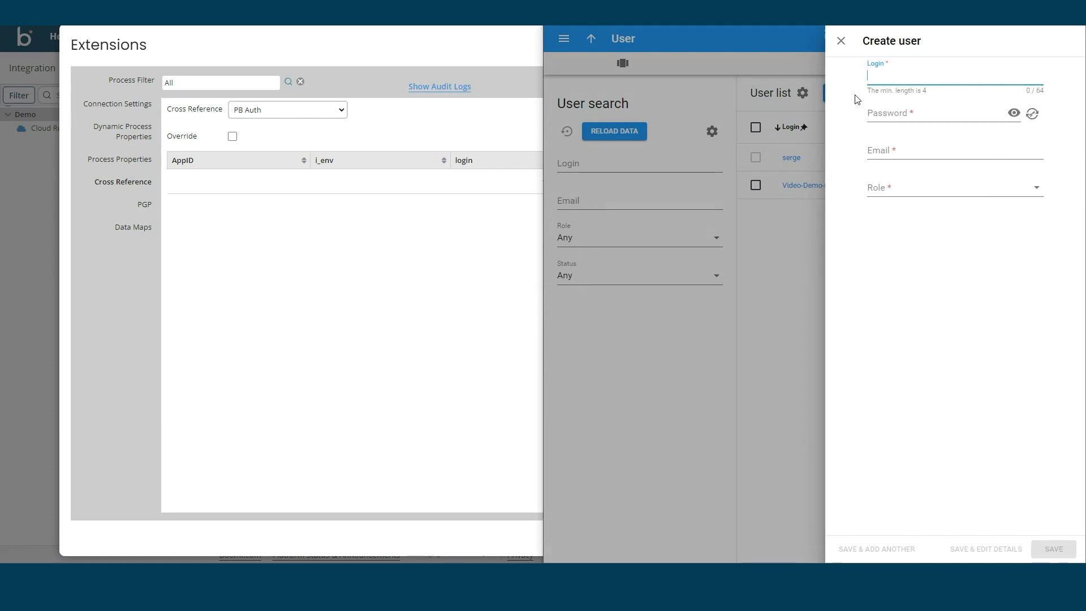
pyautogui.write('portaone-work')
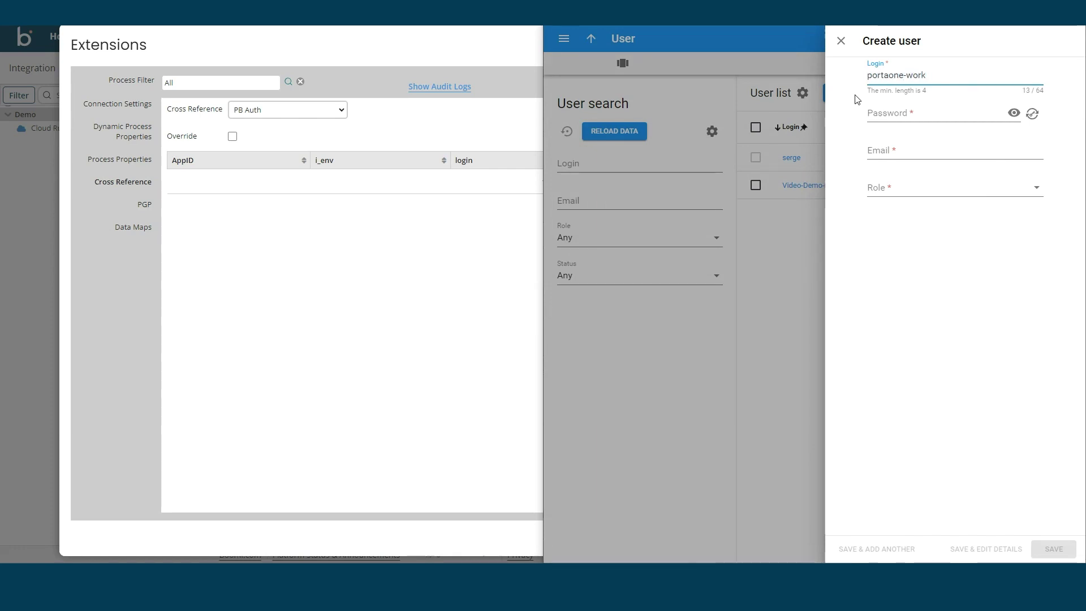
pyautogui.write('flows')
pyautogui.doubleClick(907, 75)
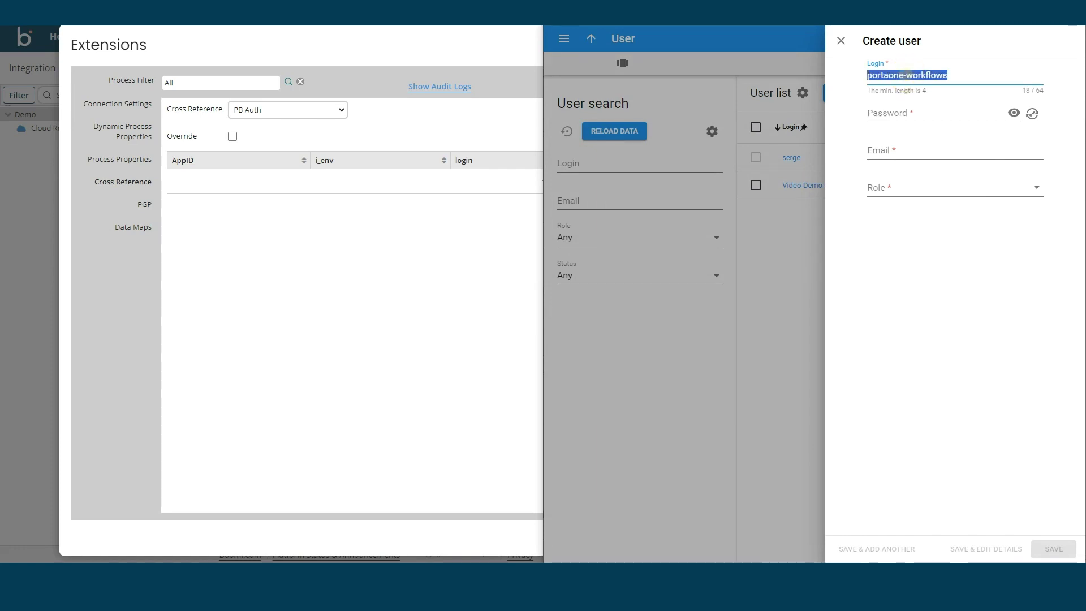
pyautogui.click(1033, 114)
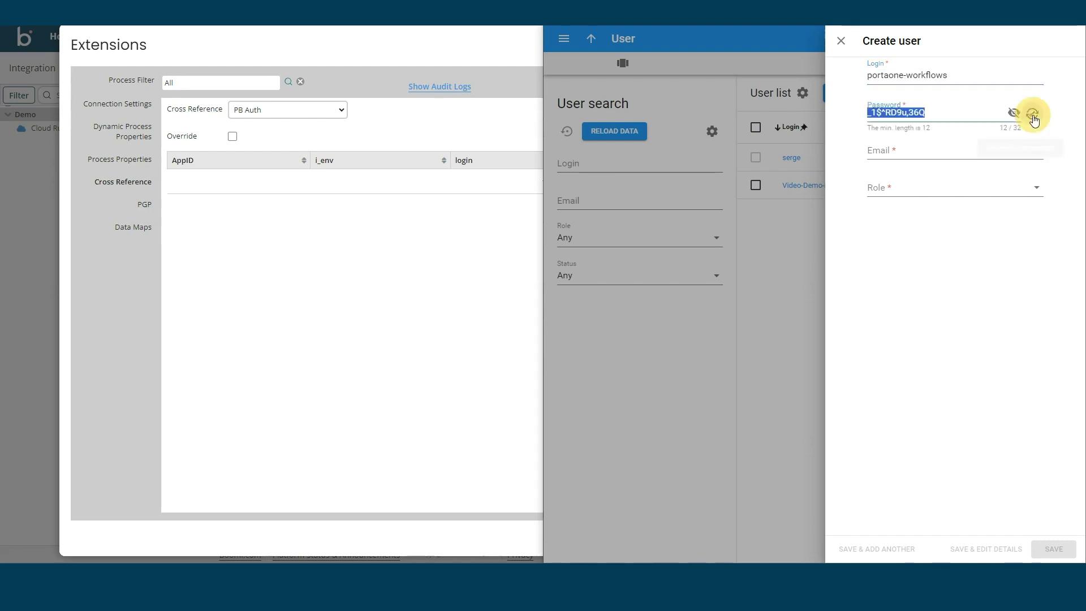
pyautogui.click(924, 146)
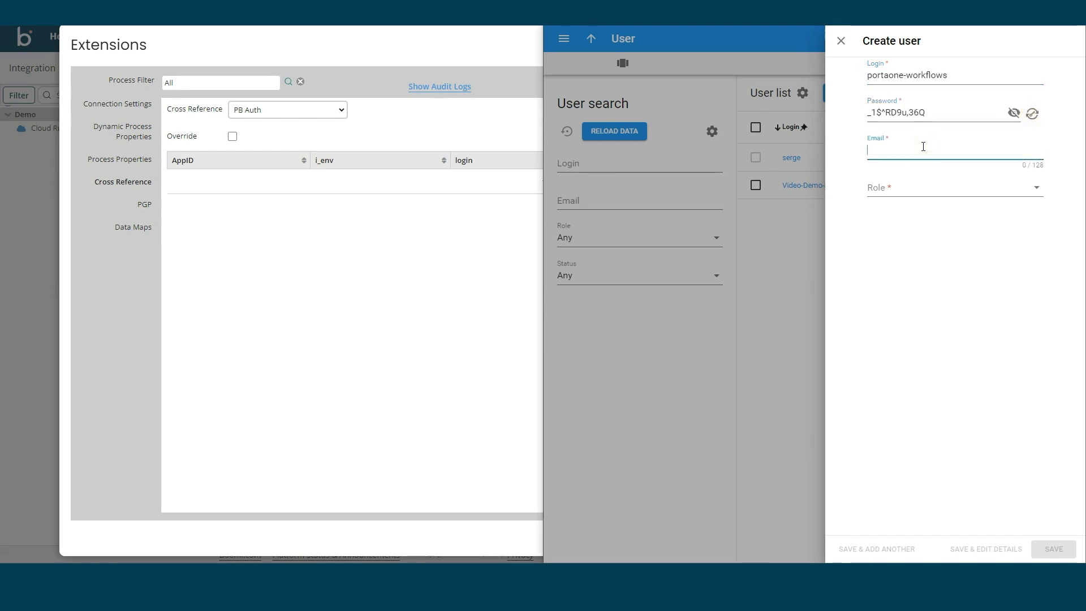
# Step: Give the new user the Admin role and save it; allow overriding the PB Auth cross reference
pyautogui.click(975, 194)
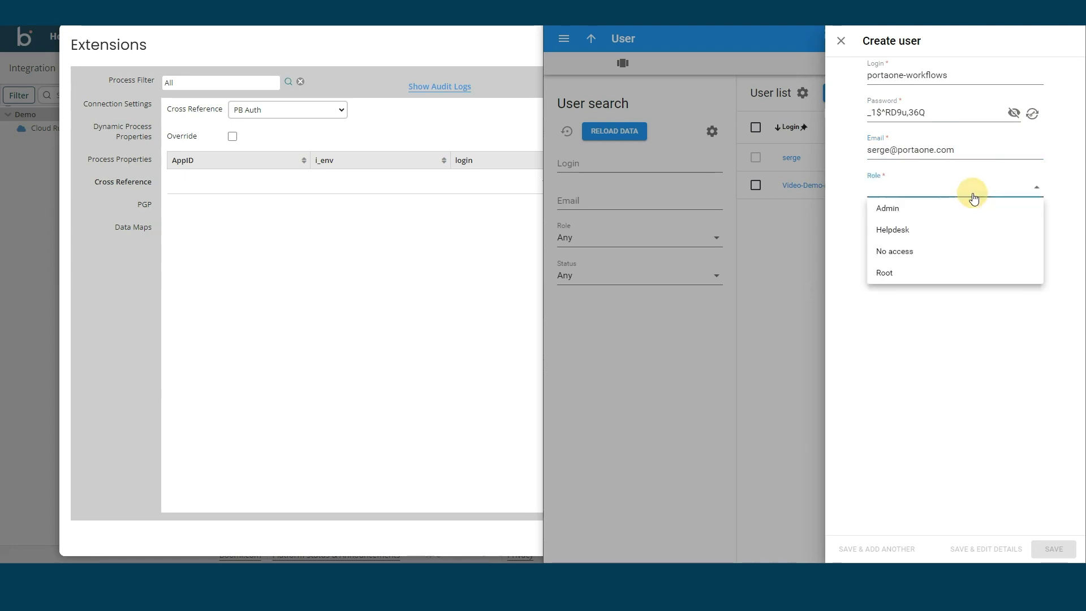
pyautogui.click(931, 211)
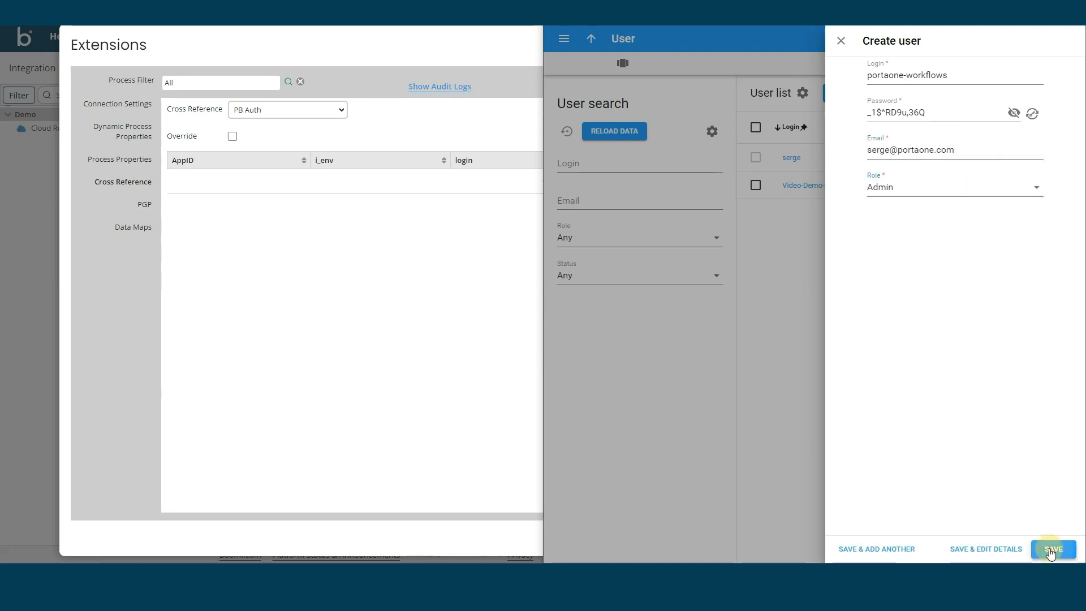
pyautogui.click(1053, 548)
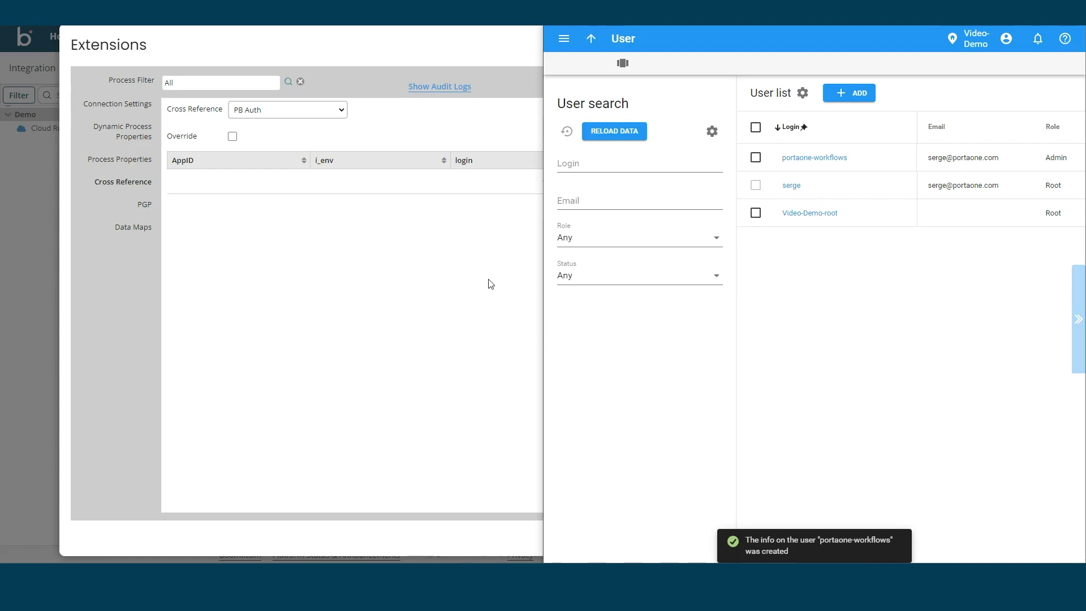
pyautogui.click(234, 137)
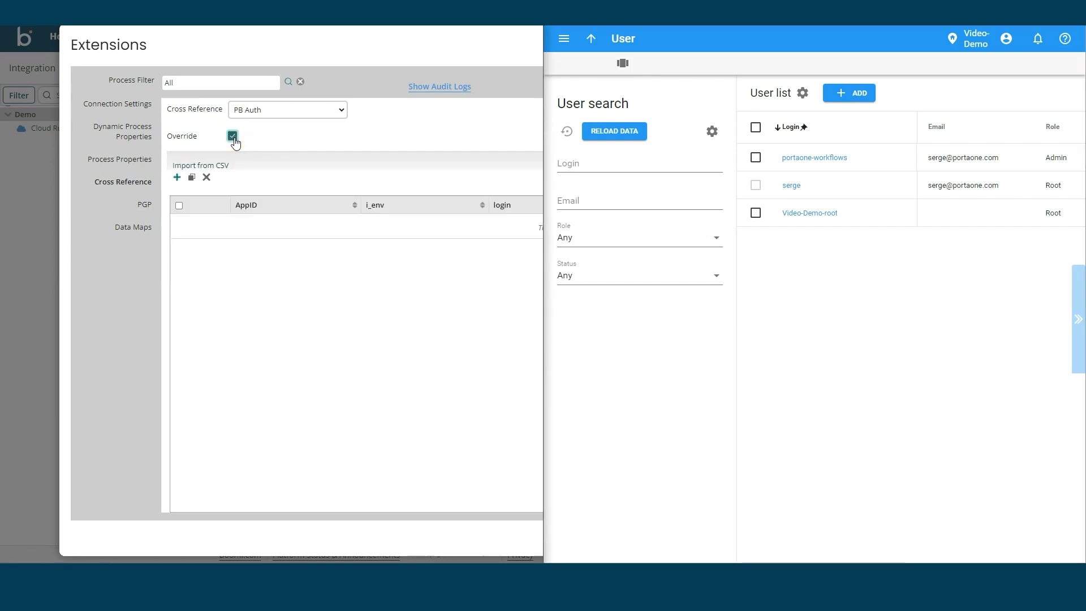
# Step: Add a PB Auth cross-reference row with AppID *, i_env * and login portaone-workflows
pyautogui.click(177, 177)
pyautogui.click(262, 221)
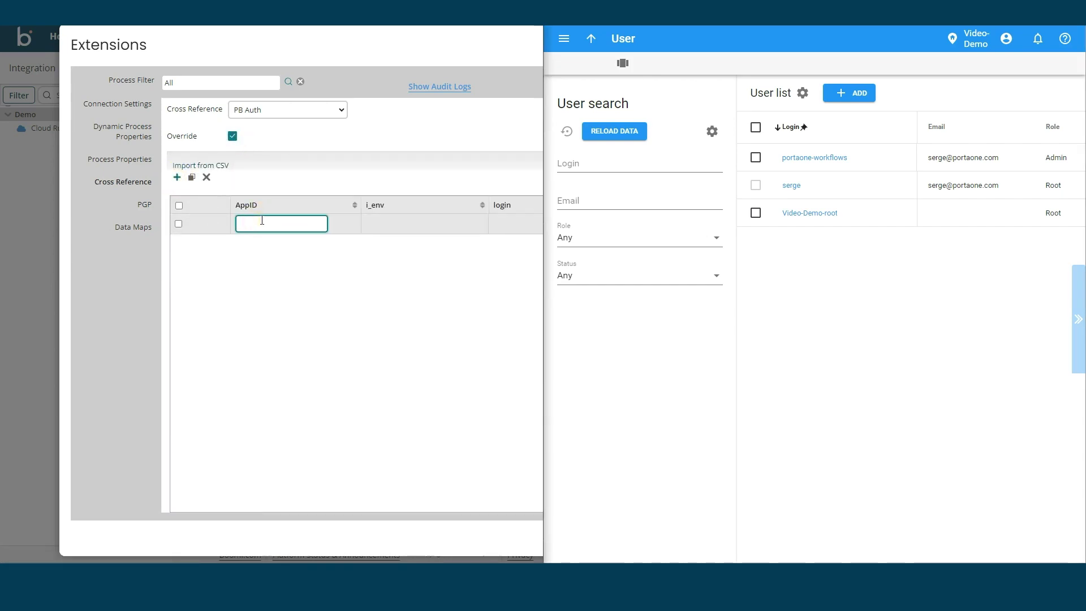
pyautogui.click(394, 222)
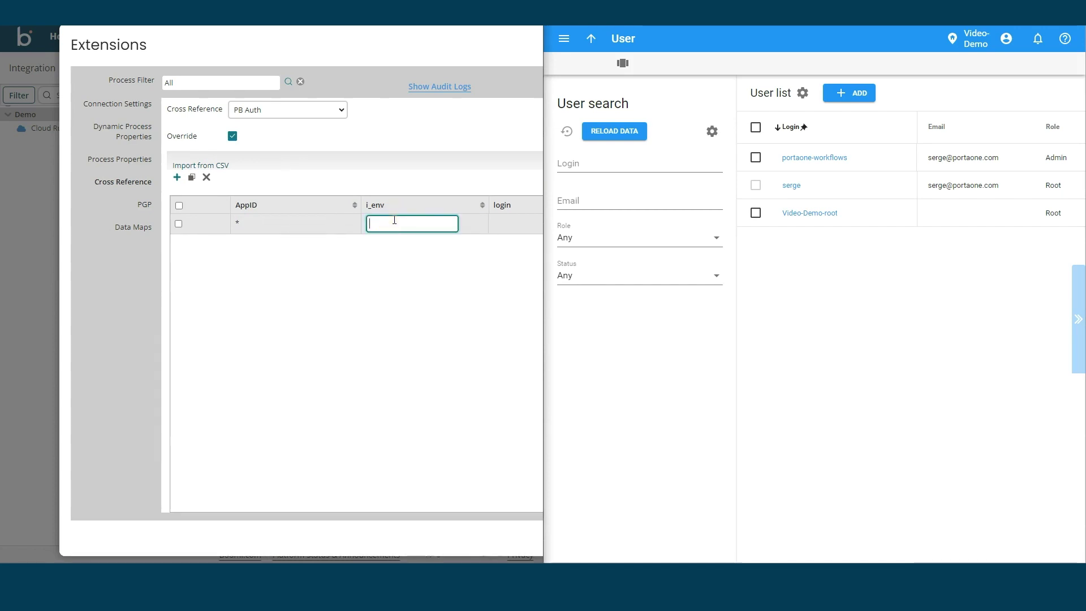
pyautogui.write('8')
pyautogui.press('BackSpace')
pyautogui.write('*')
pyautogui.press('Return')
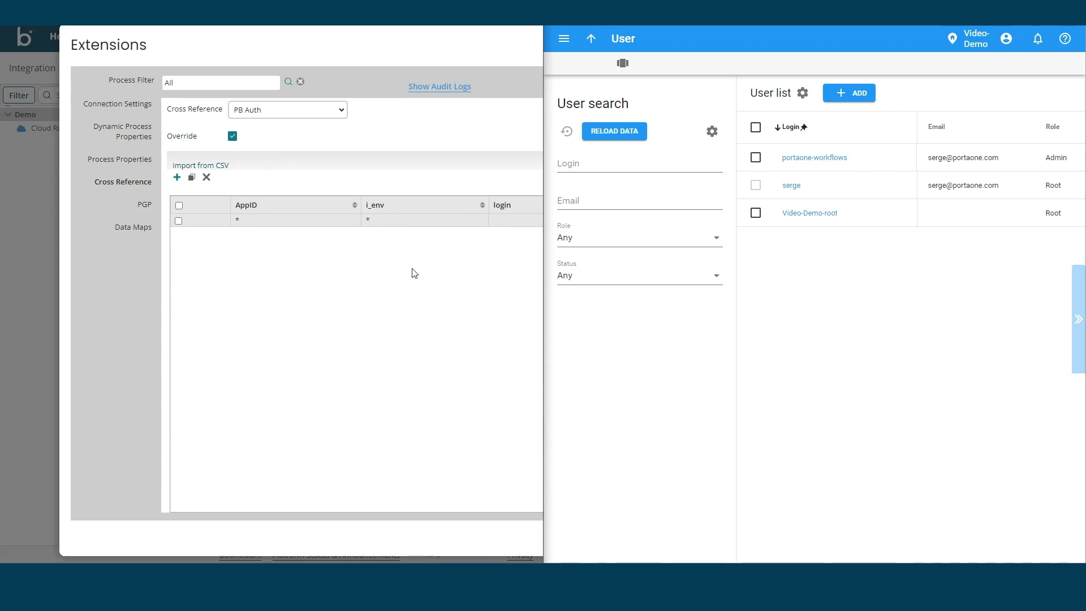
pyautogui.doubleClick(510, 219)
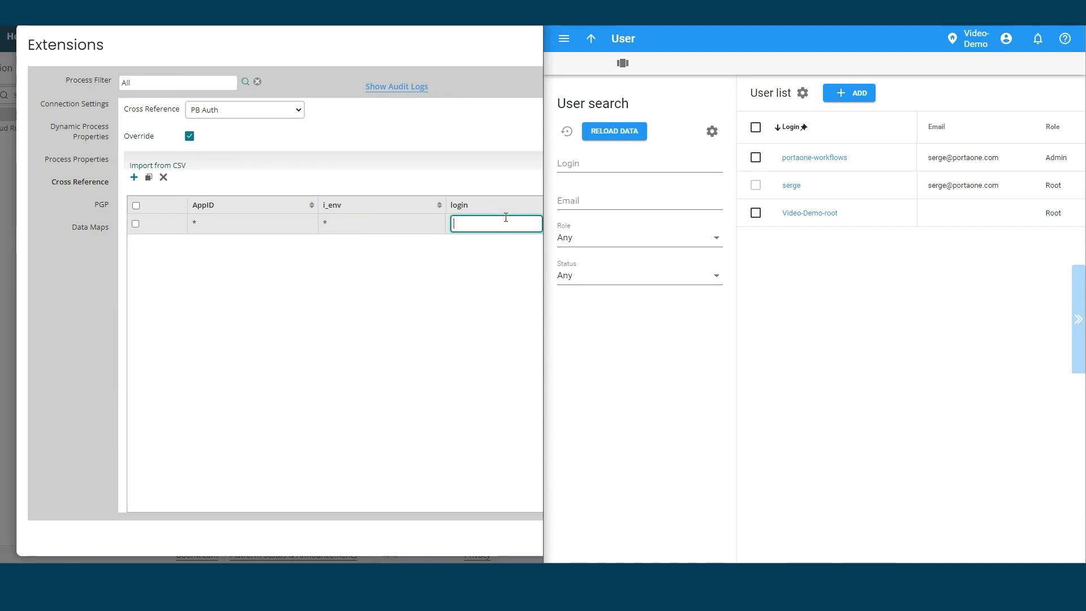
pyautogui.write('portaone-workflows')
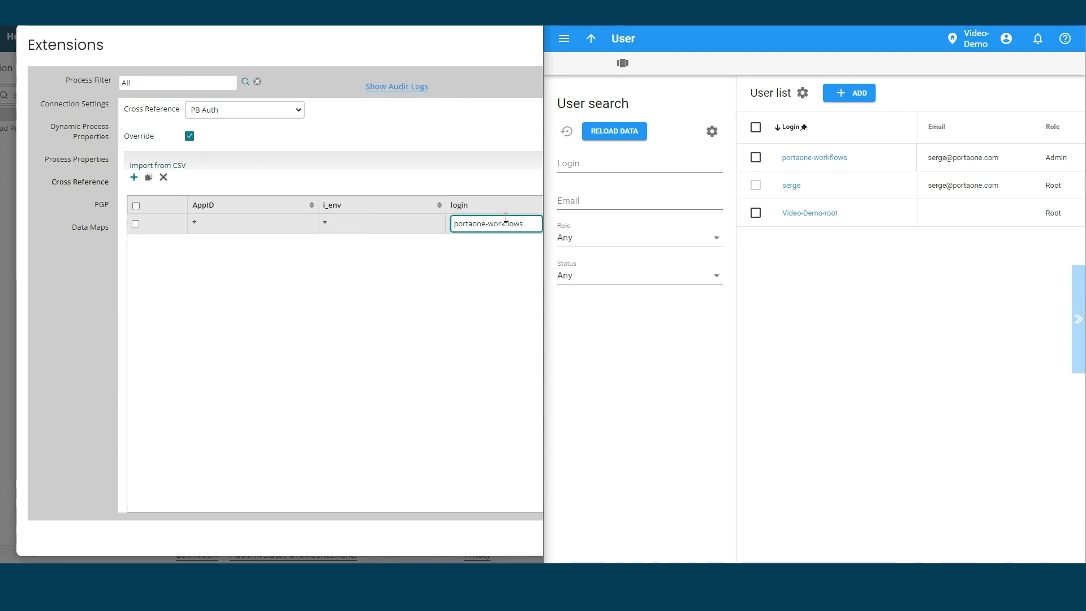
pyautogui.press('Return')
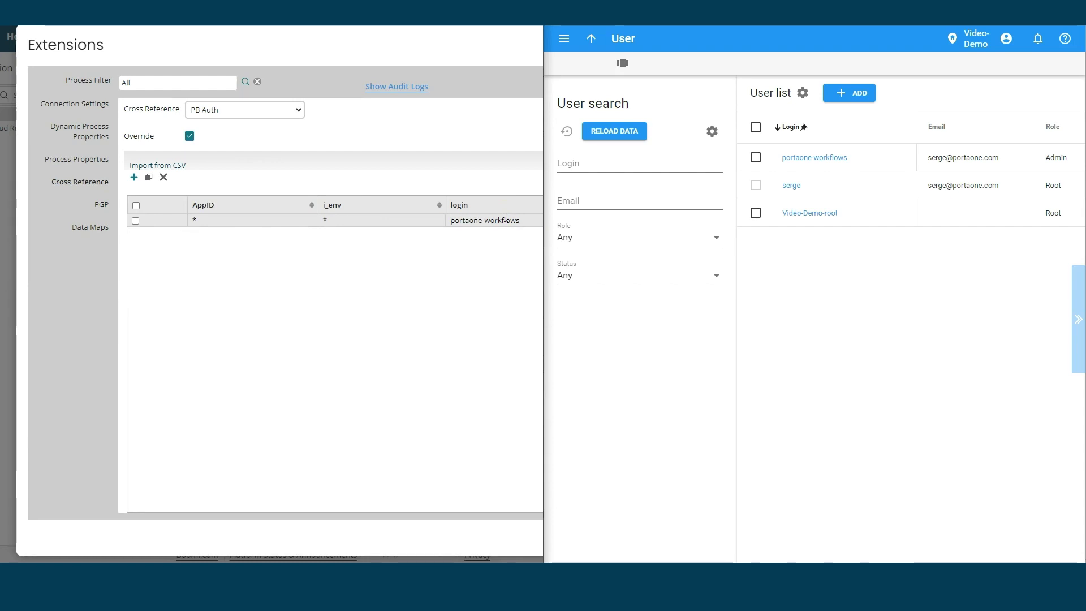
pyautogui.click(813, 158)
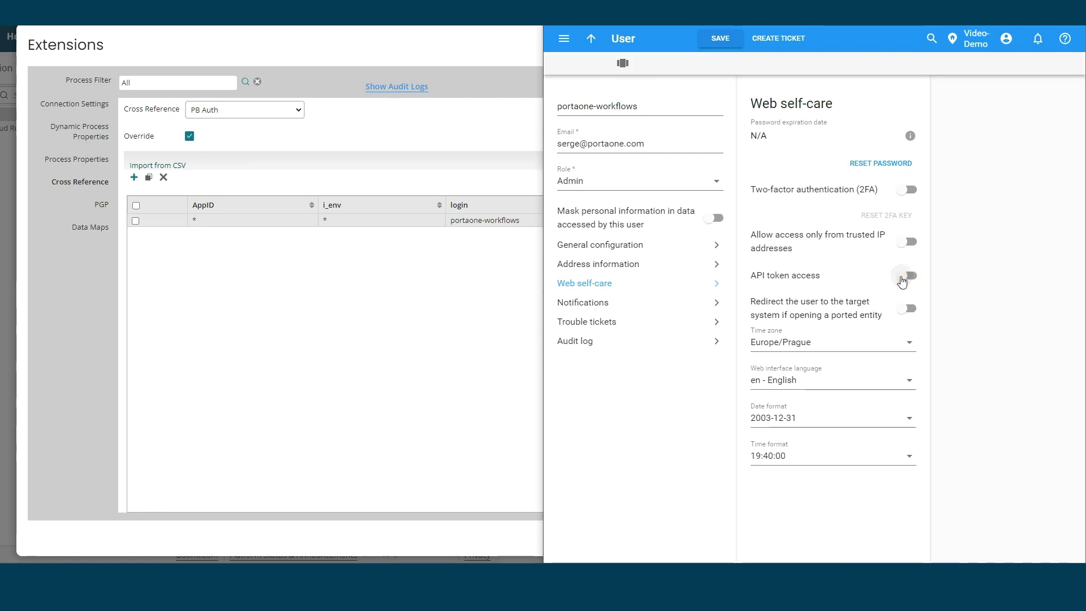
# Step: Enable API token access for portaone-workflows and copy its generated API token
pyautogui.click(906, 276)
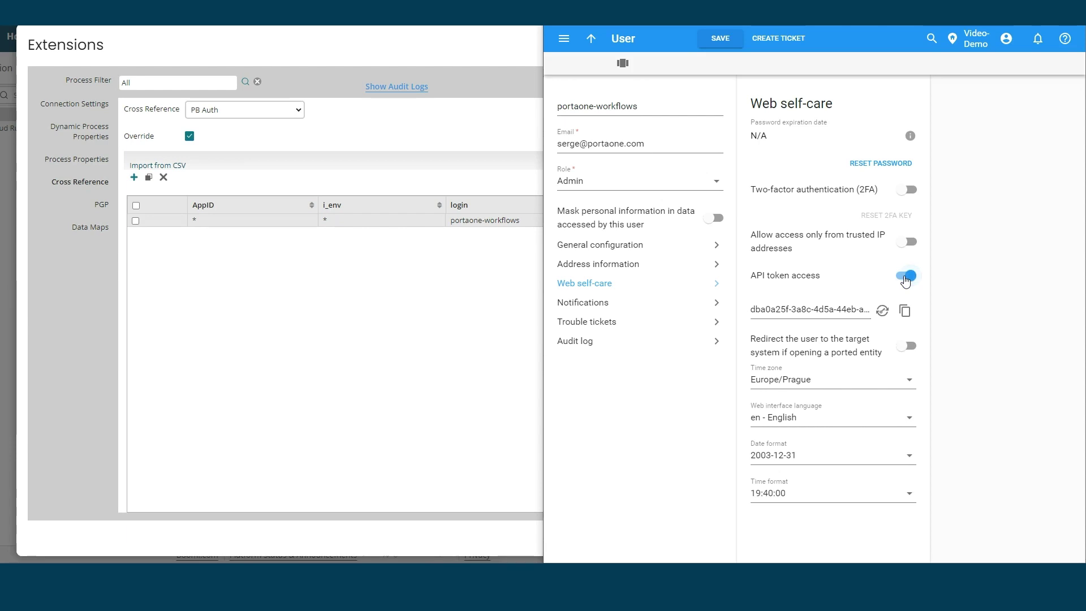
pyautogui.click(906, 312)
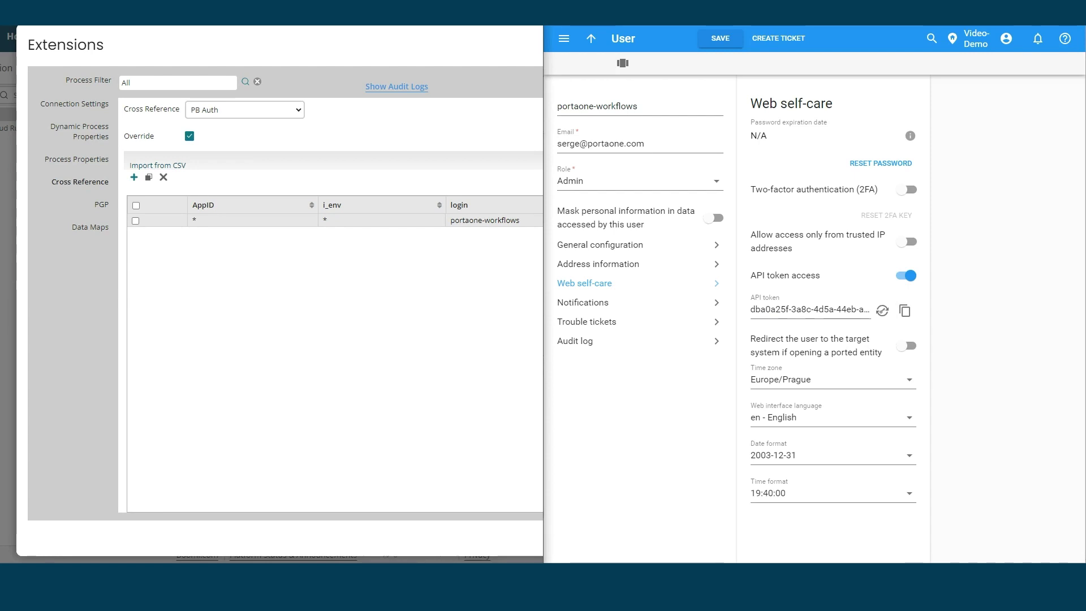
pyautogui.hotkey('ctrl', 't')
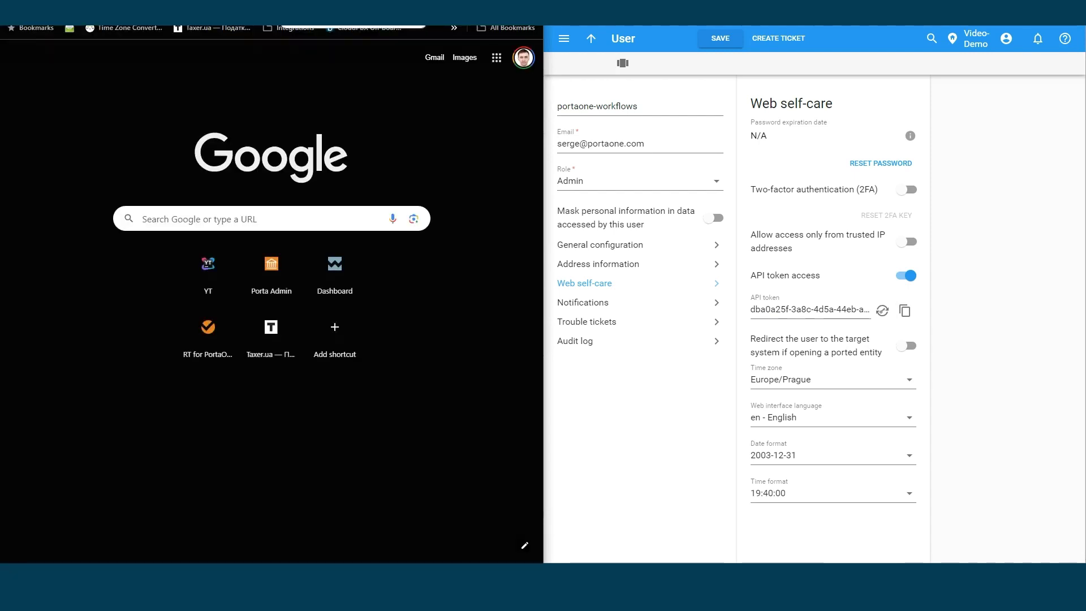
pyautogui.write('pgp')
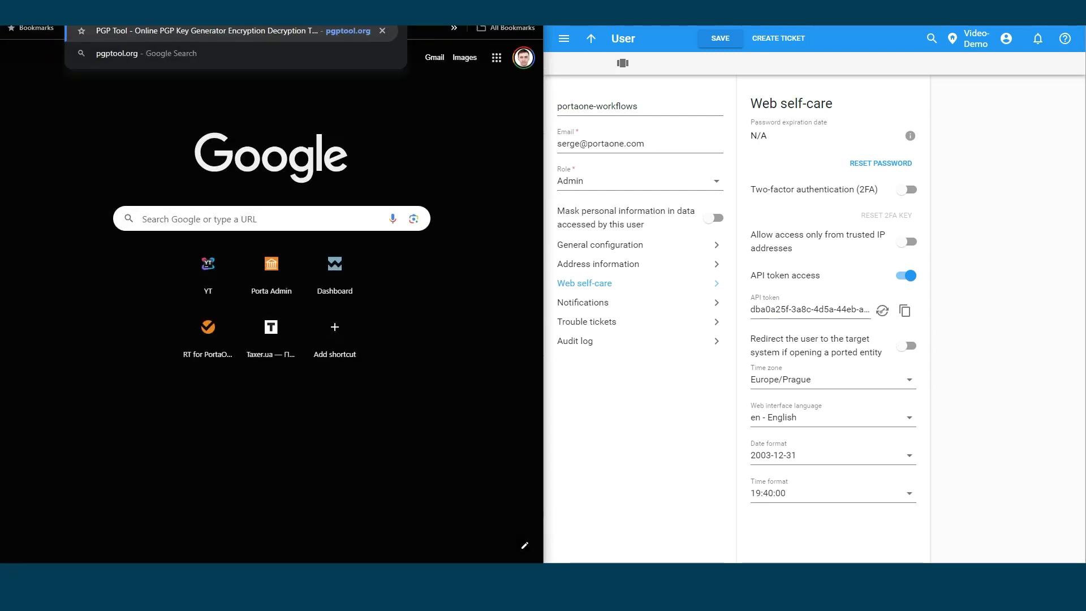
# Step: On pgptool.org's Encrypt (+Sign) form, paste the API token as the plain-text message
pyautogui.press('Return')
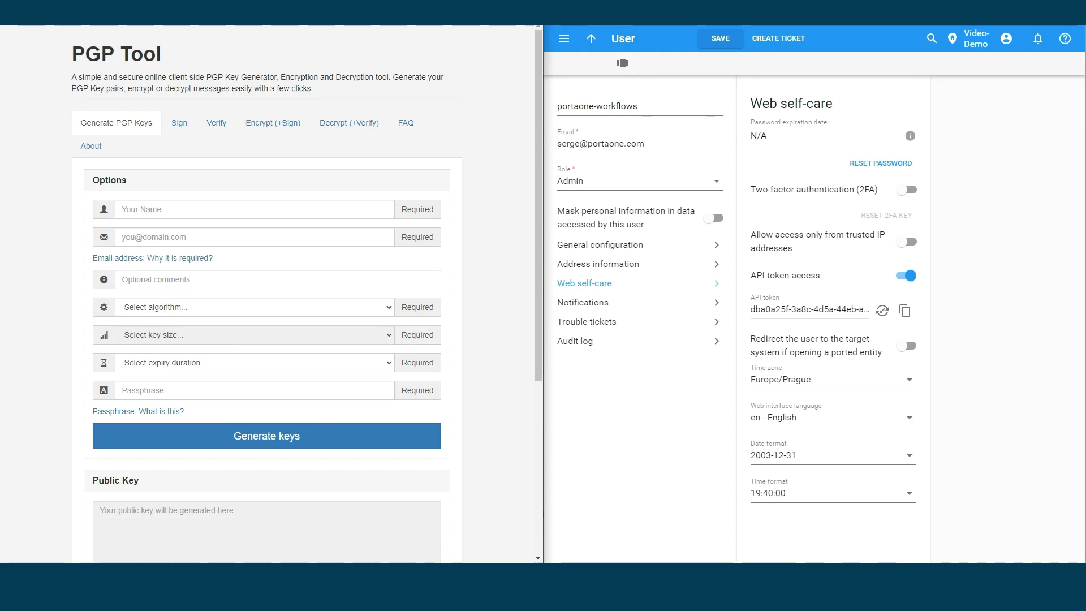
pyautogui.click(273, 123)
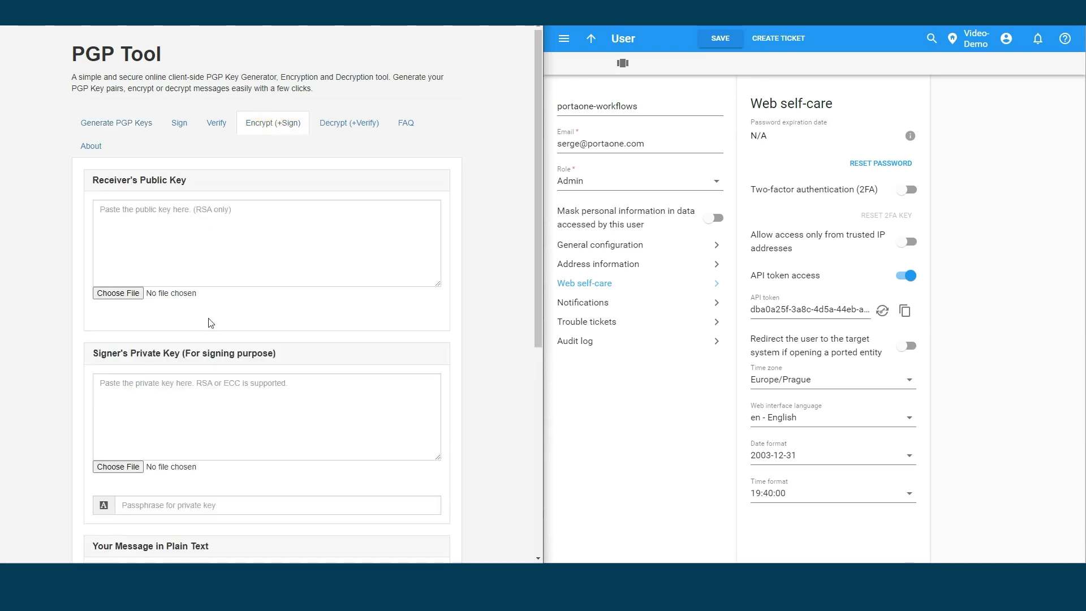
pyautogui.scroll(-2, 210, 323)
pyautogui.scroll(-1, 210, 323)
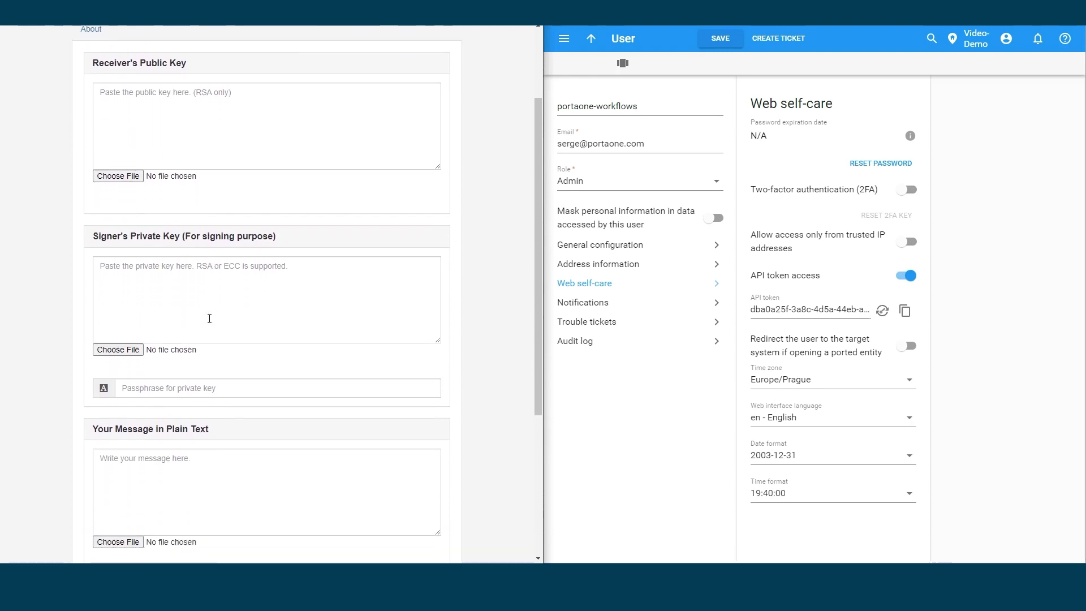
pyautogui.scroll(-1, 209, 318)
pyautogui.click(153, 444)
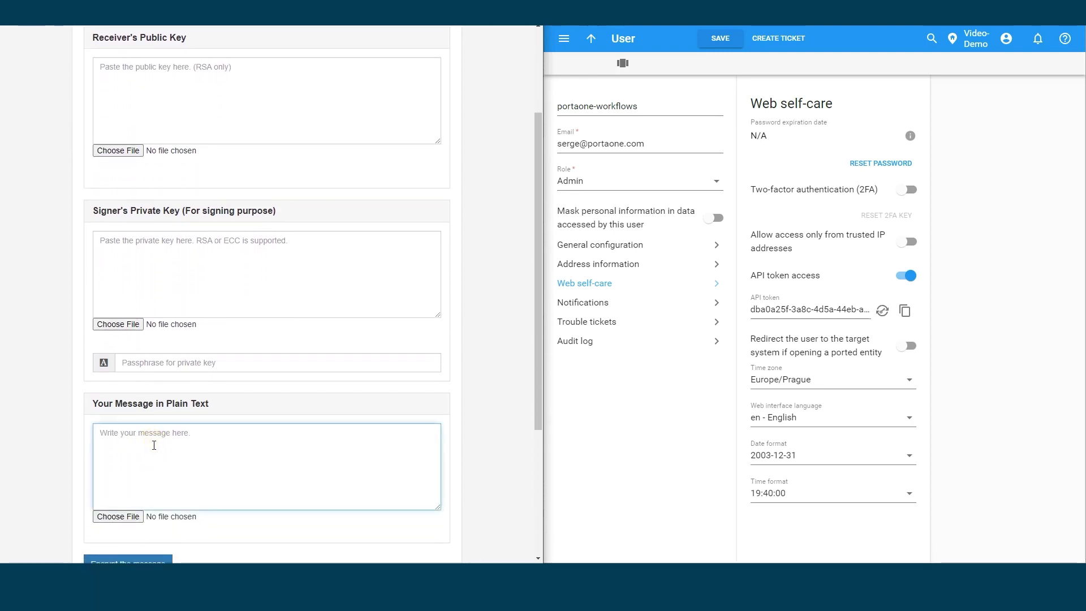
pyautogui.hotkey('ctrl', 'v')
pyautogui.scroll(1, 153, 445)
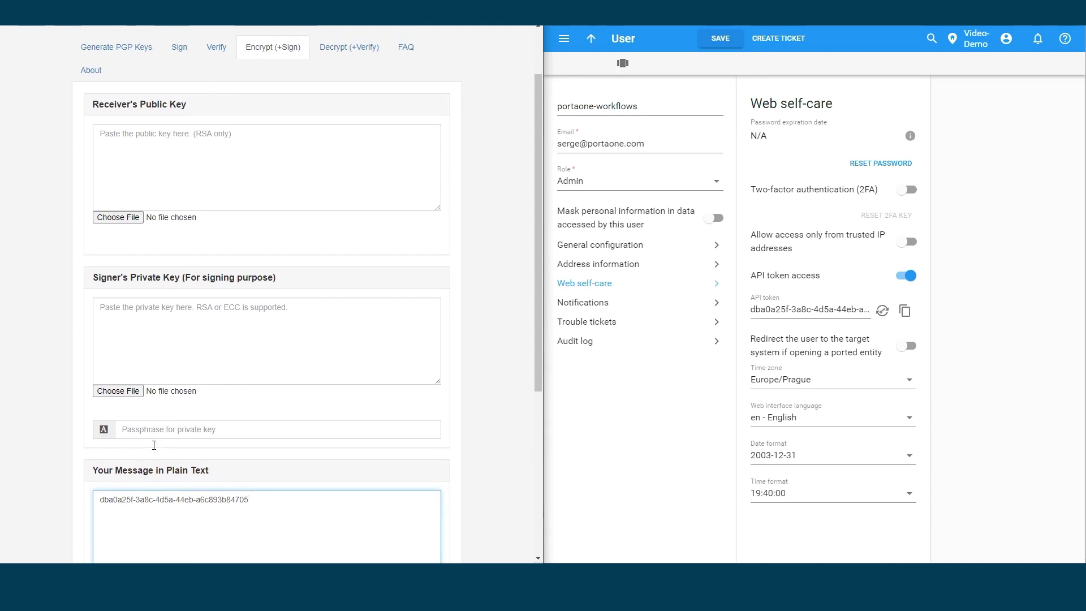
pyautogui.scroll(2, 154, 445)
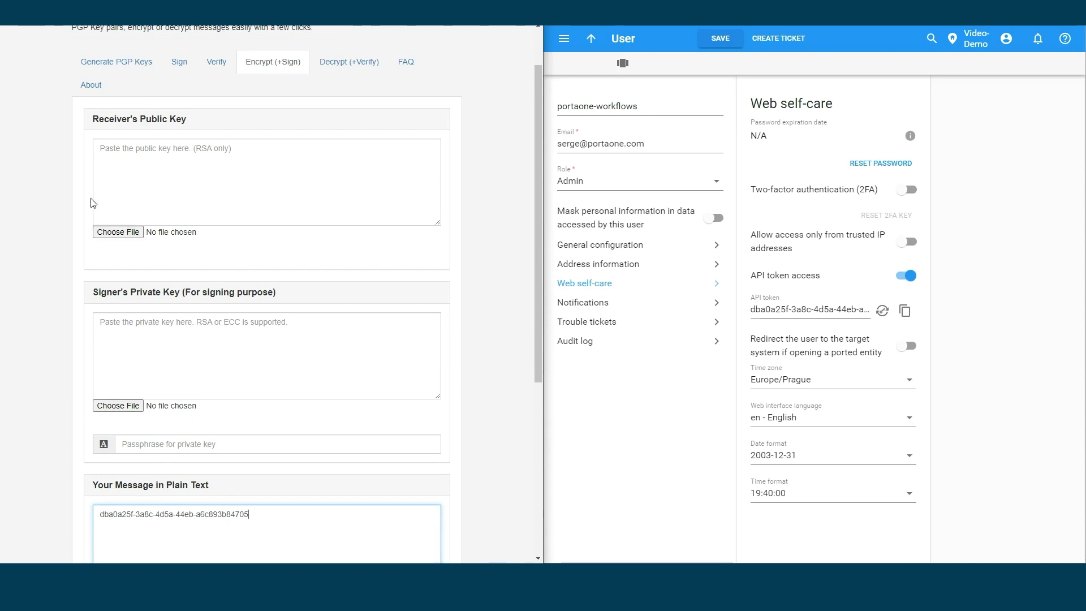
pyautogui.click(114, 234)
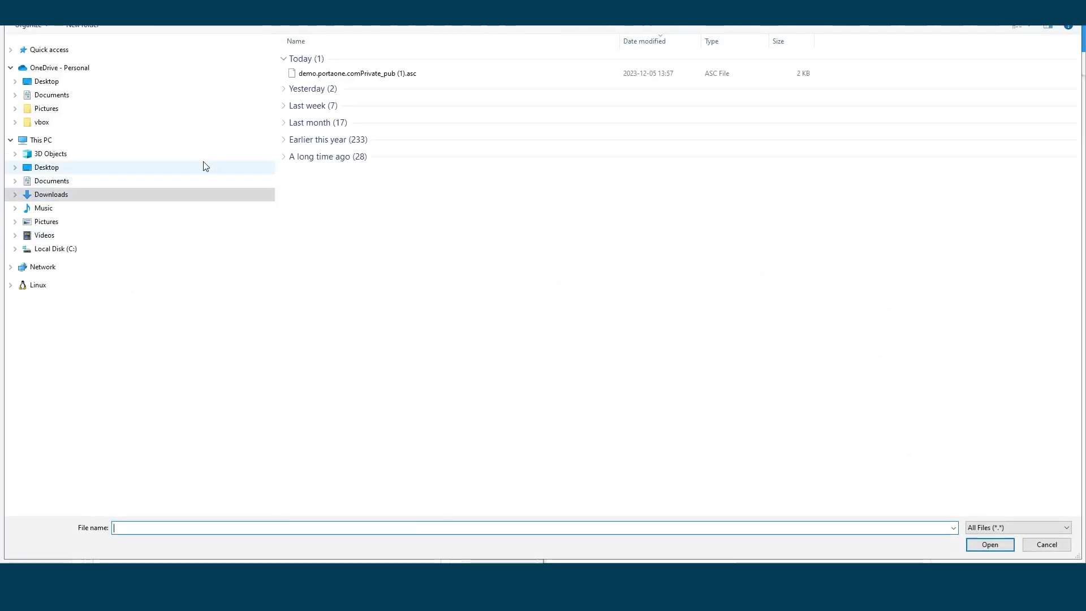
# Step: Load the _pub .asc receiver key, encrypt the token and copy the resulting PGP message
pyautogui.doubleClick(371, 76)
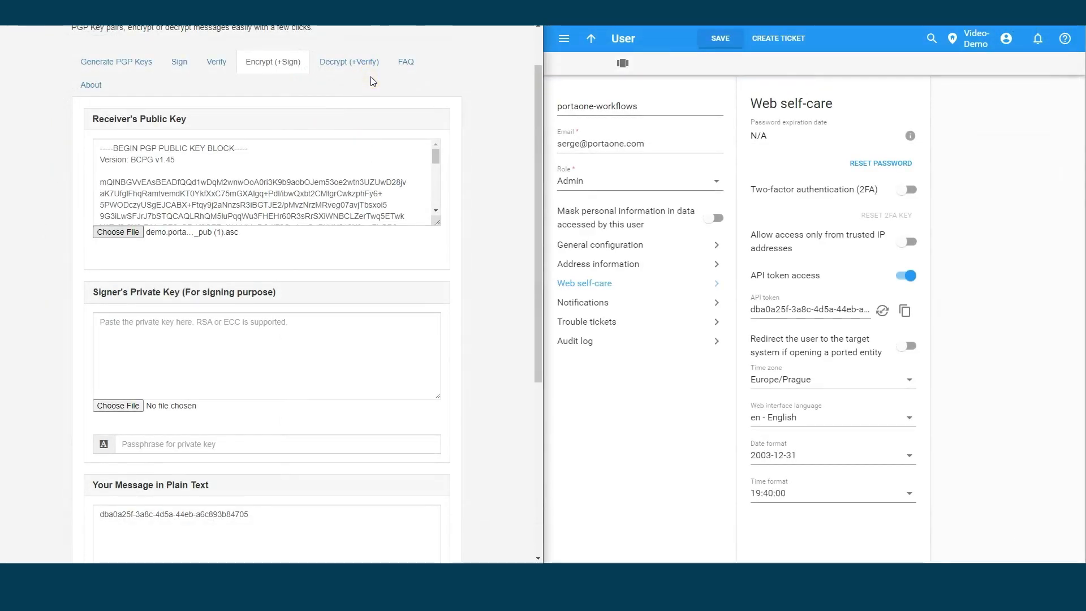
pyautogui.scroll(-3, 246, 341)
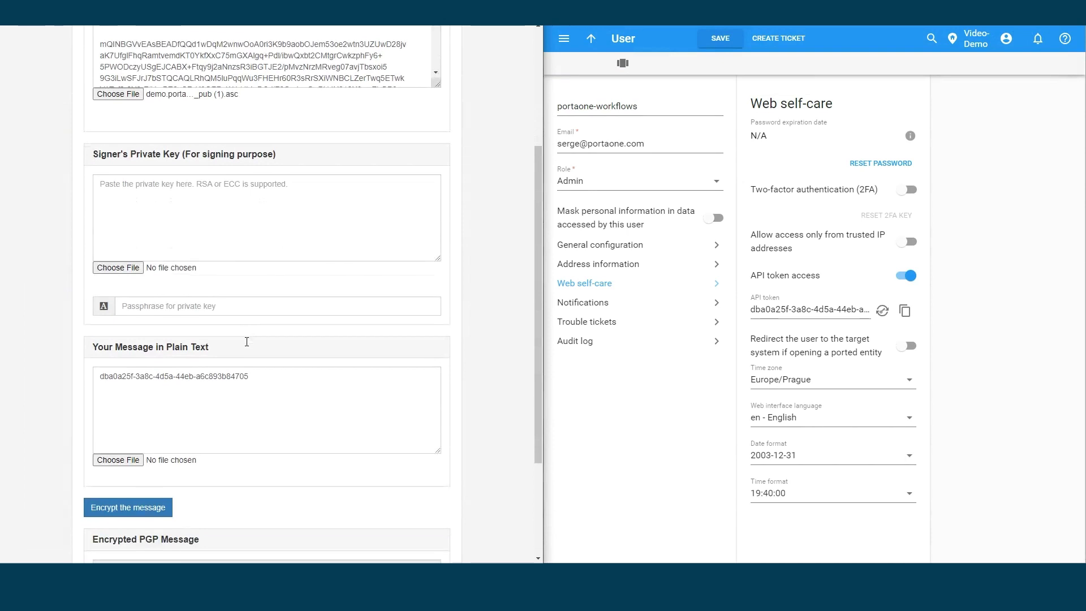
pyautogui.scroll(-3, 246, 341)
pyautogui.click(143, 388)
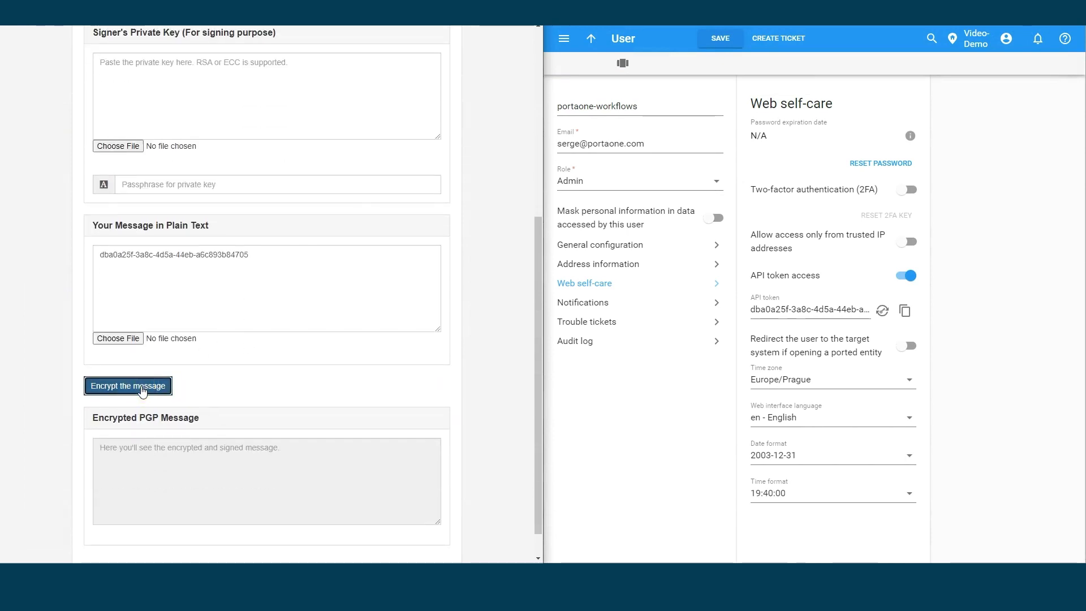
pyautogui.scroll(-2, 224, 425)
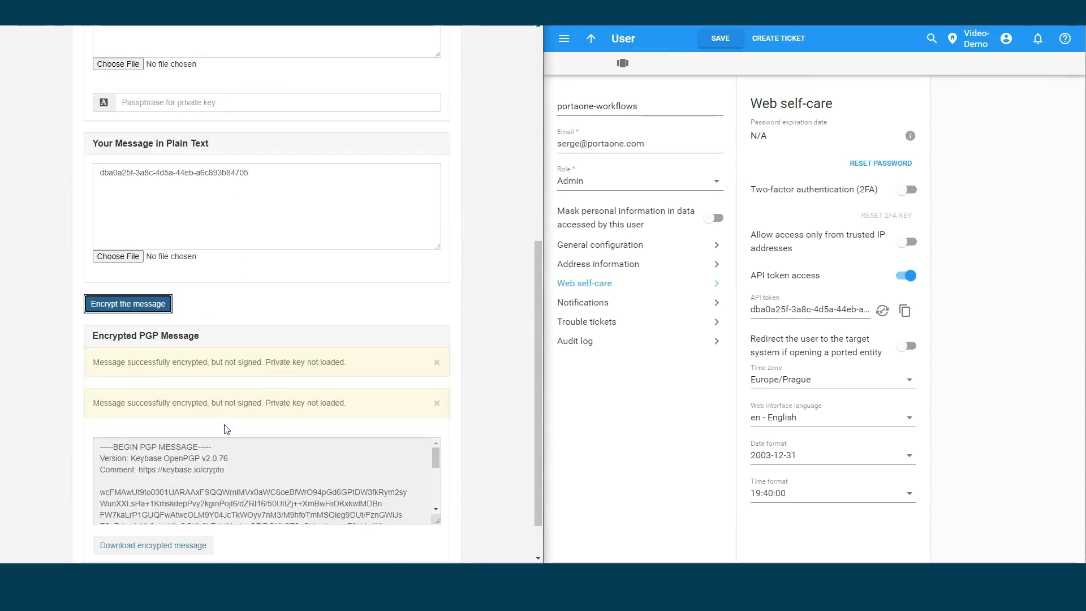
pyautogui.scroll(-1, 225, 425)
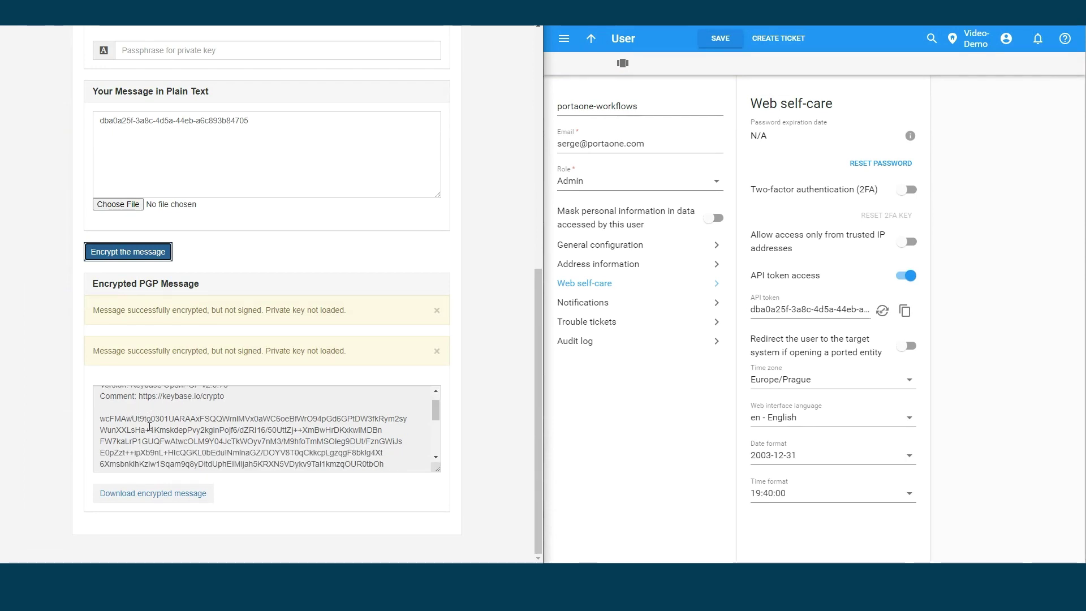
pyautogui.scroll(-1, 128, 432)
pyautogui.moveTo(101, 408)
pyautogui.mouseDown()
pyautogui.moveTo(176, 465)
pyautogui.moveTo(127, 439)
pyautogui.mouseUp()
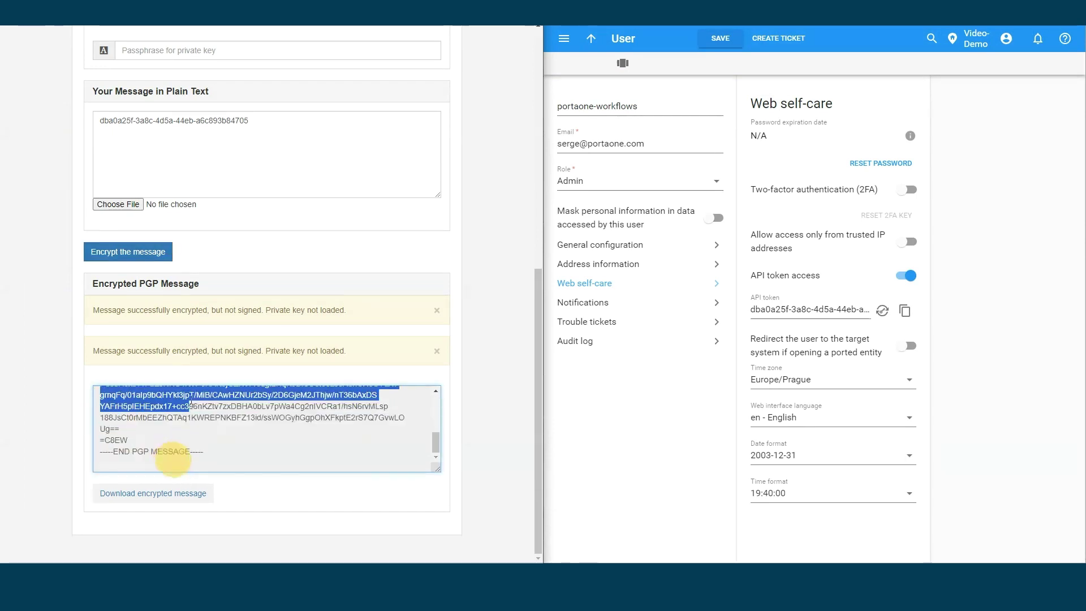
pyautogui.rightClick(138, 414)
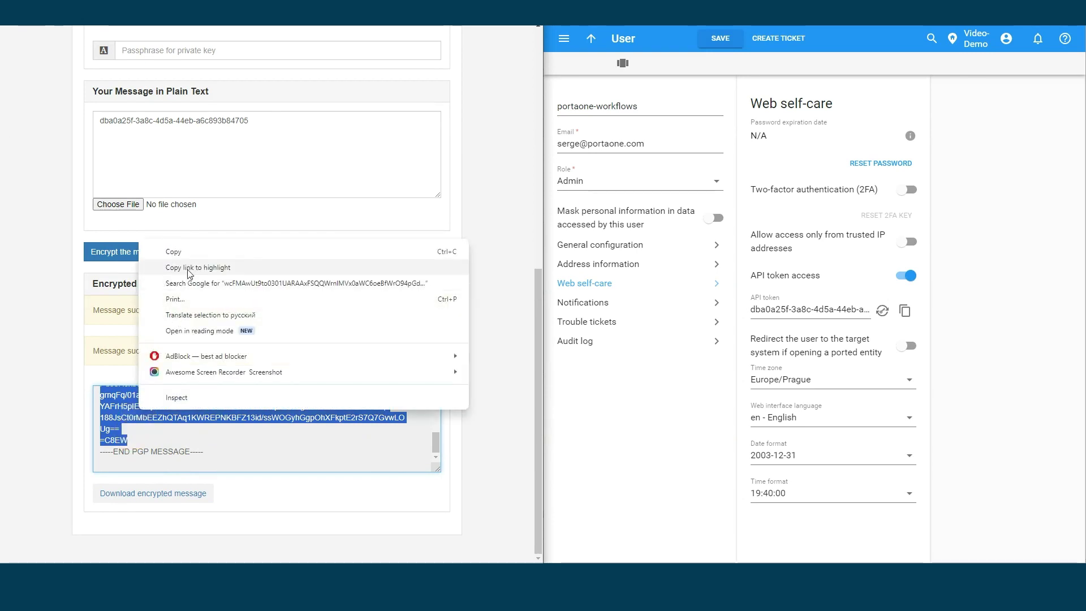
pyautogui.click(173, 251)
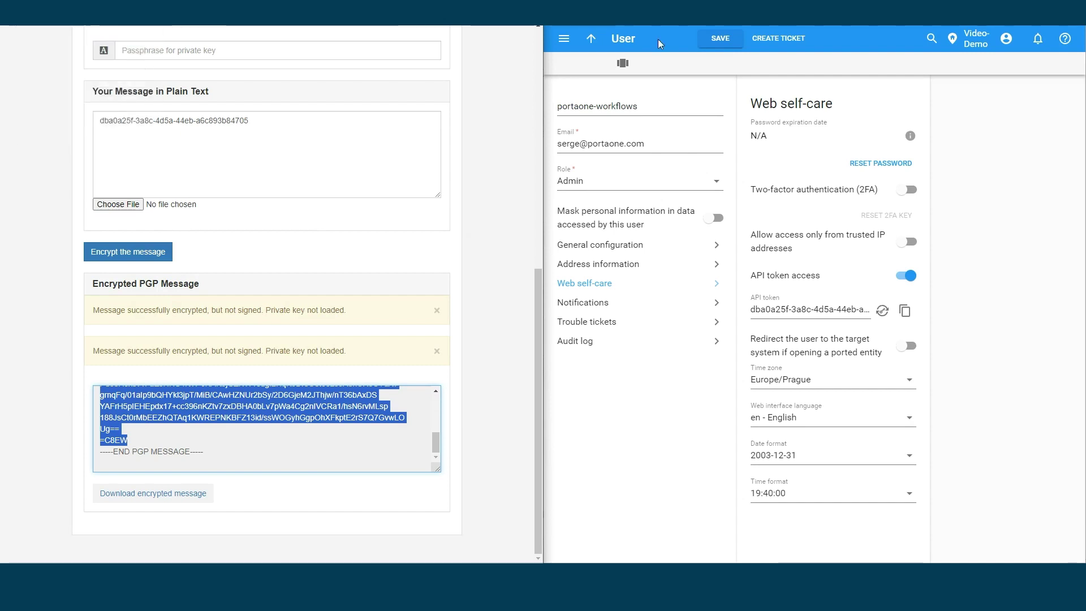
# Step: Save the PortaBilling user, paste the encrypted token into the portaone-workflows row and save the extensions
pyautogui.click(720, 39)
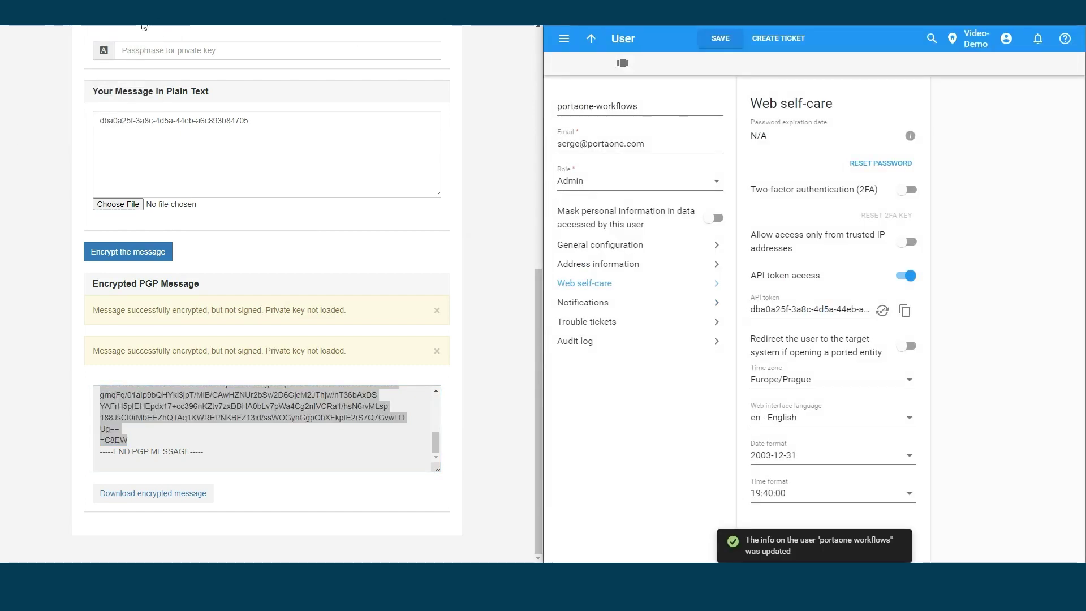
pyautogui.hotkey('ctrl', 'Tab')
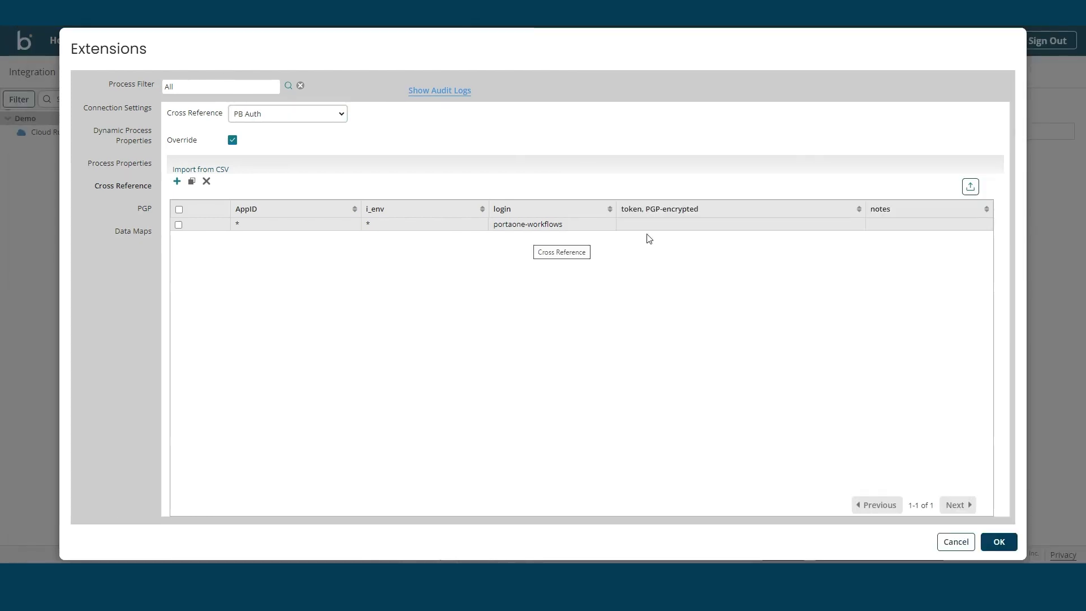
pyautogui.click(650, 226)
pyautogui.hotkey('ctrl', 'v')
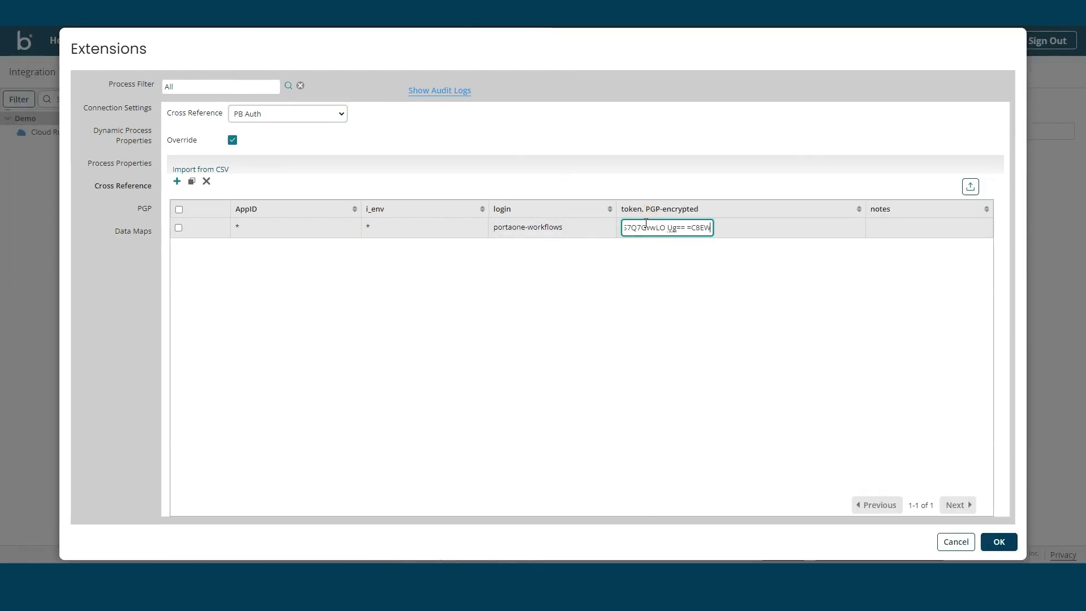
pyautogui.press('Return')
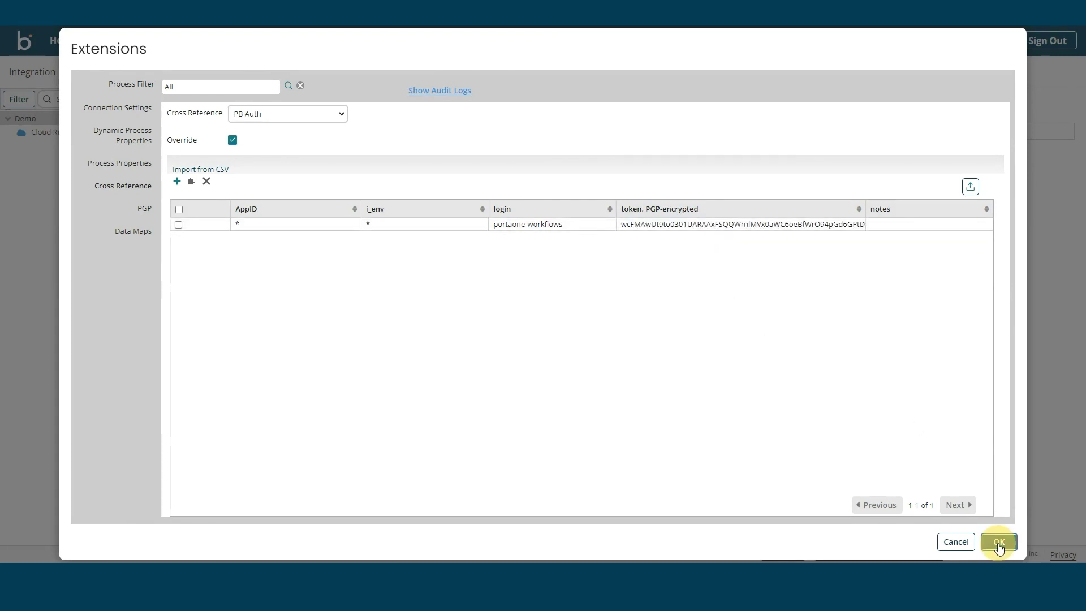
pyautogui.click(999, 542)
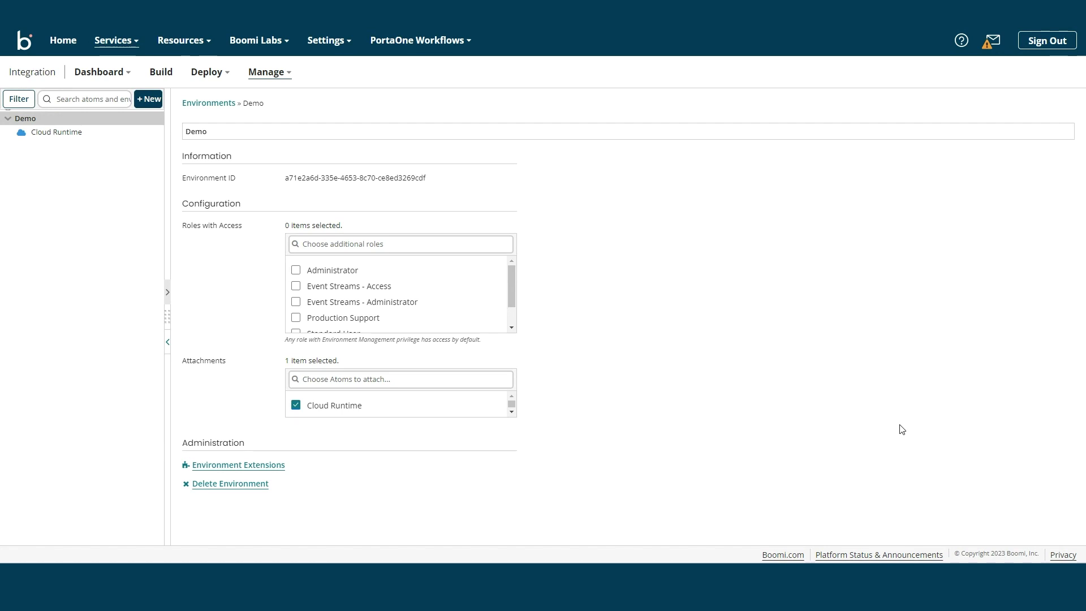
# Step: Resume the PB Event Consumer listener on Cloud Runtime and refresh to confirm both listeners running
pyautogui.click(56, 133)
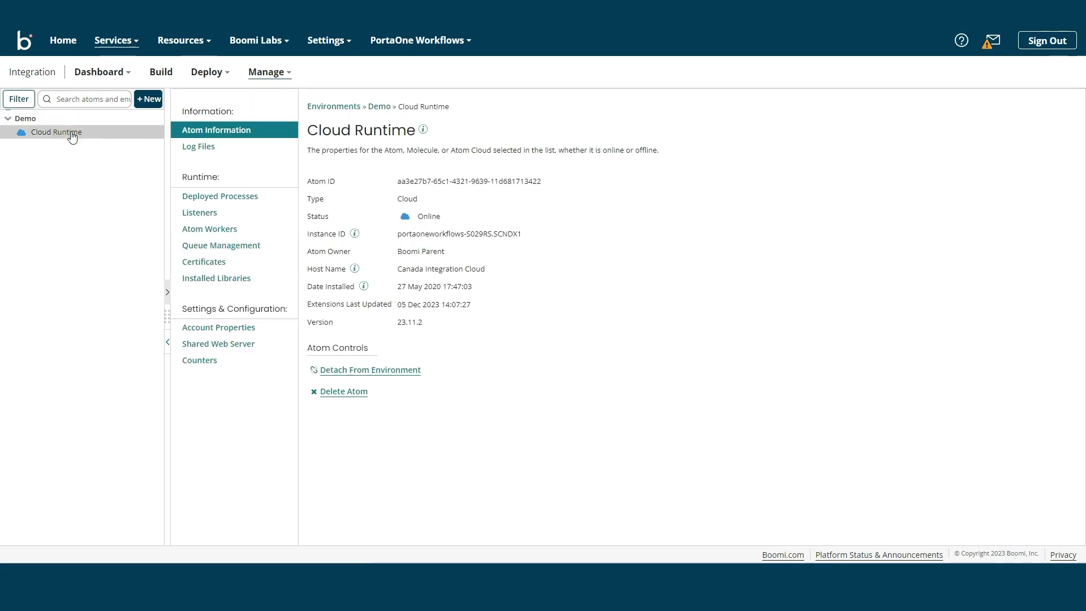
pyautogui.click(225, 217)
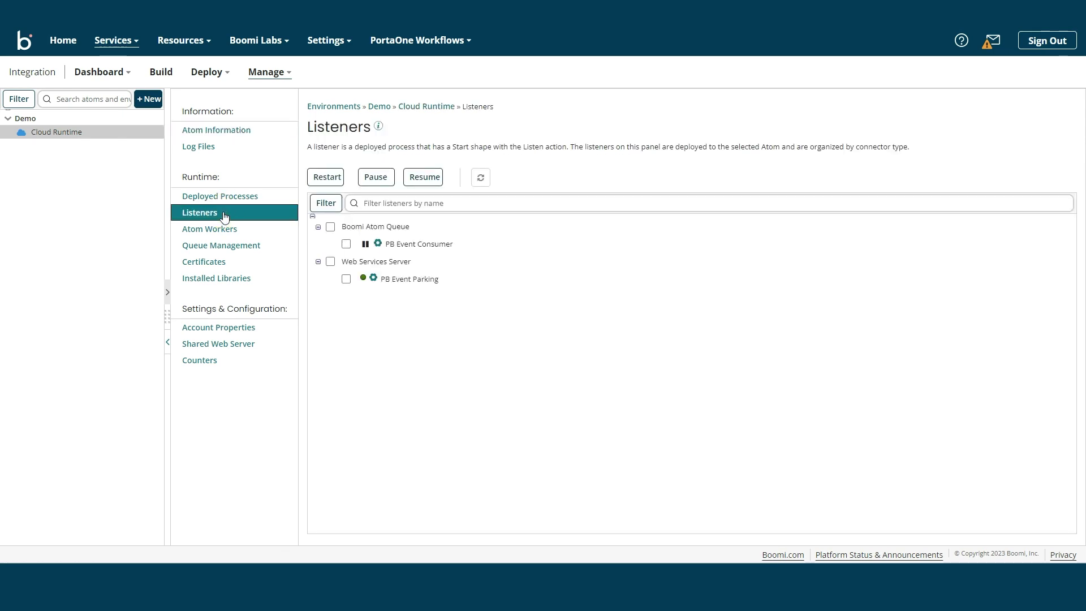
pyautogui.click(378, 245)
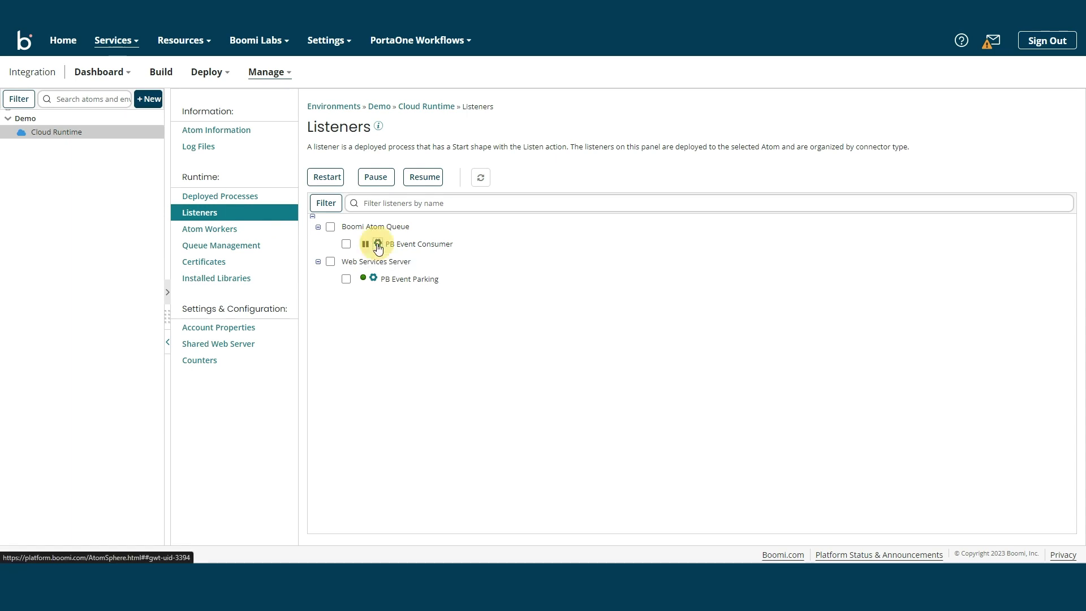
pyautogui.click(399, 280)
pyautogui.click(628, 333)
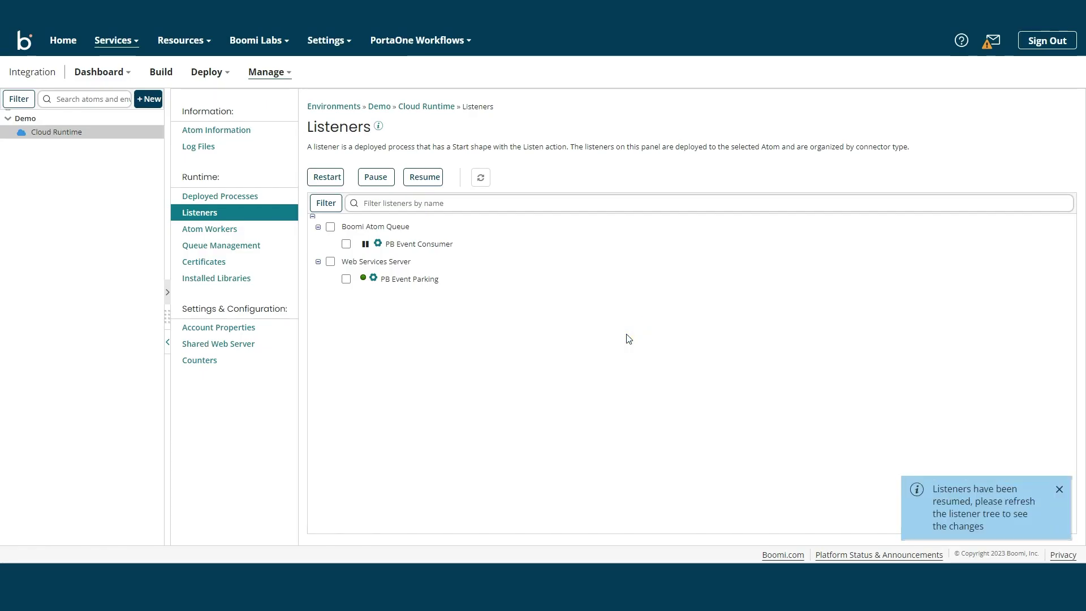
pyautogui.click(480, 177)
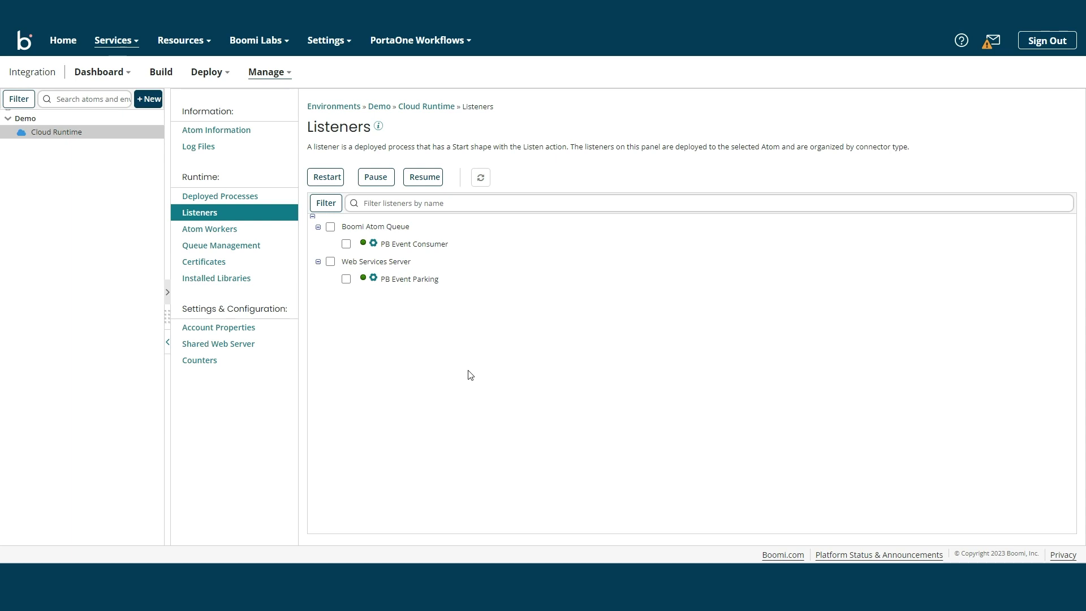
# Step: In Process Reporting, bring up the PB Event Consumer execution's start-step documents
pyautogui.click(270, 72)
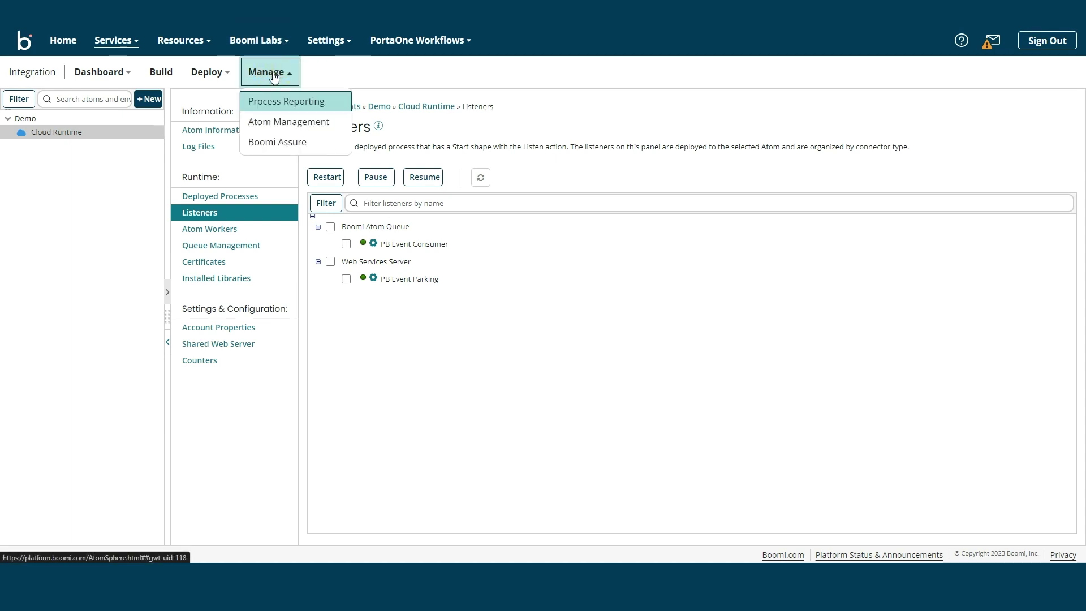
pyautogui.click(289, 104)
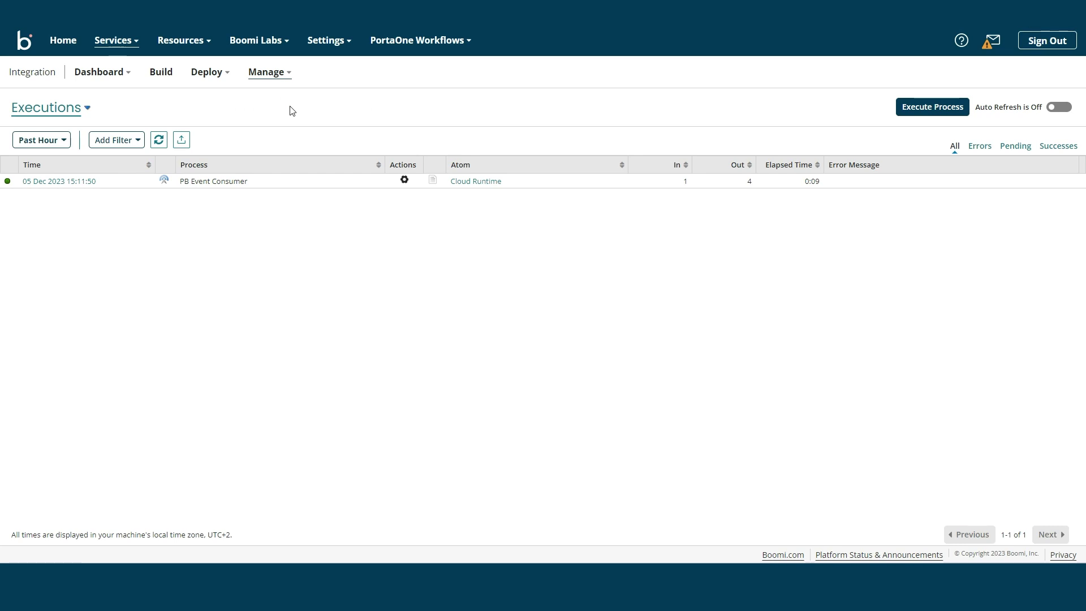
pyautogui.click(70, 182)
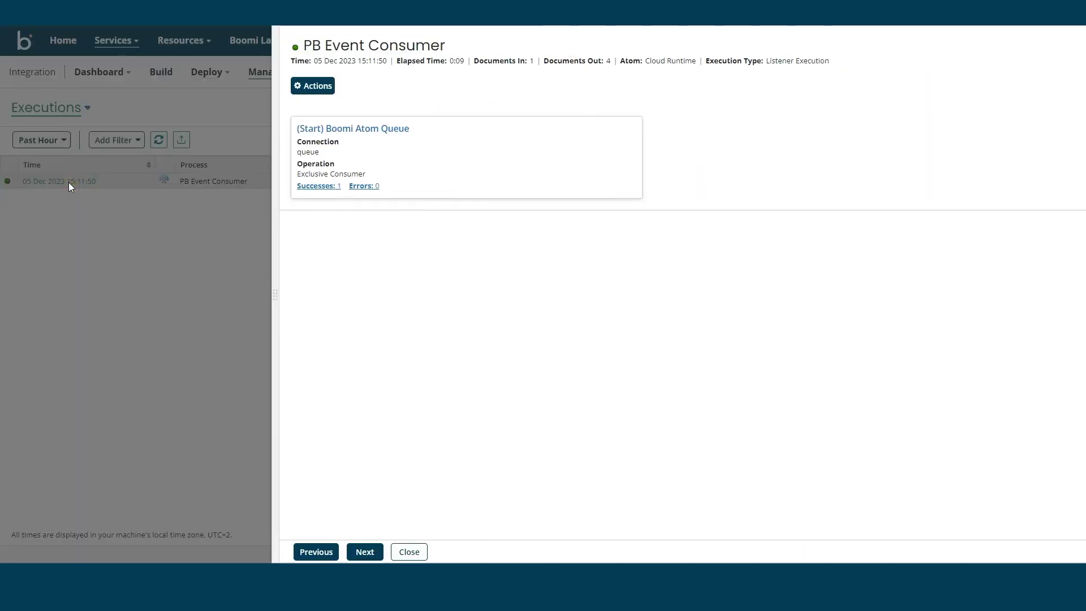
pyautogui.click(350, 129)
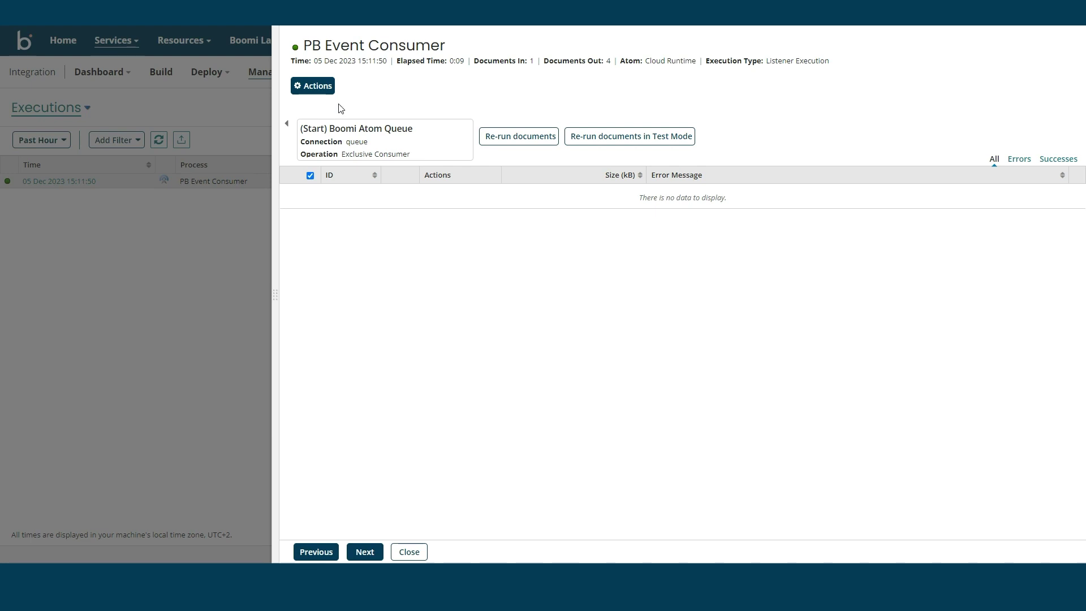
# Step: Review the execution's process logs, close them and reopen the execution details
pyautogui.click(318, 86)
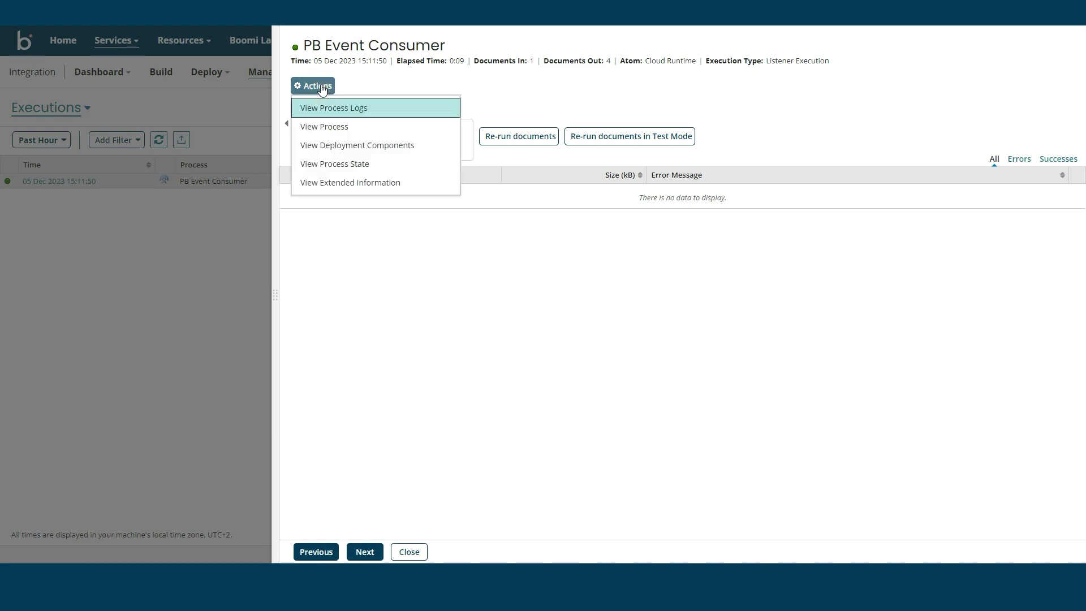
pyautogui.click(339, 108)
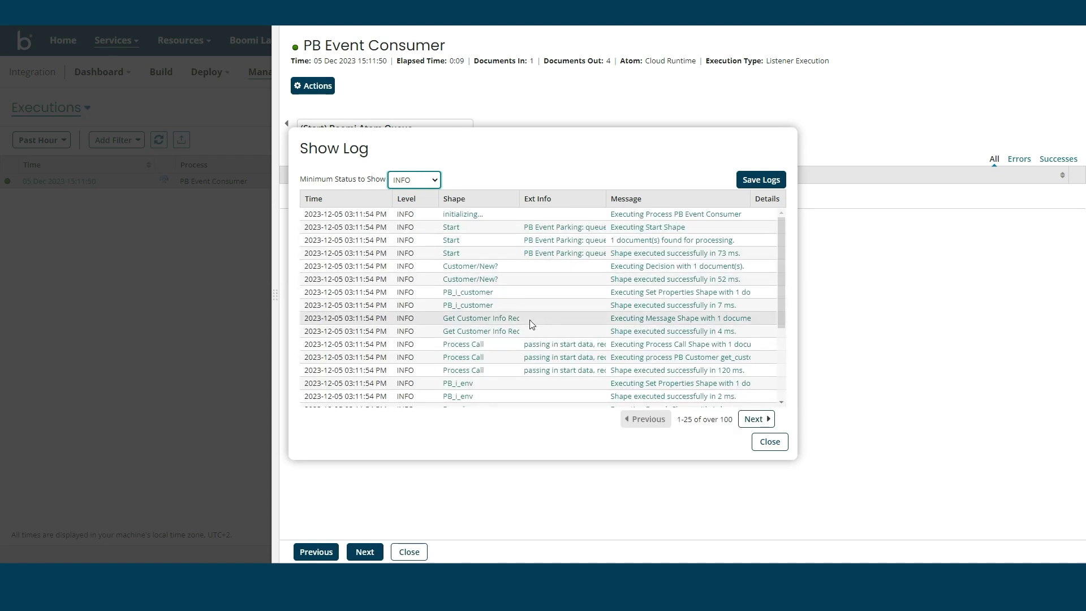
pyautogui.scroll(-3, 529, 327)
pyautogui.scroll(-3, 529, 330)
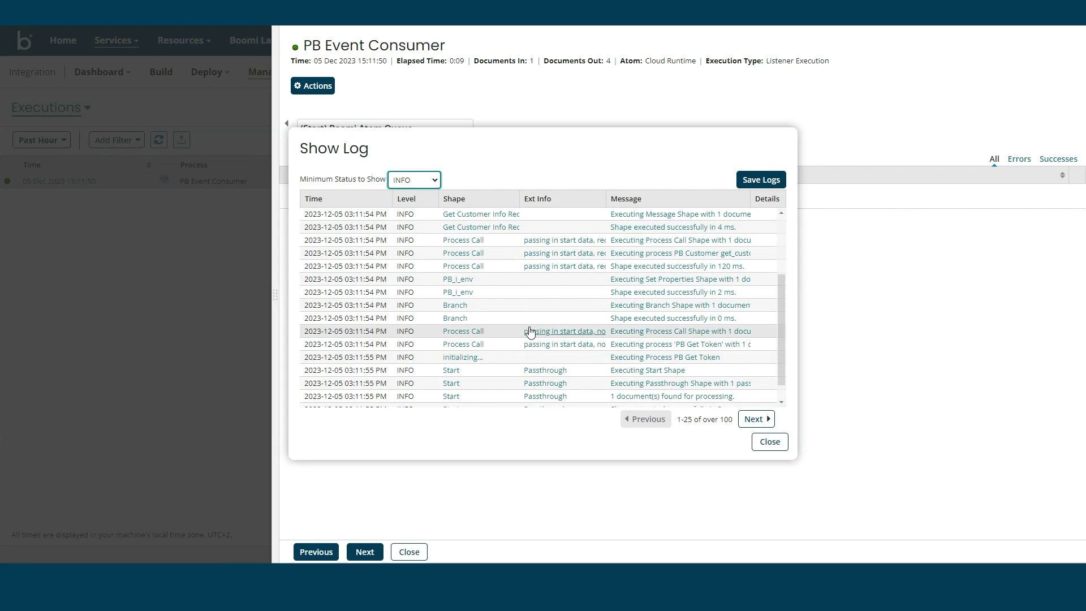
pyautogui.scroll(3, 529, 327)
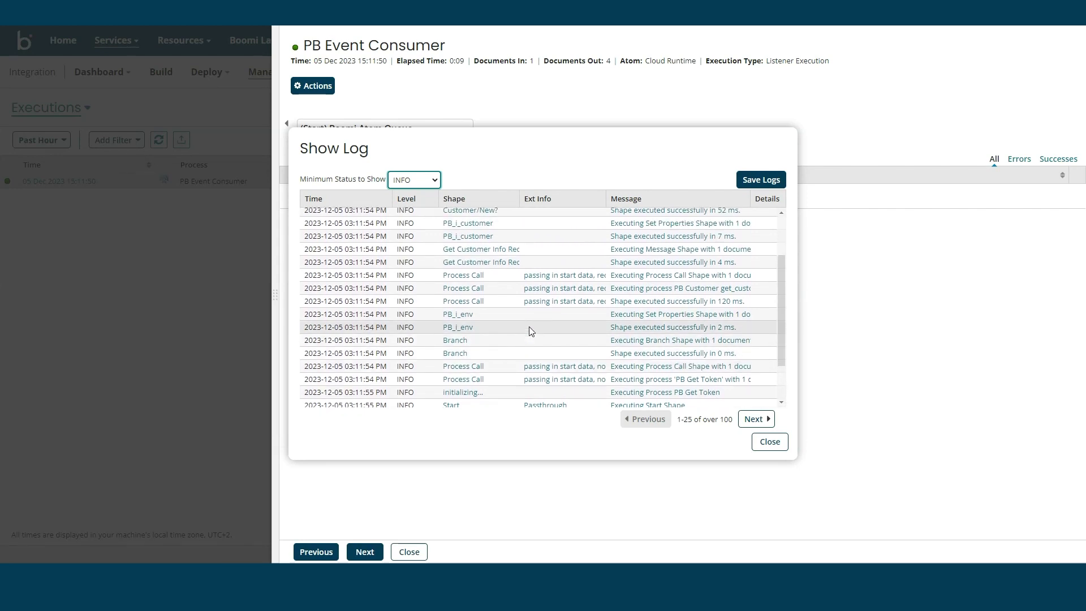
pyautogui.click(770, 441)
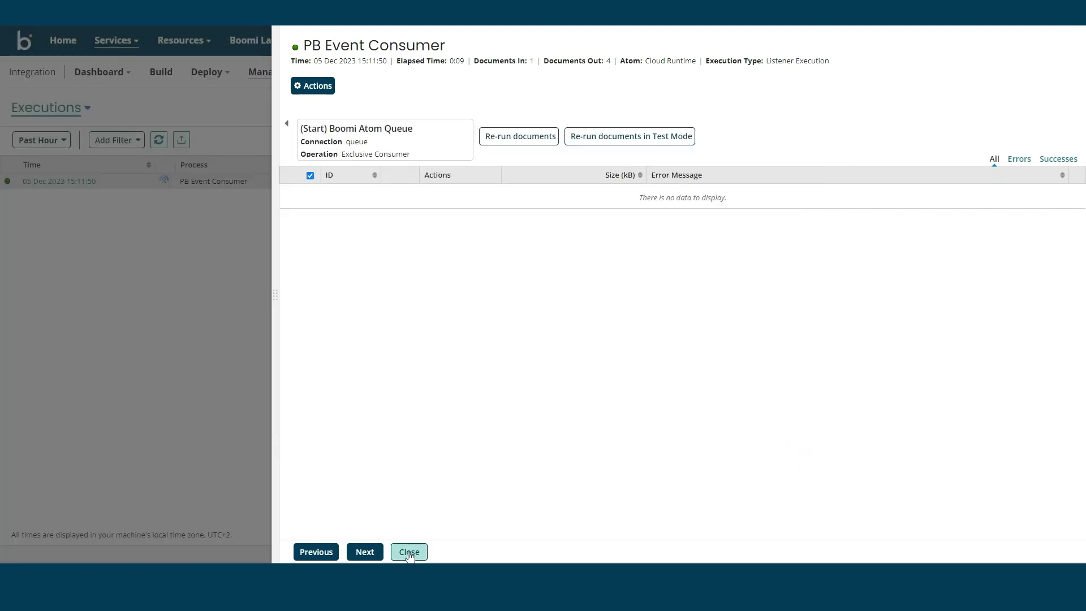
pyautogui.click(287, 124)
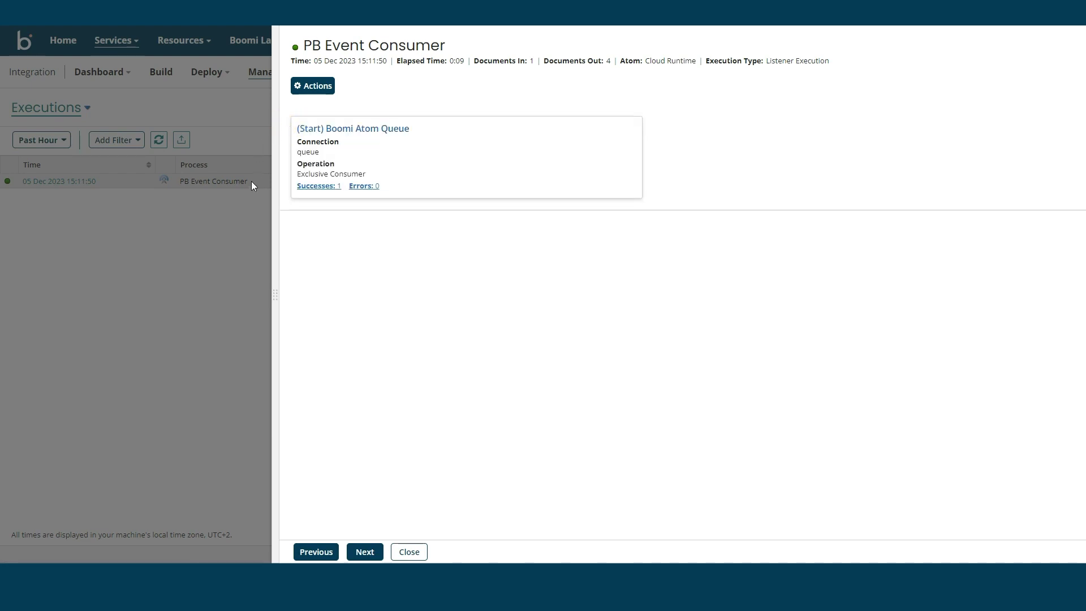
pyautogui.click(242, 222)
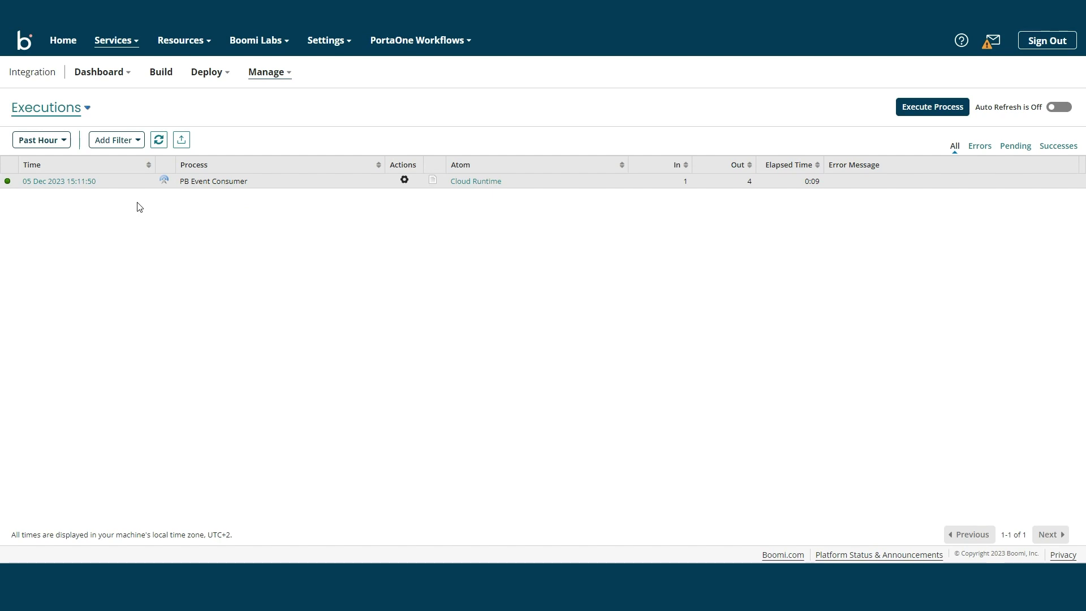
pyautogui.click(52, 181)
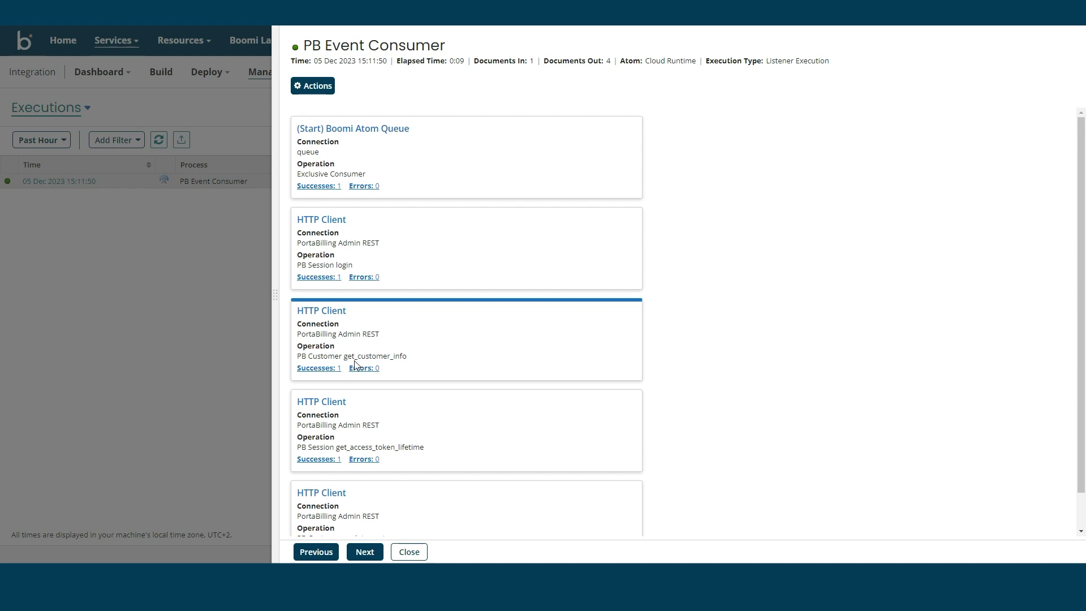
pyautogui.scroll(-1, 355, 364)
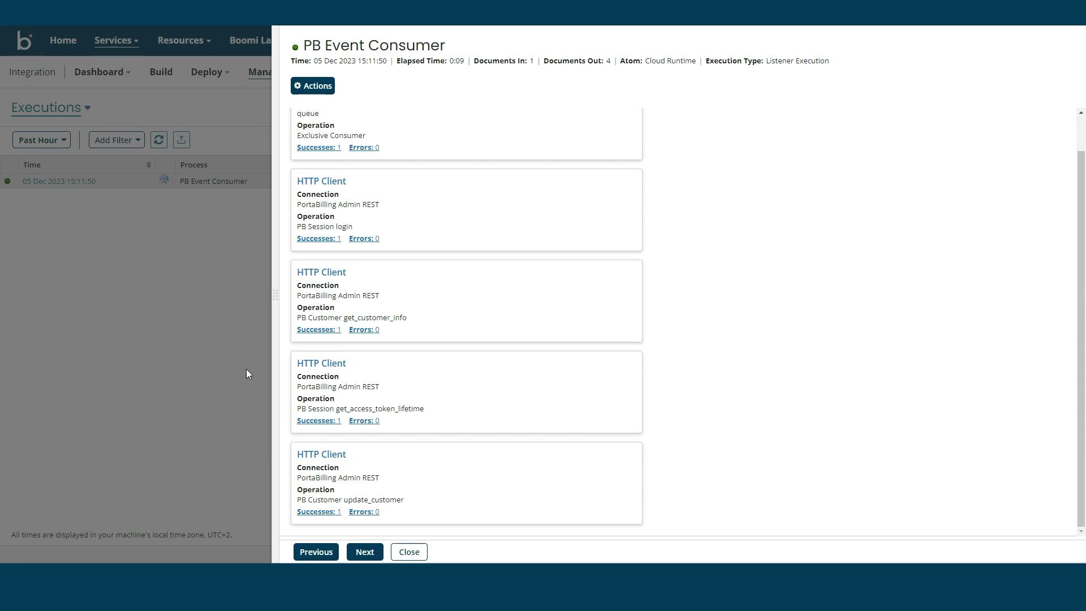
pyautogui.scroll(2, 357, 247)
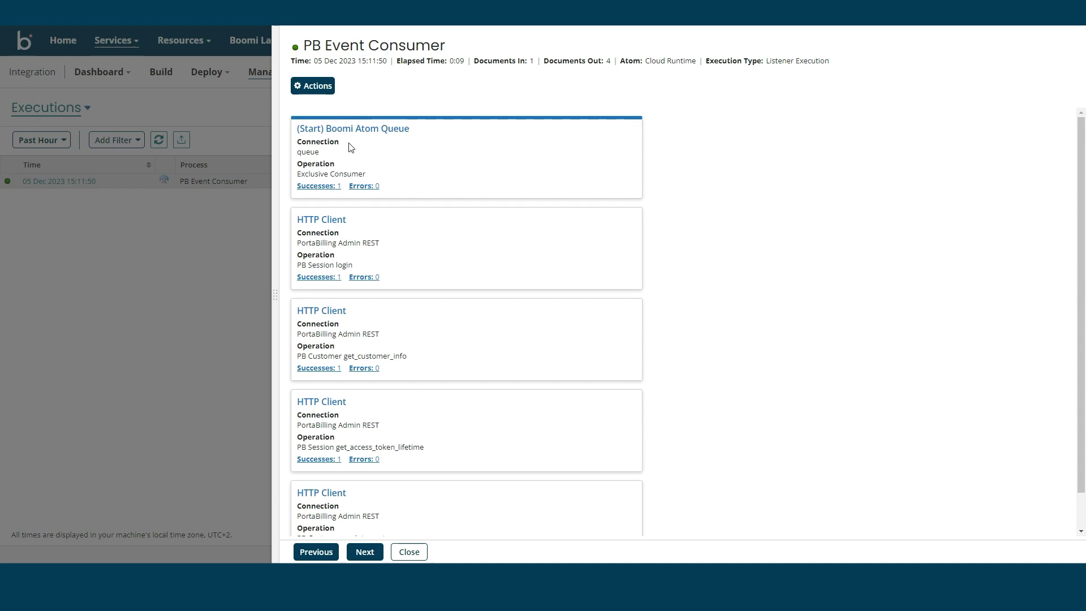
# Step: View the received Customer/New event JSON for customer 8149 in formatted form, then close the details
pyautogui.click(331, 186)
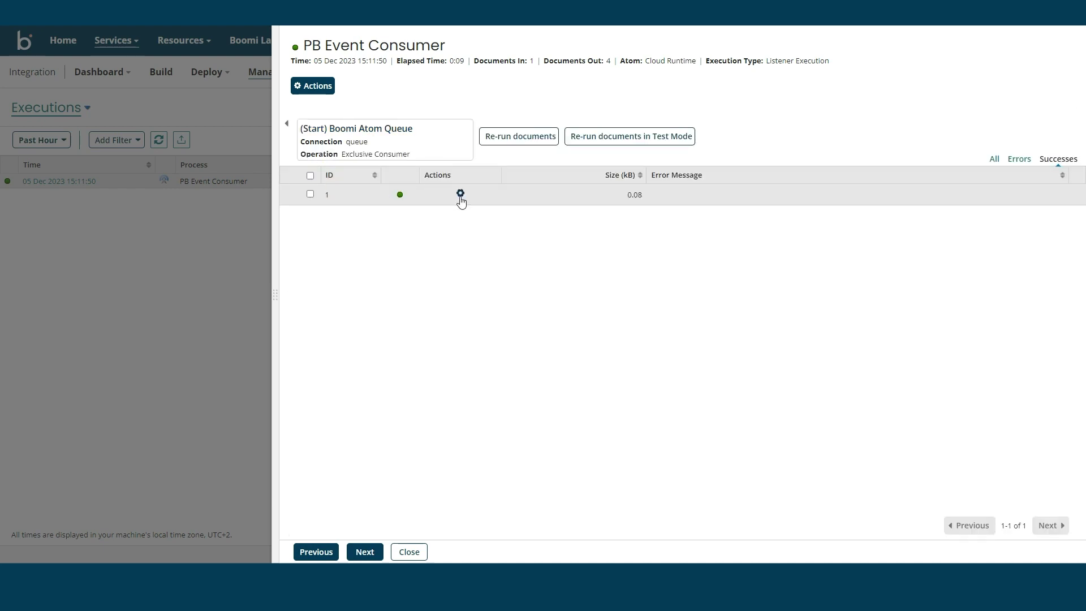
pyautogui.click(461, 197)
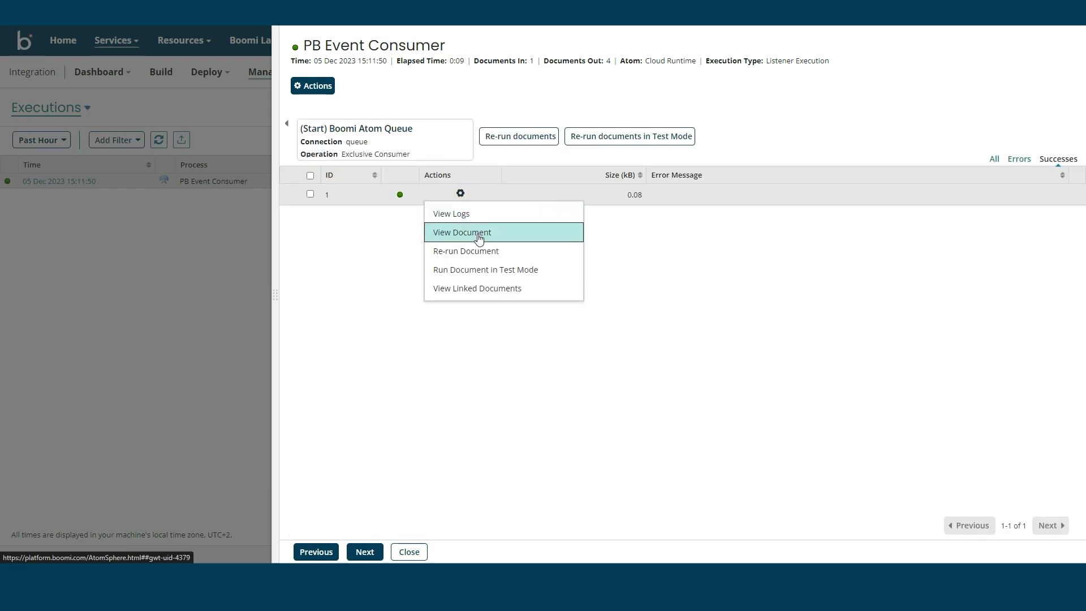
pyautogui.click(478, 235)
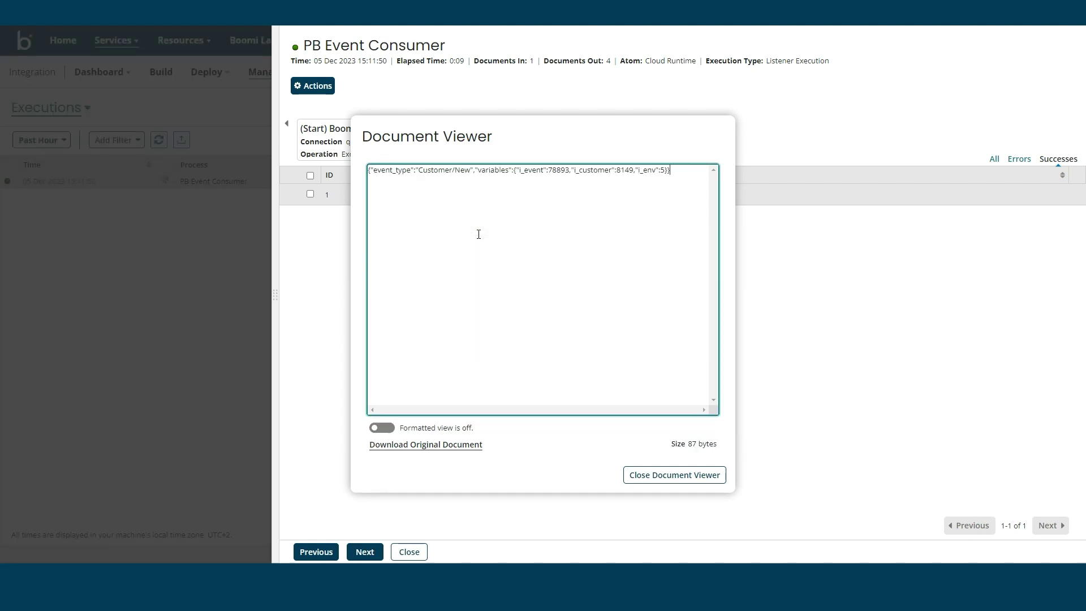
pyautogui.click(382, 428)
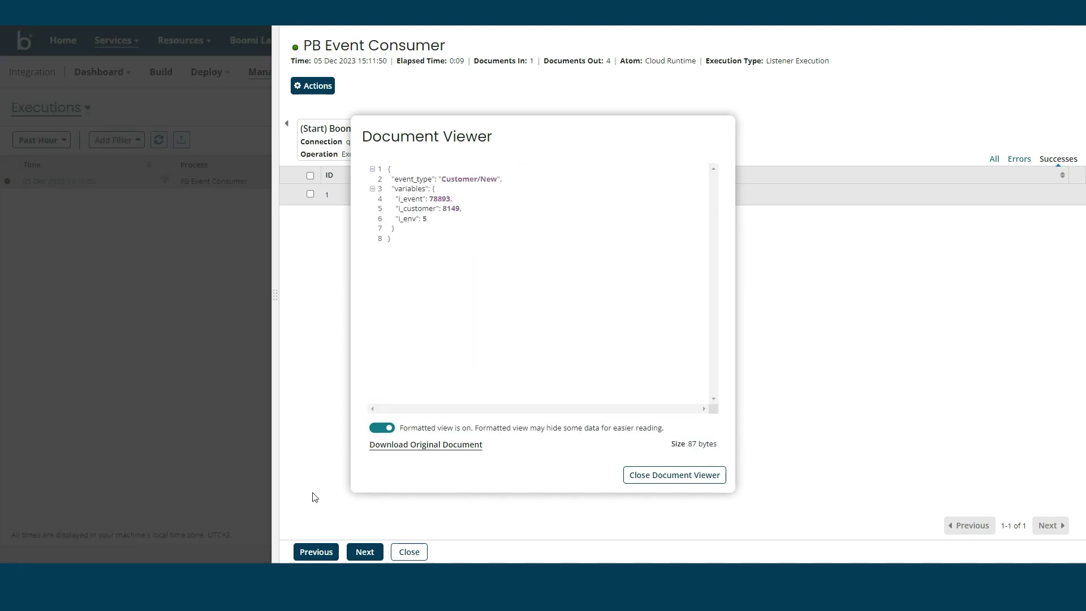
pyautogui.click(674, 474)
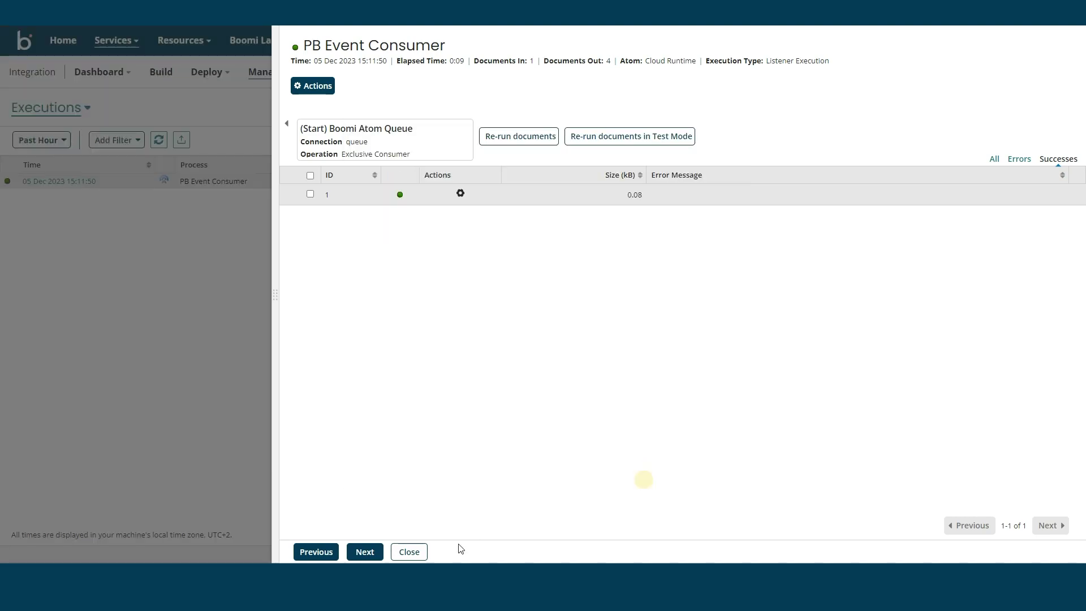
pyautogui.click(410, 552)
# Step: Show the Cloud Runtime atom's message queues, including PB_Event_Parking, in Atom Management
pyautogui.click(266, 71)
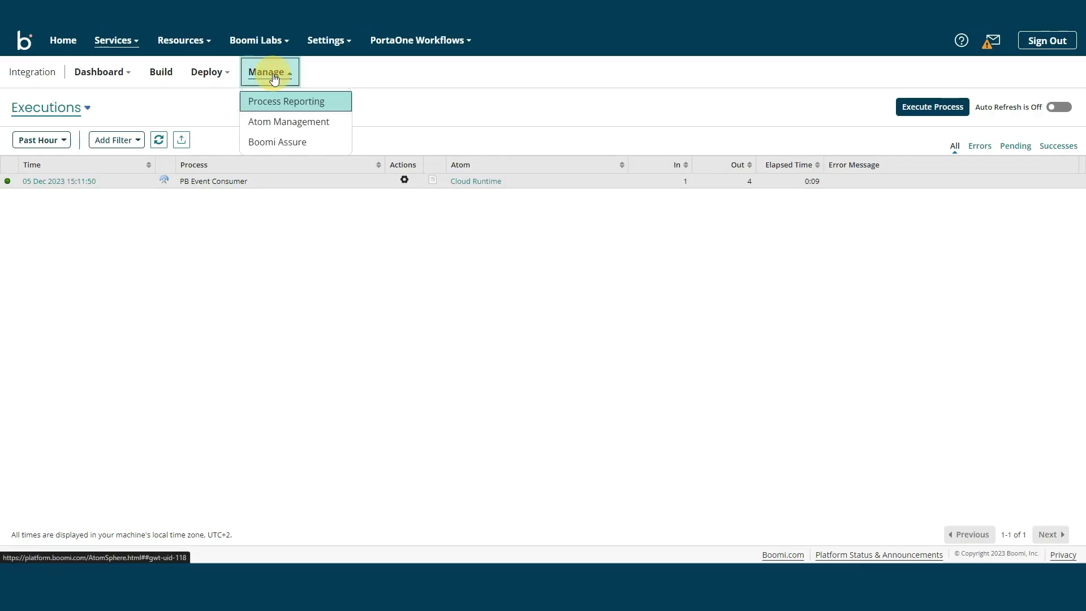
pyautogui.click(284, 104)
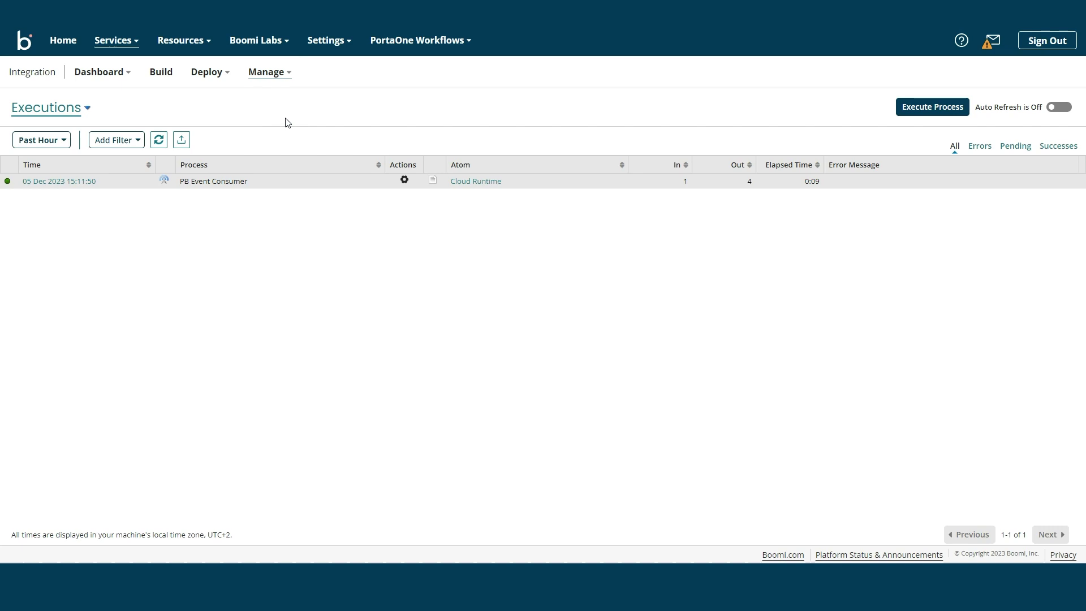
pyautogui.click(84, 132)
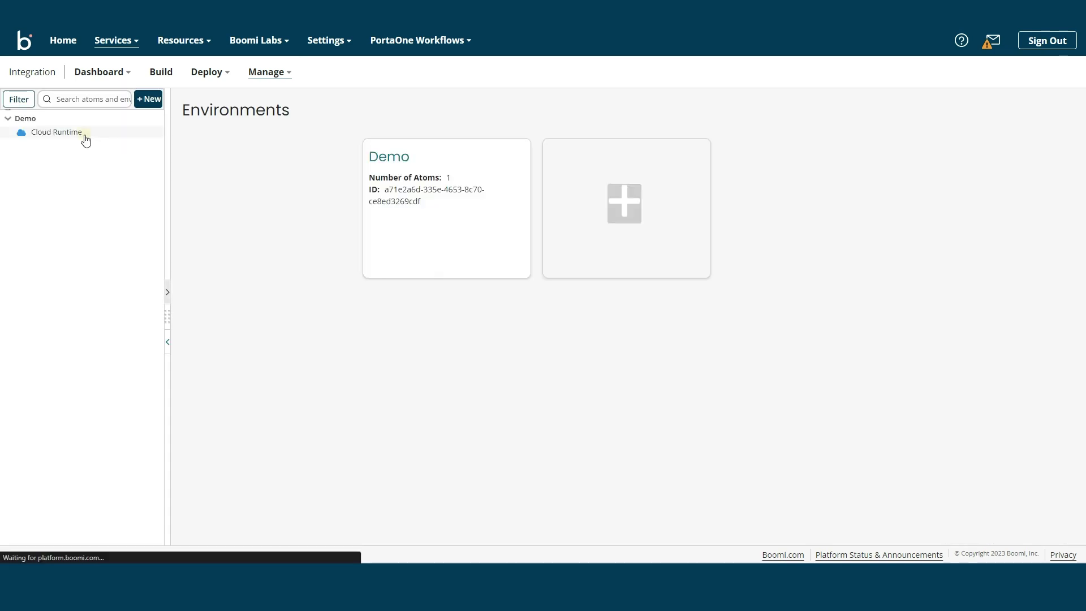
pyautogui.click(201, 246)
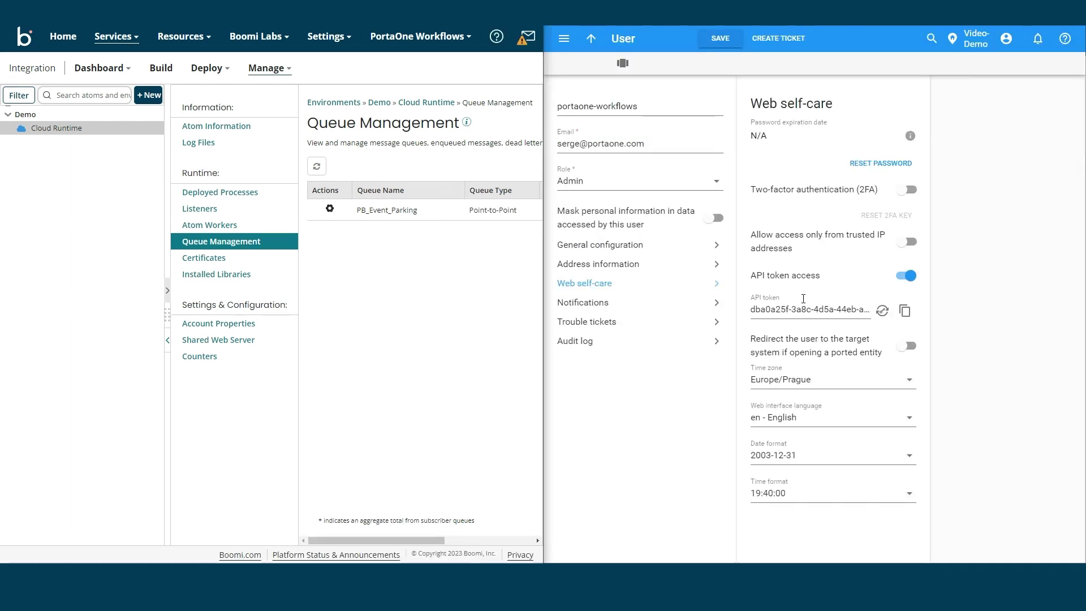
# Step: Show the audit log for PortaBilling customer 8149 confirming the ID-prefixed name update
pyautogui.click(564, 41)
pyautogui.moveTo(611, 150)
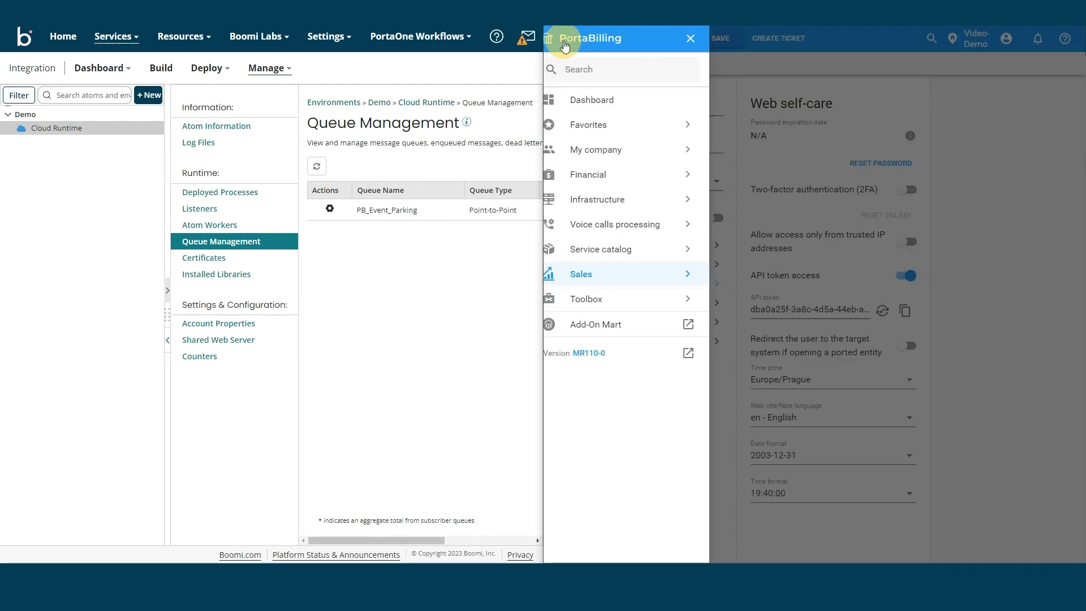
pyautogui.moveTo(597, 274)
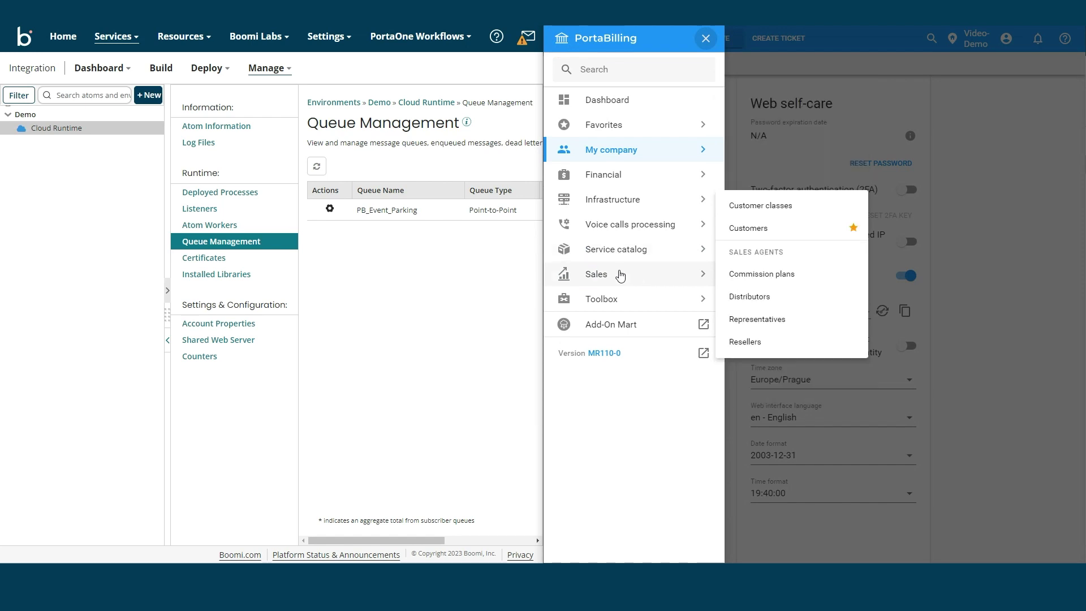
pyautogui.click(749, 229)
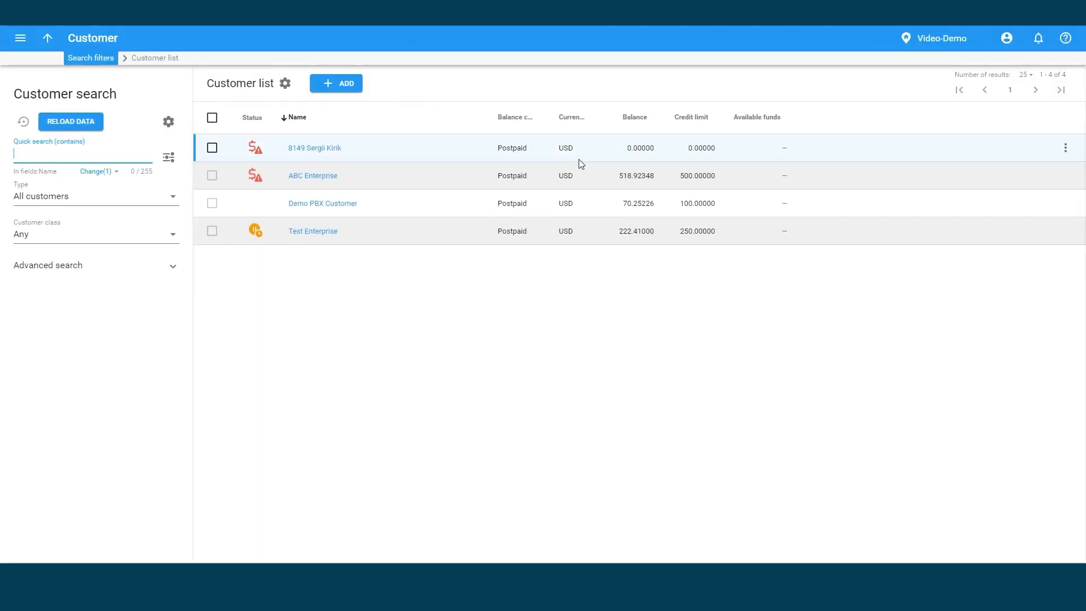
pyautogui.click(296, 151)
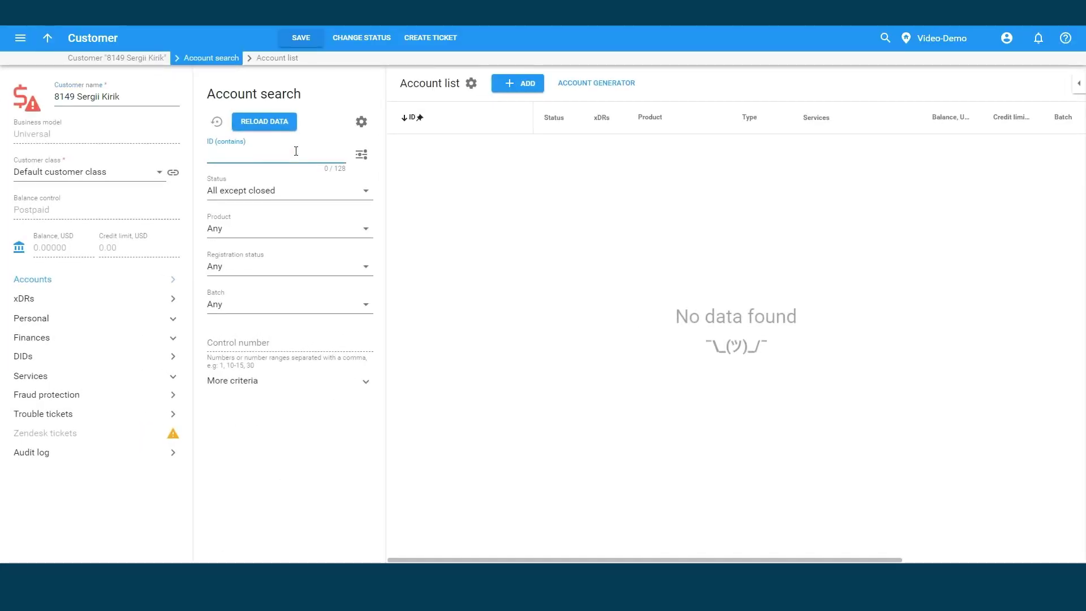
pyautogui.click(51, 455)
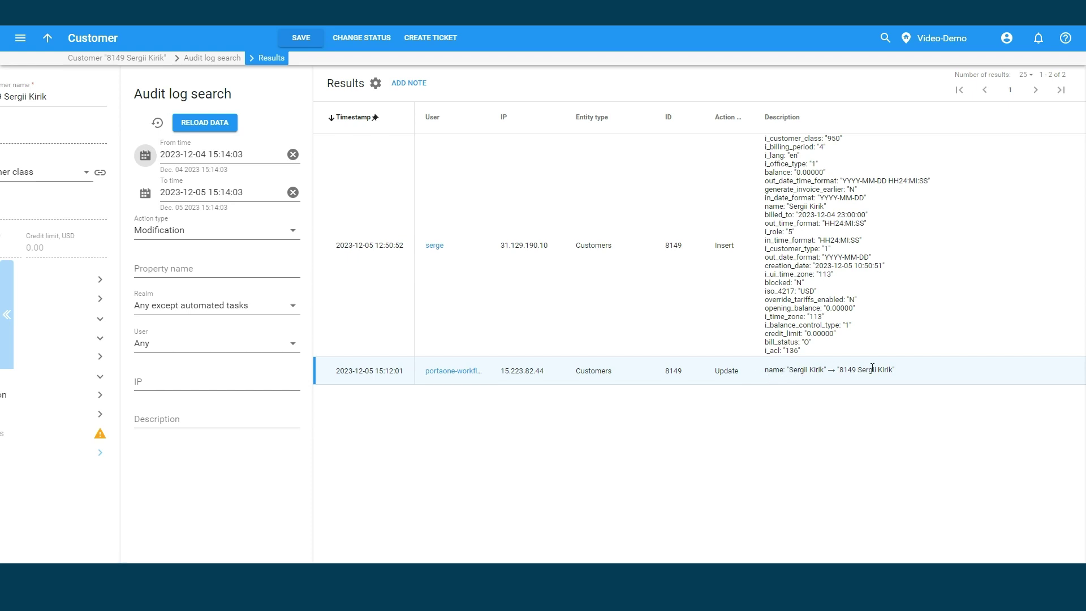
pyautogui.click(11, 329)
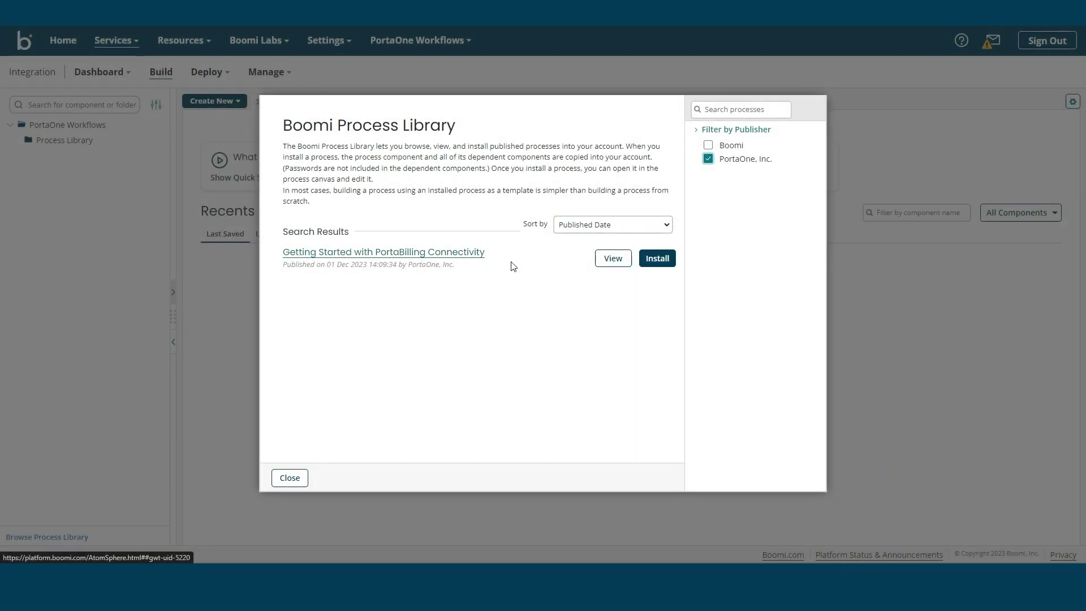
# Step: Install Getting Started with PortaBilling Connectivity and select its local process name for editing
pyautogui.click(658, 258)
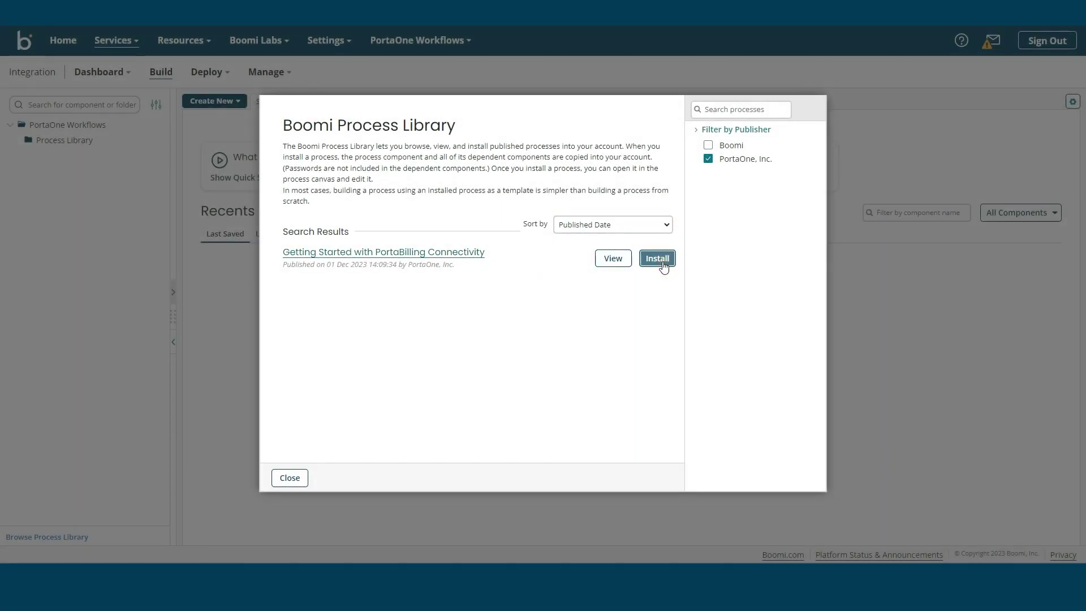
pyautogui.click(602, 211)
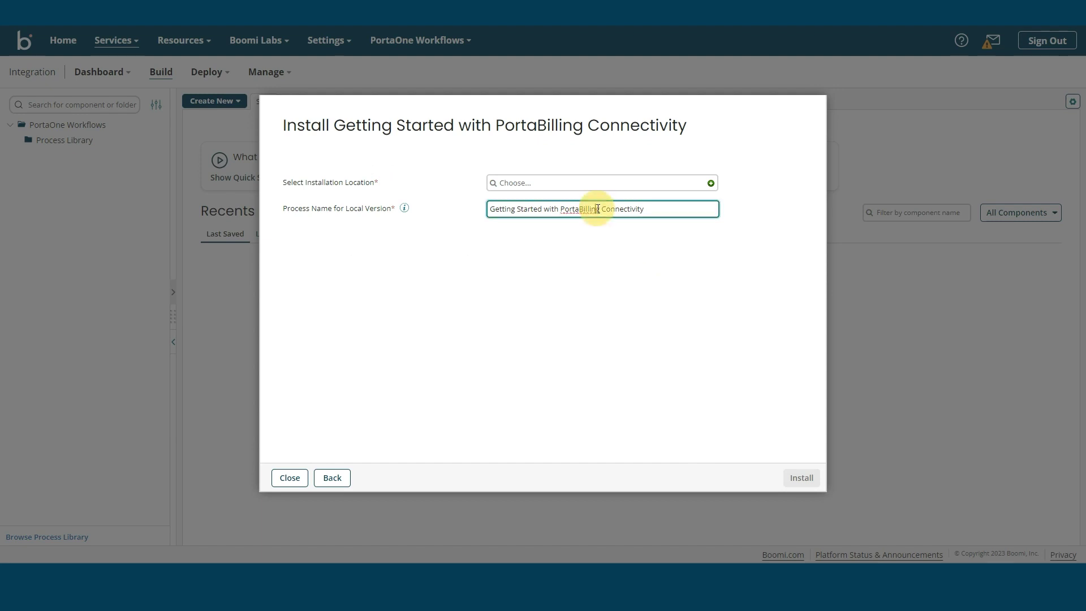
pyautogui.tripleClick(602, 211)
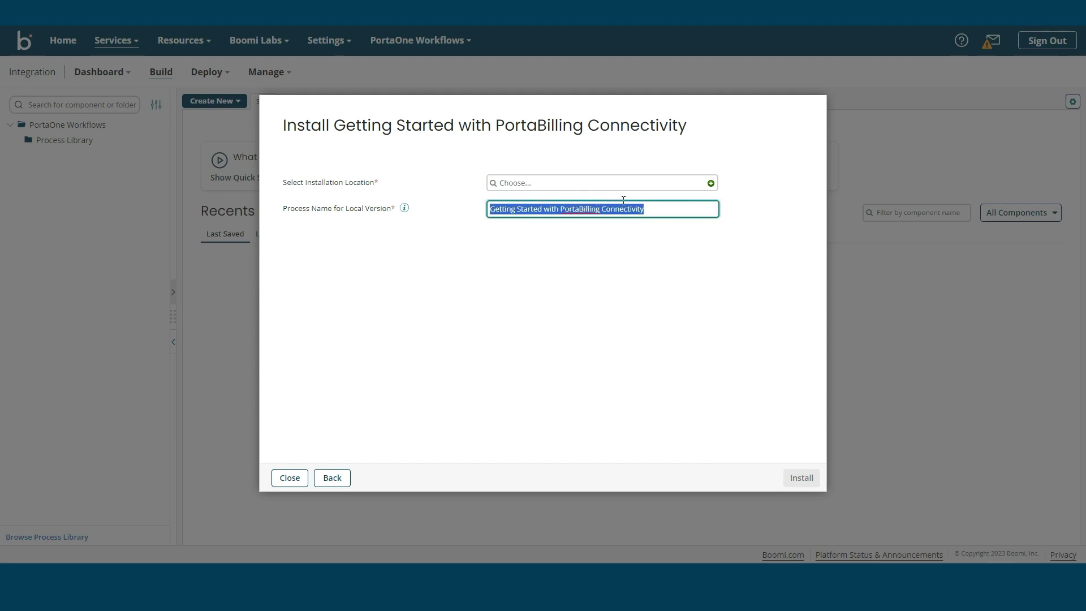